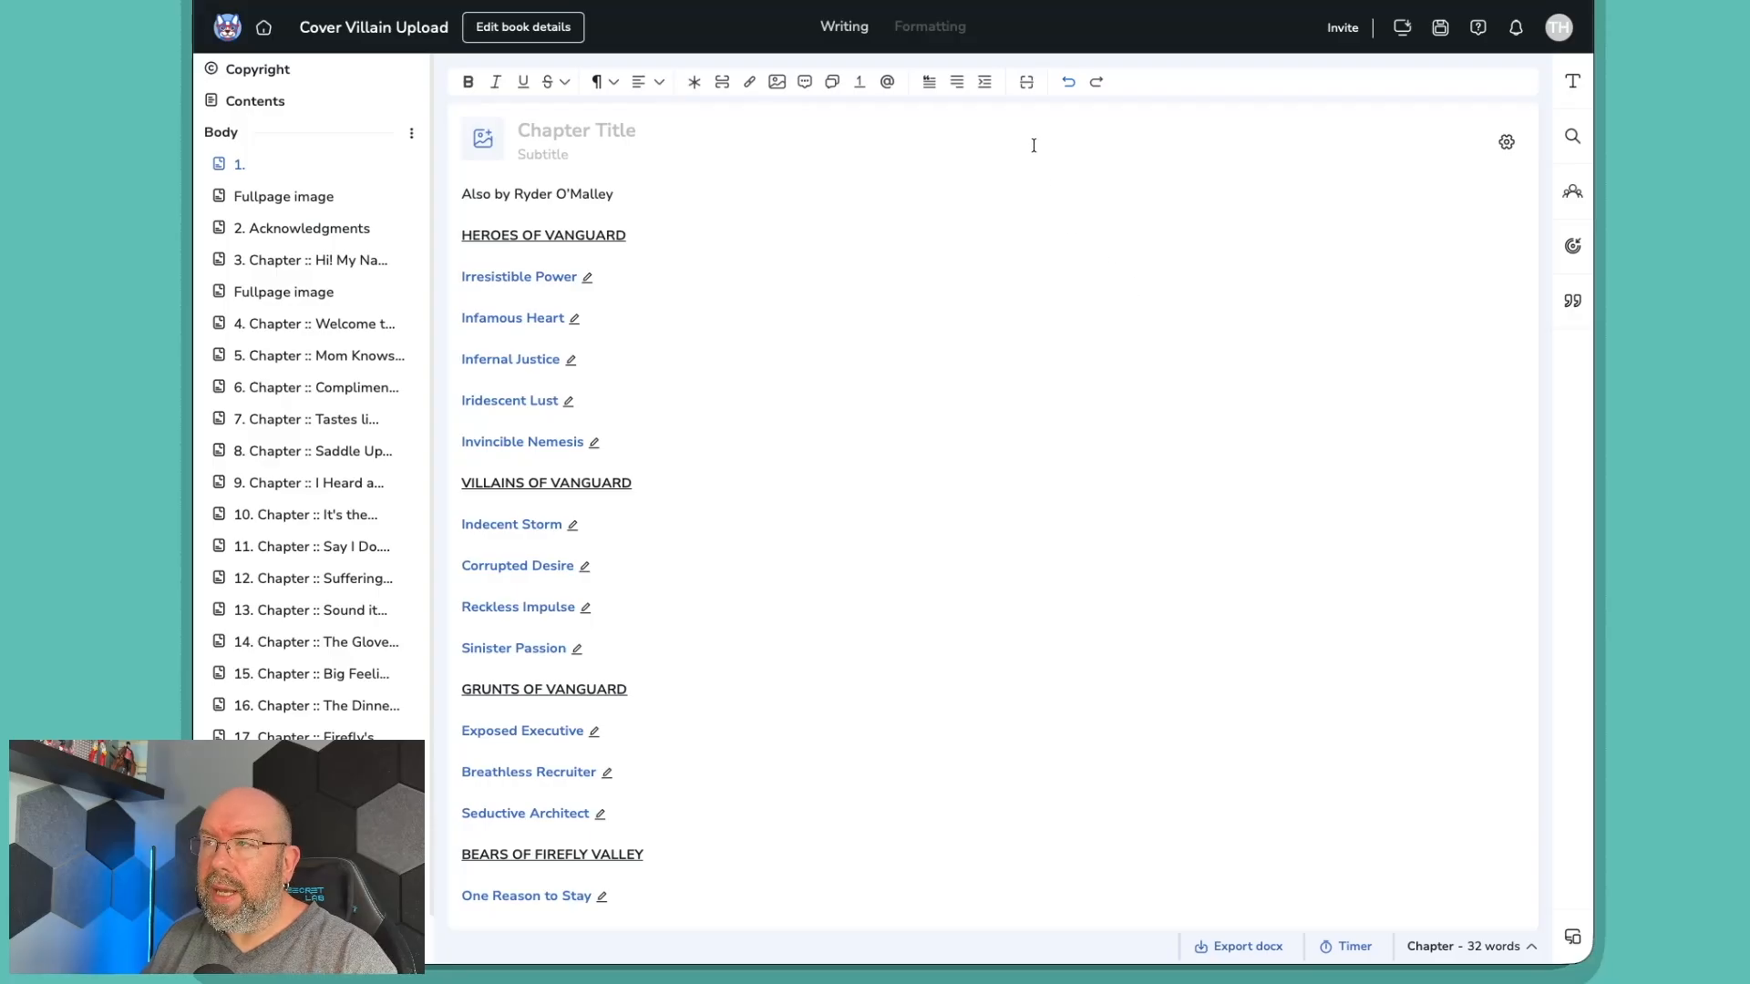
Download the Cover Villain Upload export from the book's formatting view, allowing downloads from app.atticus.io.
{"action": "left_click", "coordinate": [948, 36]}
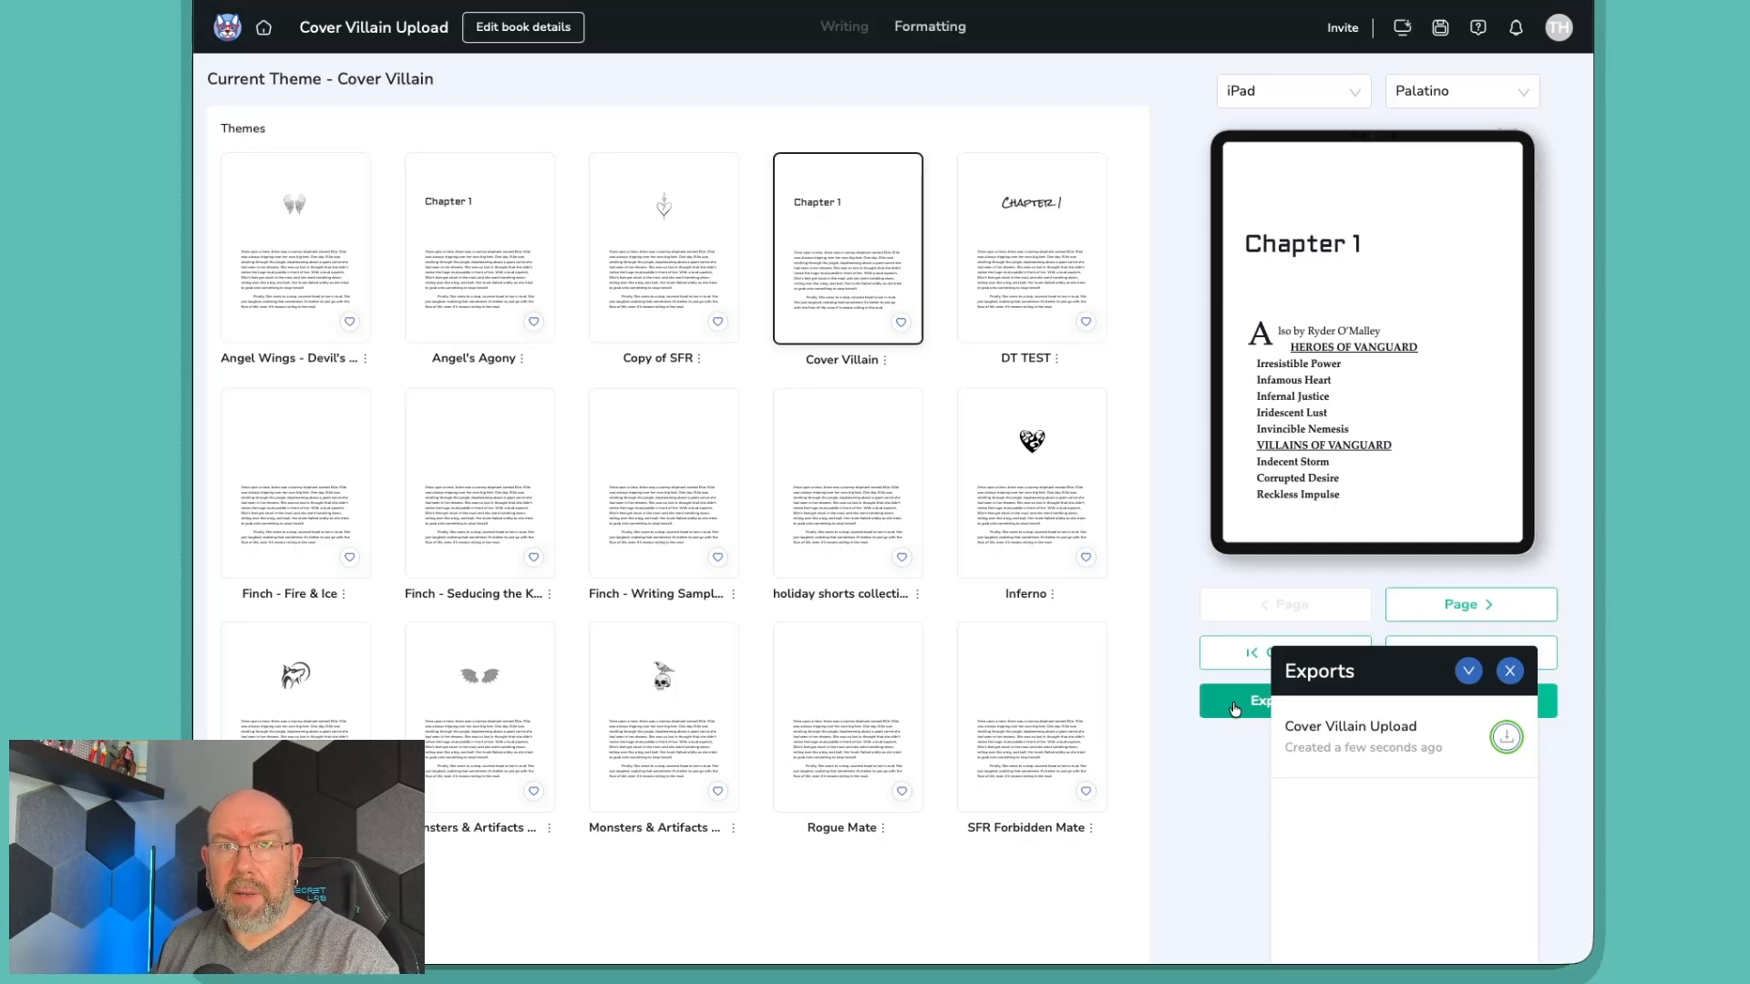
{"action": "left_click", "coordinate": [1504, 740]}
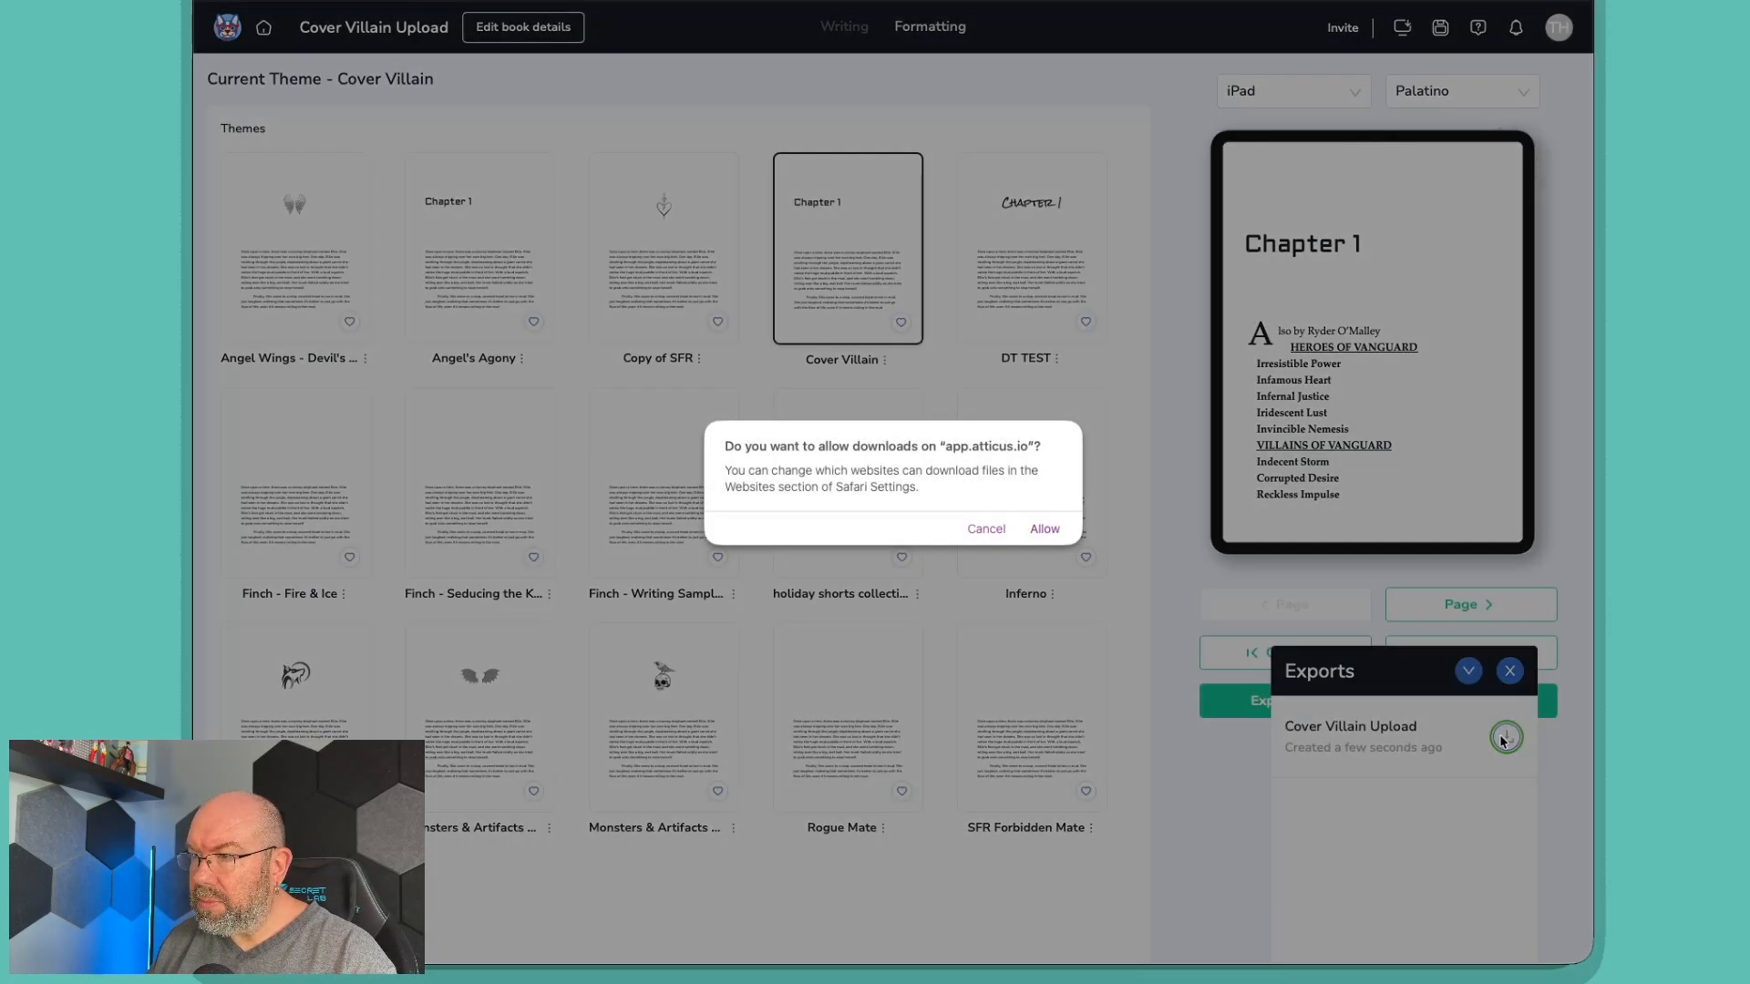
{"action": "left_click", "coordinate": [1042, 531]}
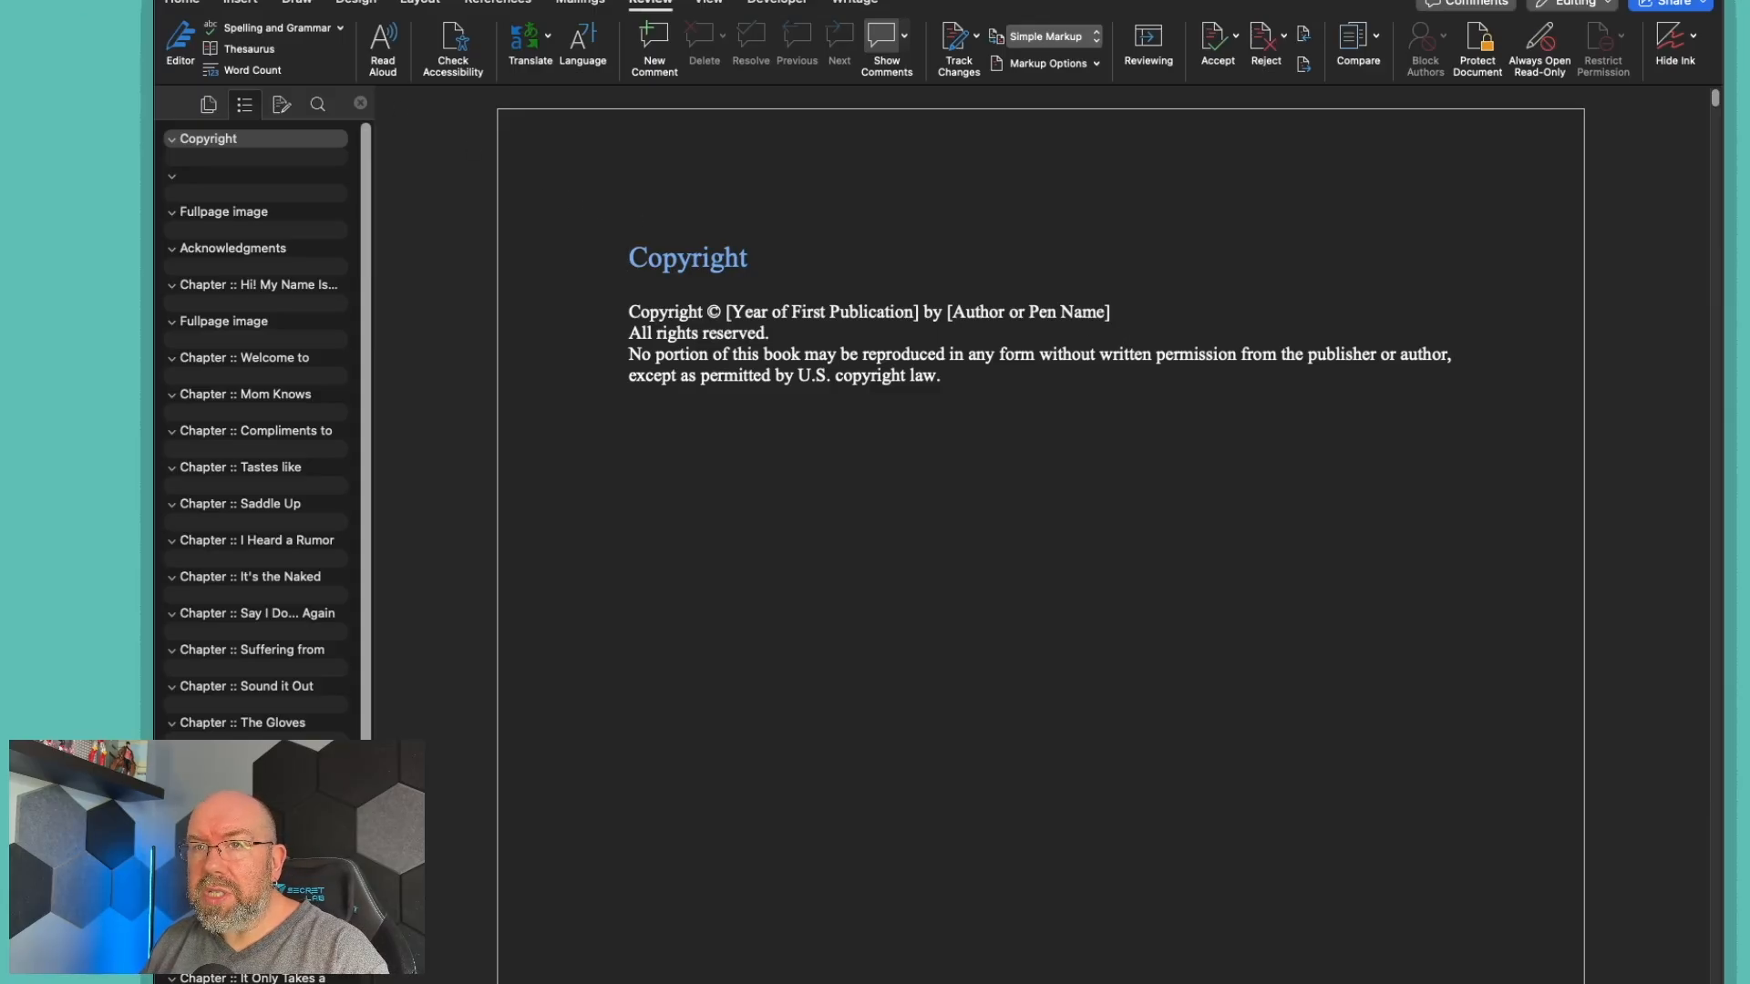
Export the Word manuscript to the Downloads folder as a PDF named New PDF, using the best-for-printing option.
{"action": "key", "text": "super+shift+s"}
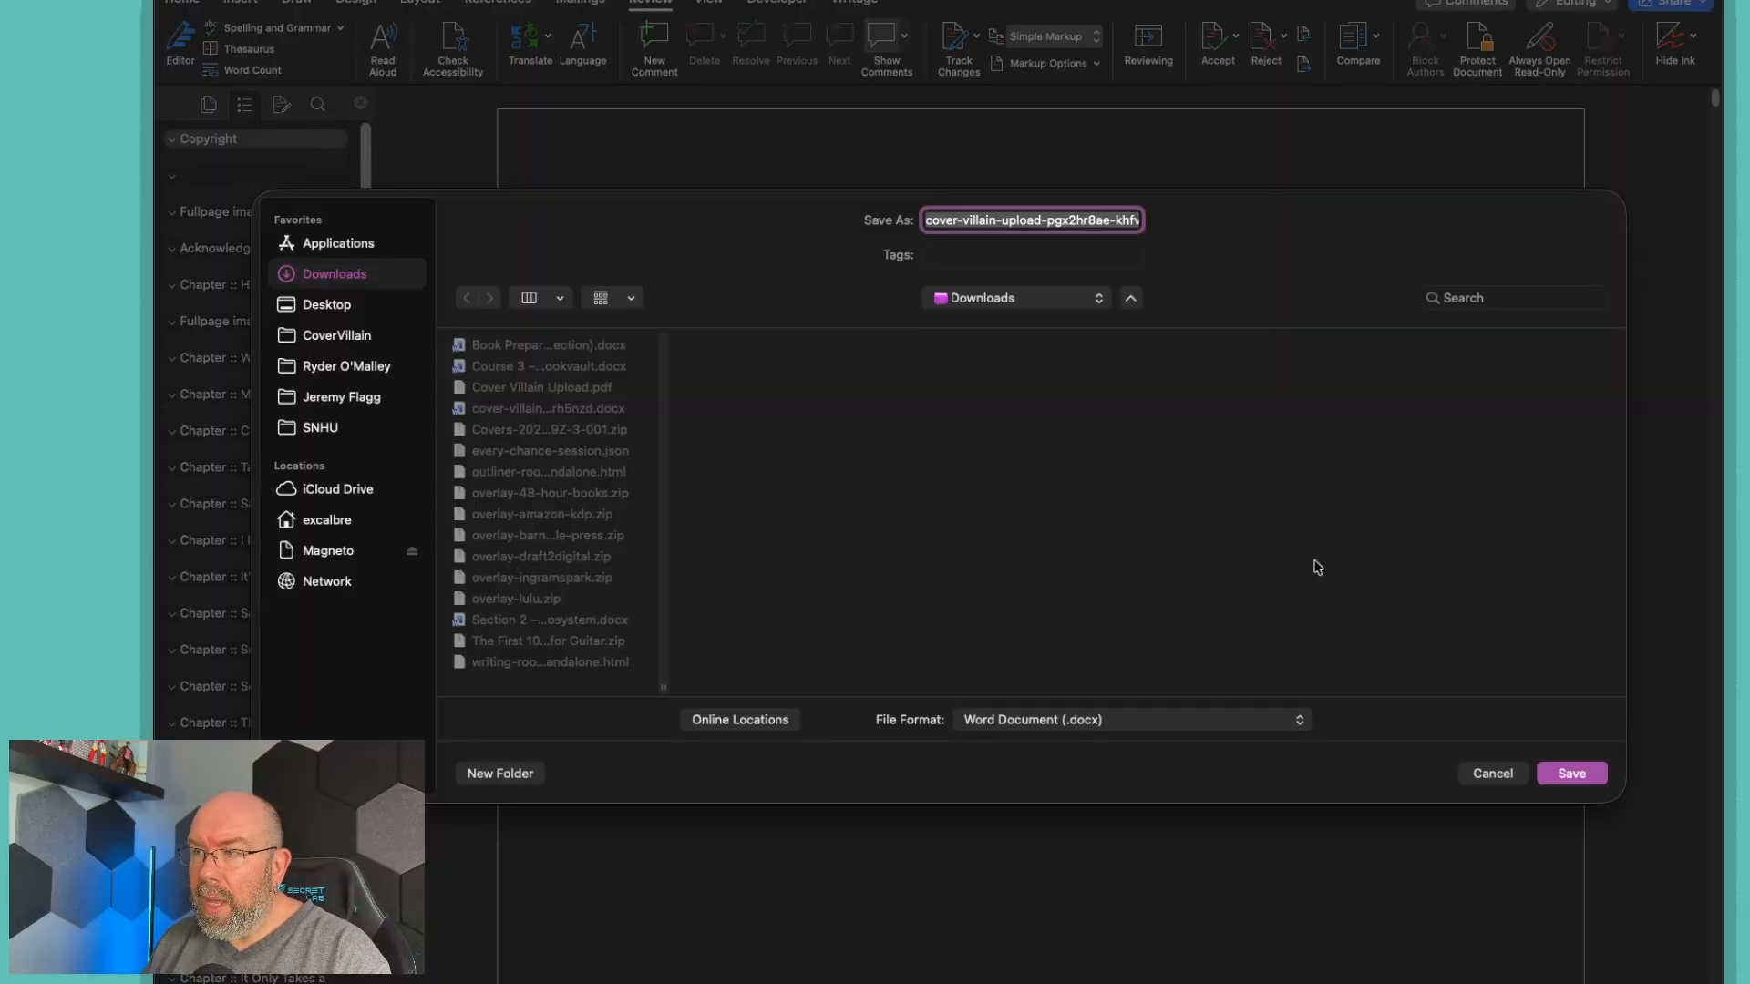
{"action": "type", "text": "New"}
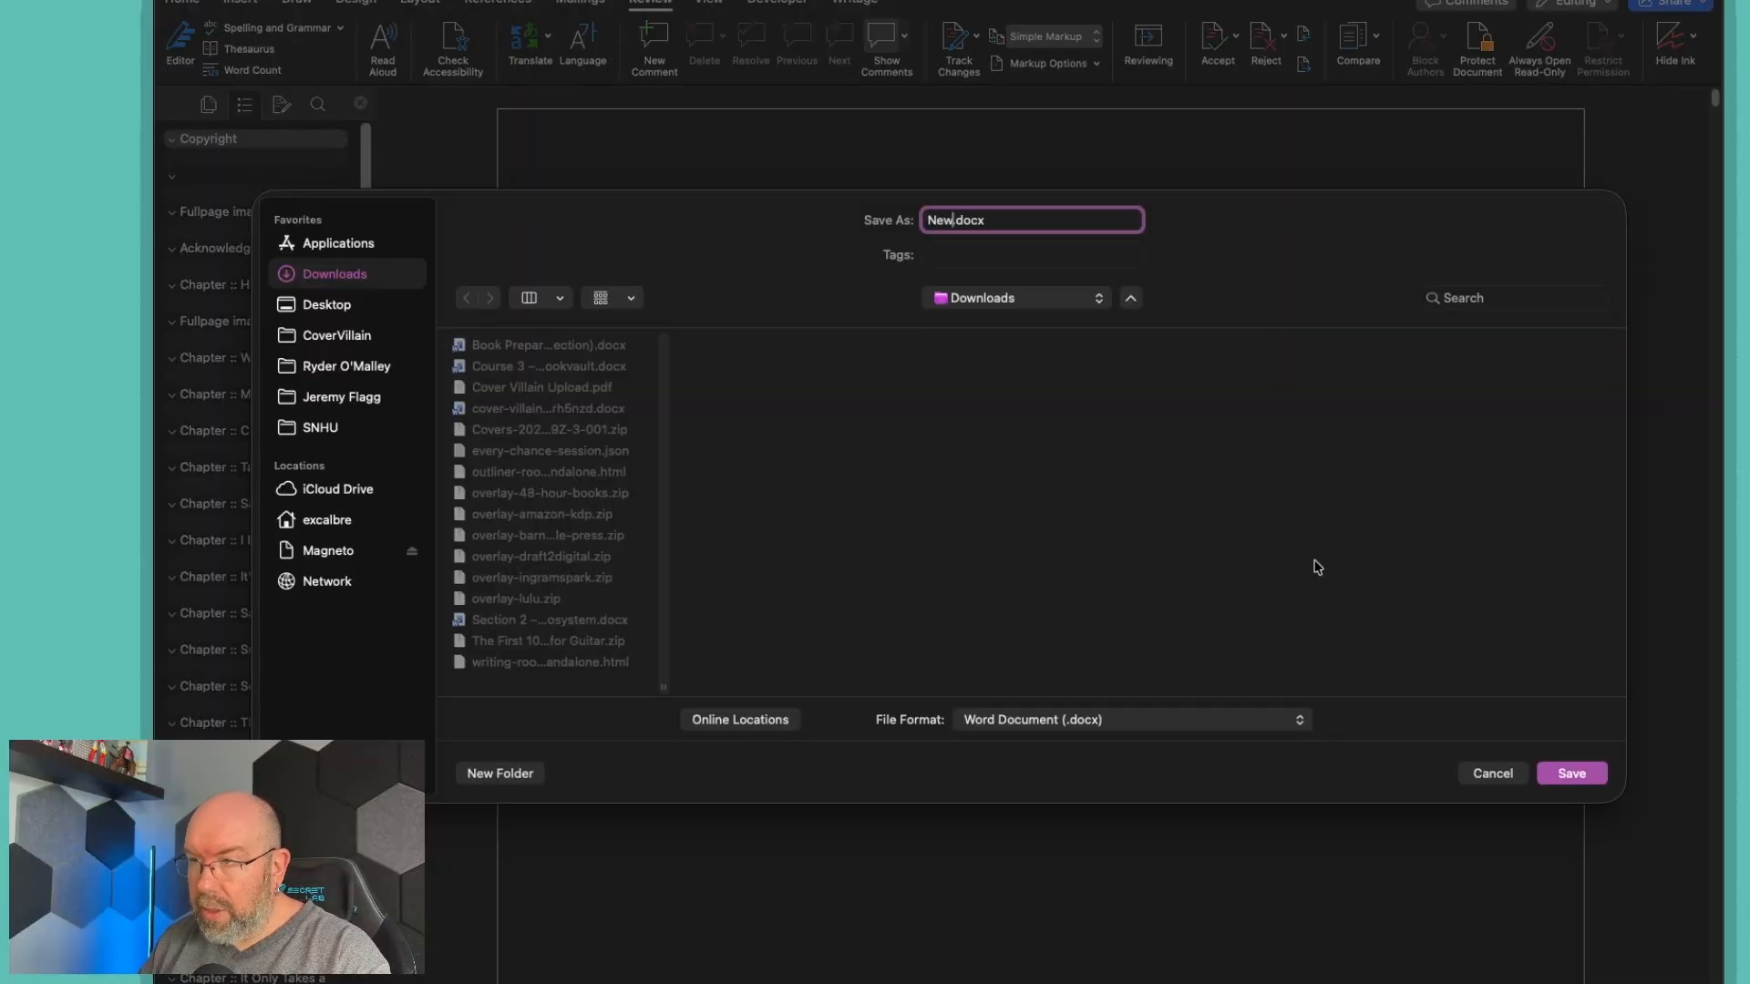
{"action": "type", "text": " PDF"}
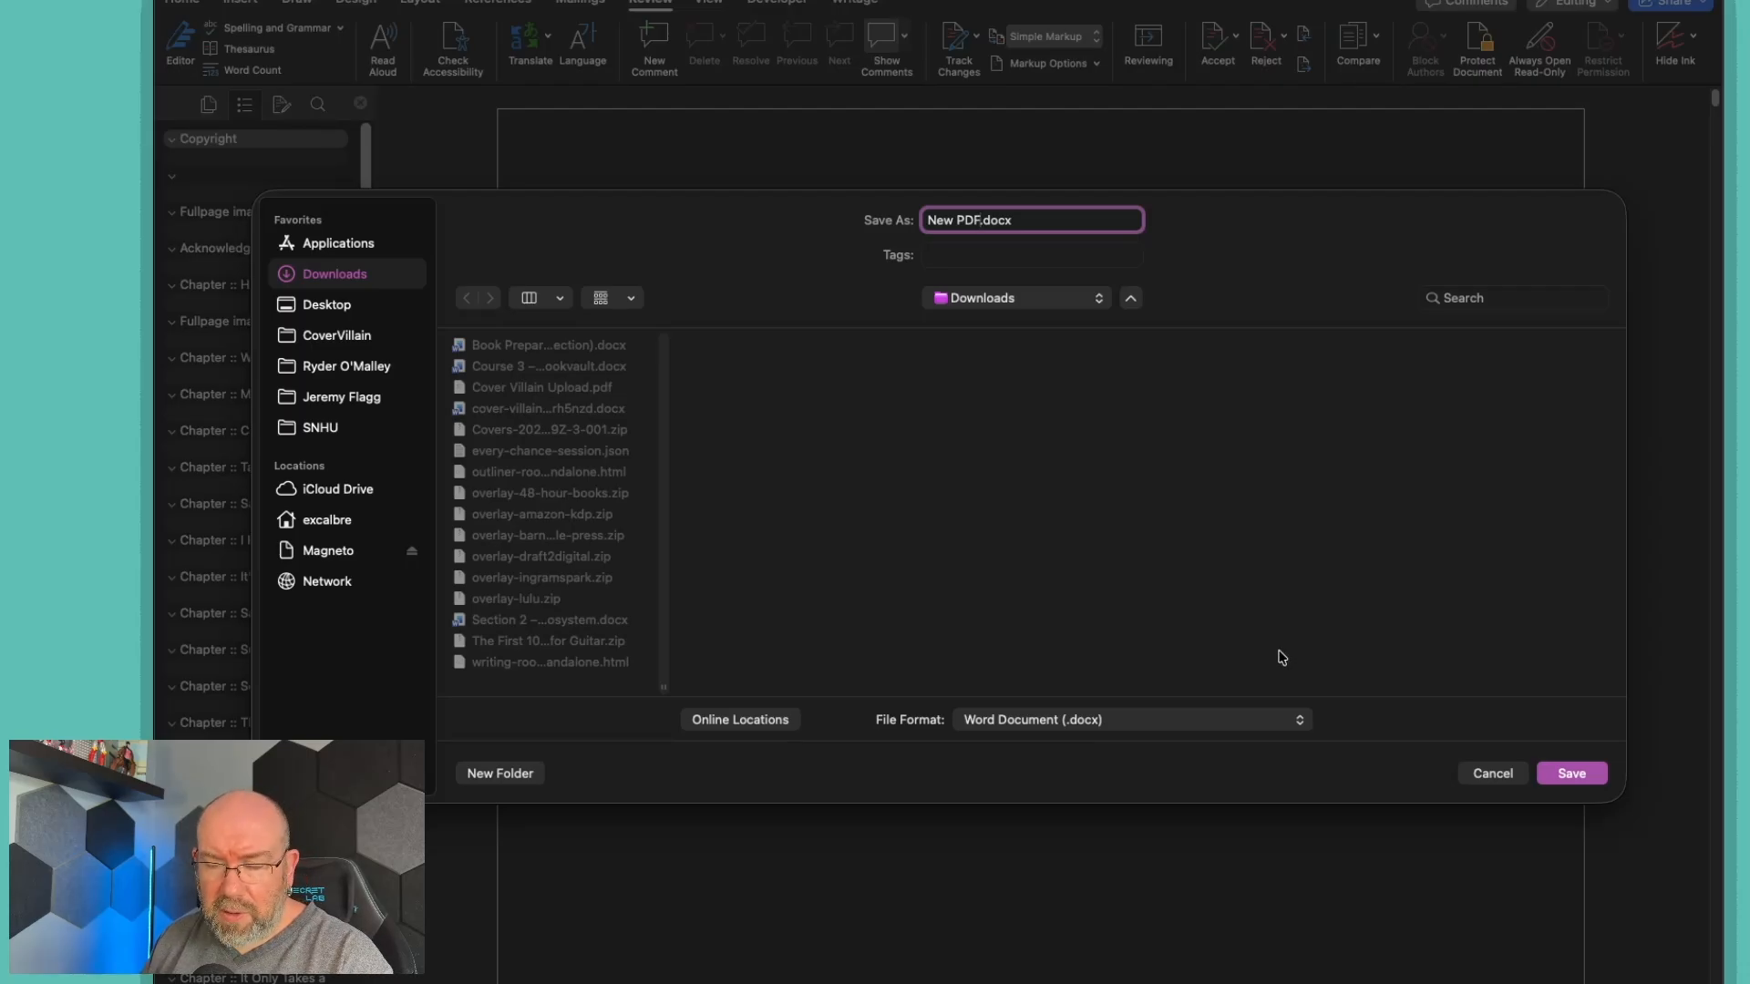
{"action": "left_click", "coordinate": [1082, 721]}
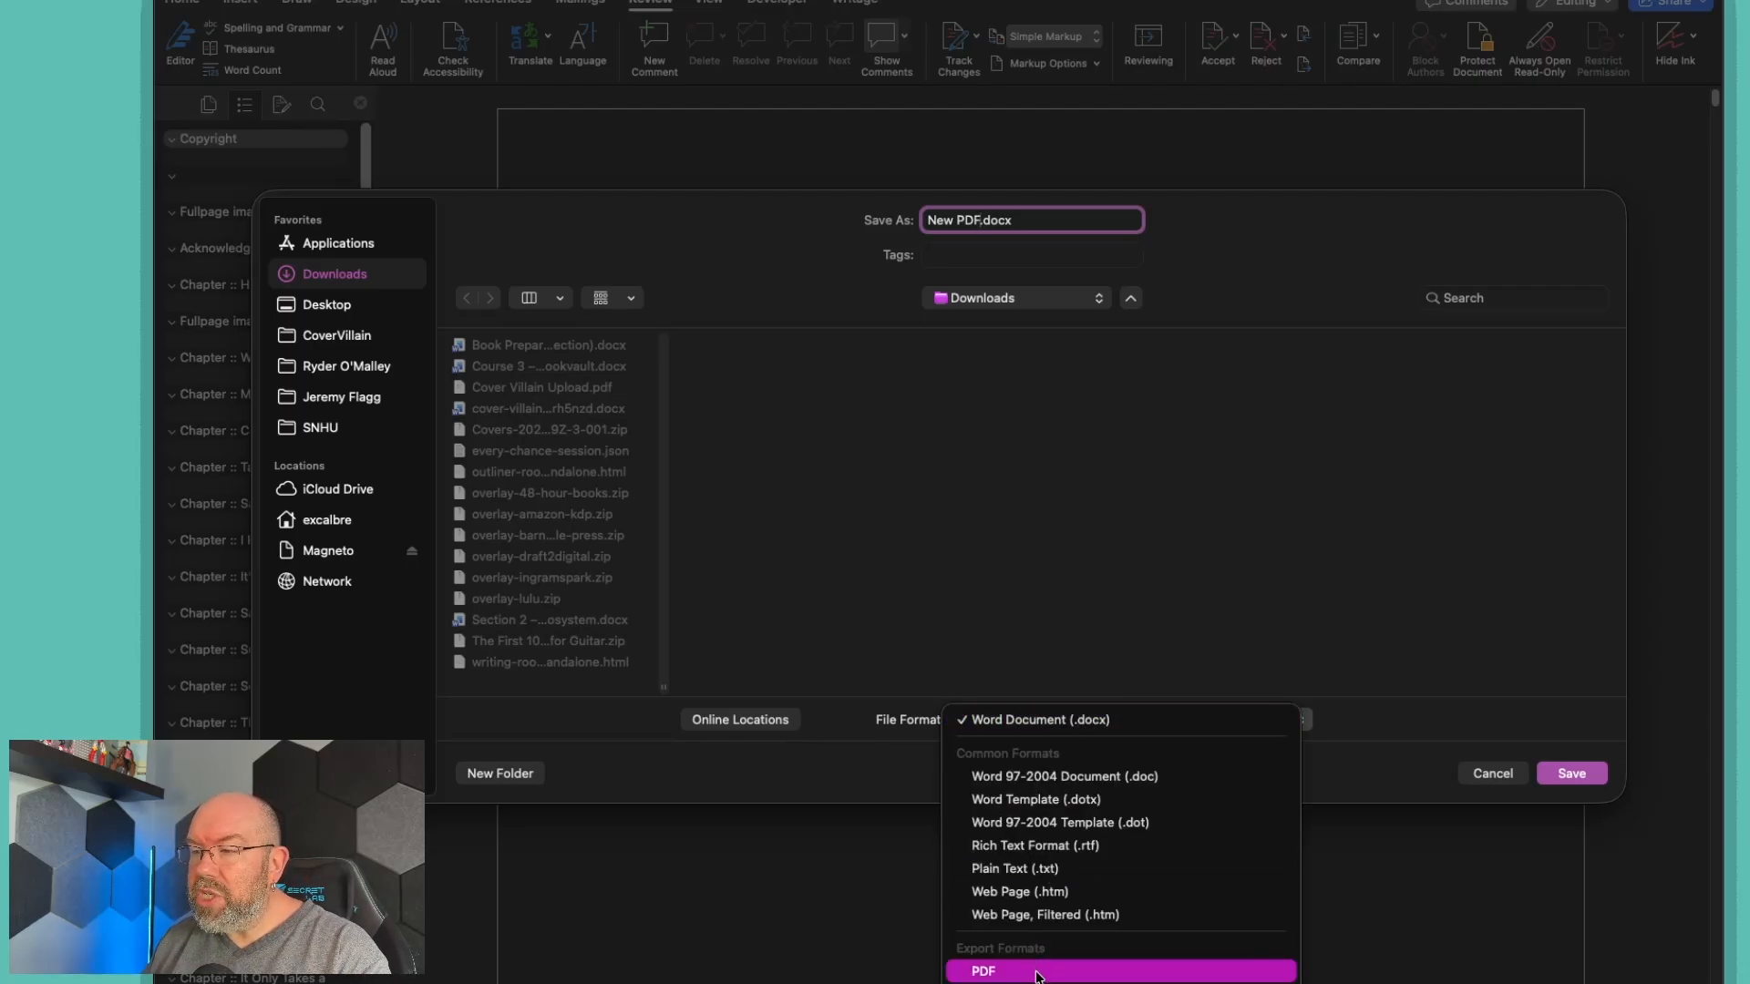
{"action": "left_click", "coordinate": [1002, 974]}
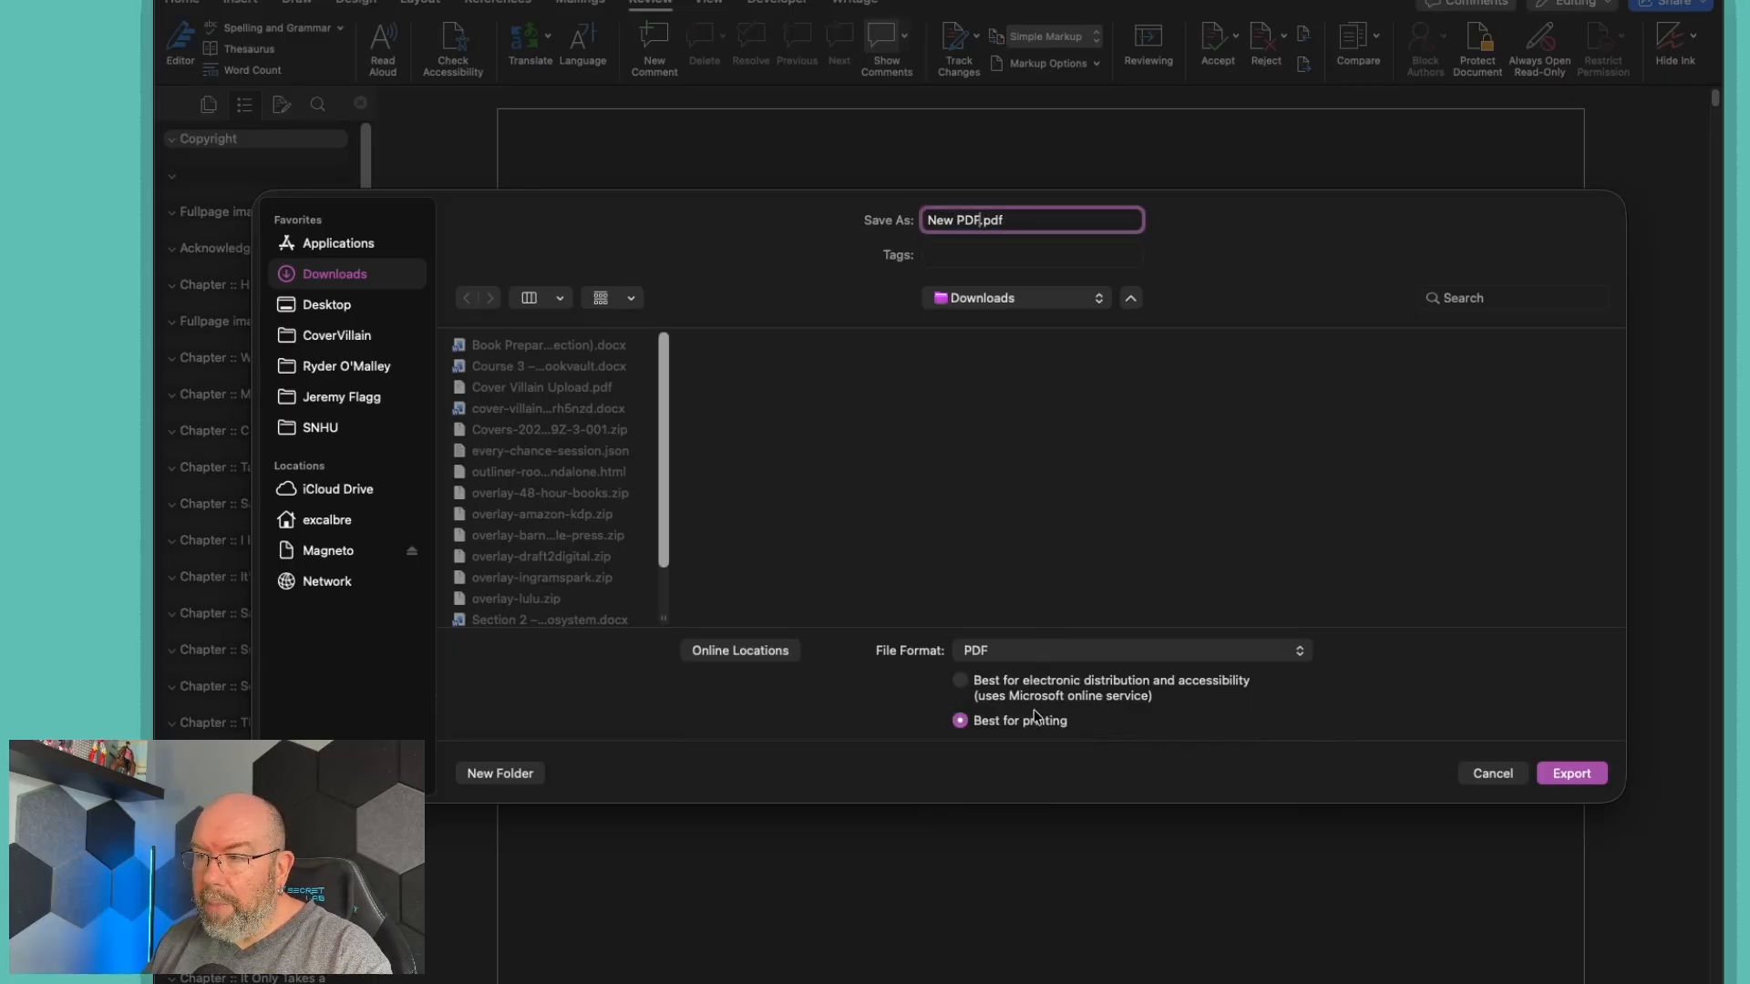
{"action": "left_click", "coordinate": [1585, 781]}
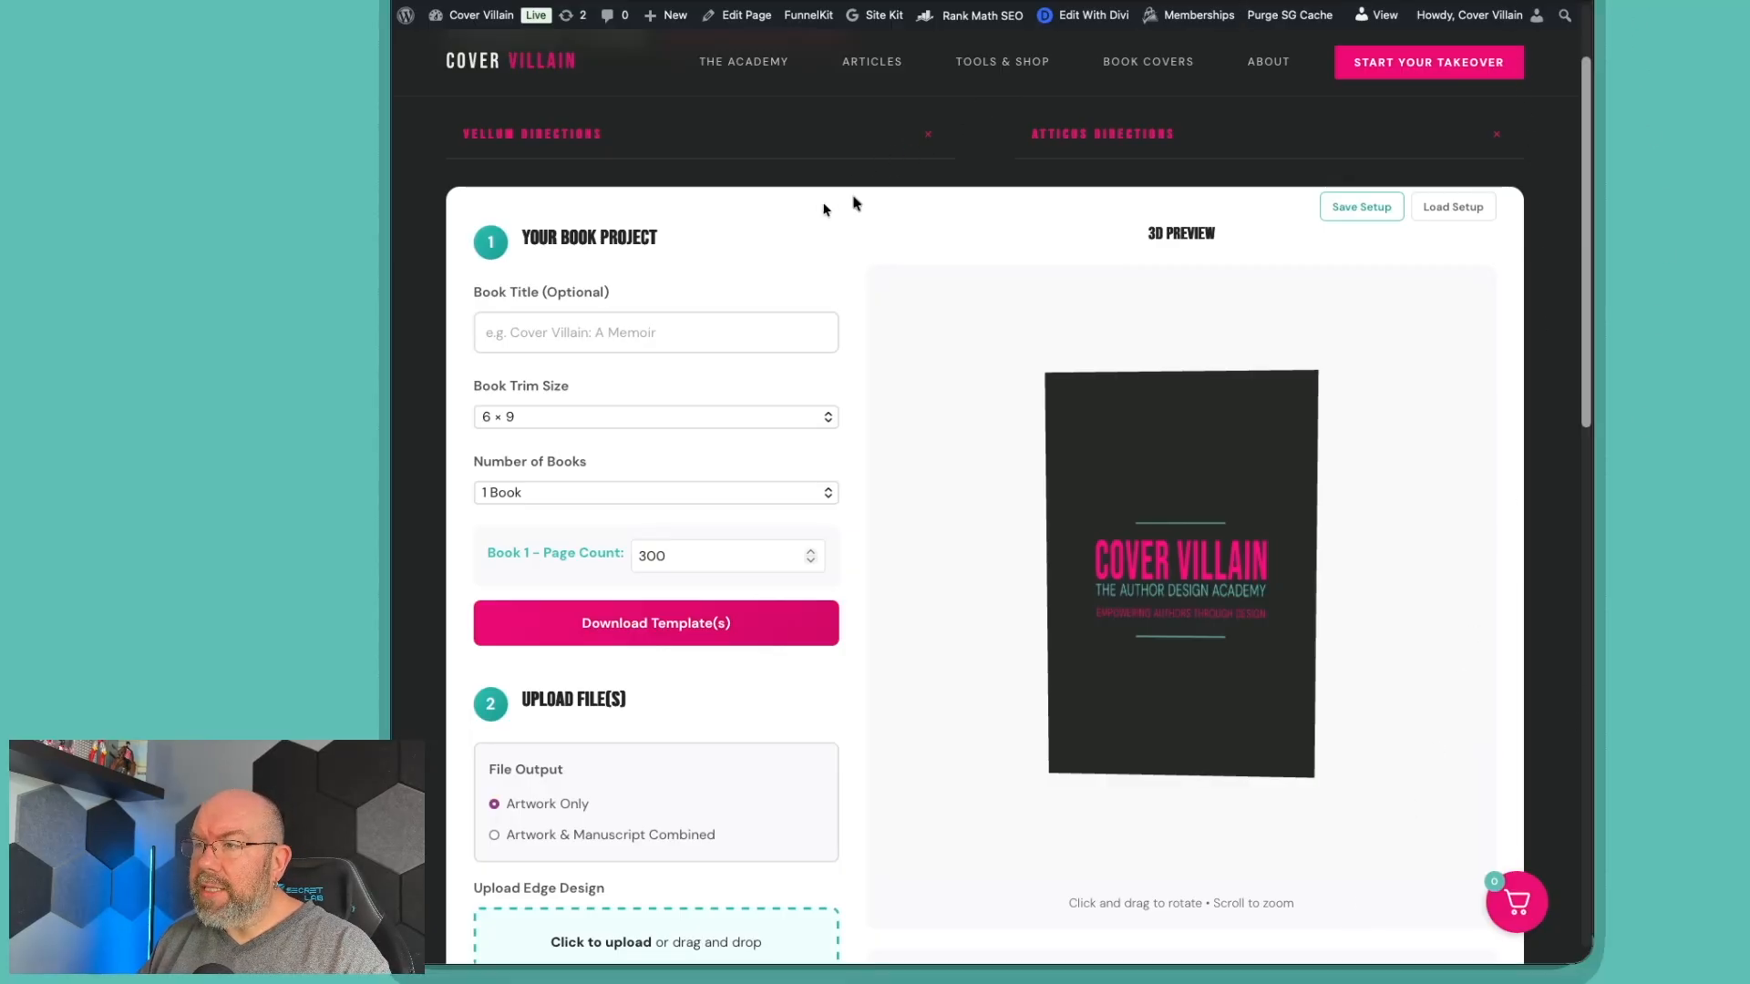
Enter "One Reason to Stay" as the book title in the Cover Villain edge tool's book project.
{"action": "scroll", "coordinate": [825, 435], "scroll_direction": "down", "scroll_amount": 3}
{"action": "scroll", "coordinate": [827, 436], "scroll_direction": "down", "scroll_amount": 4}
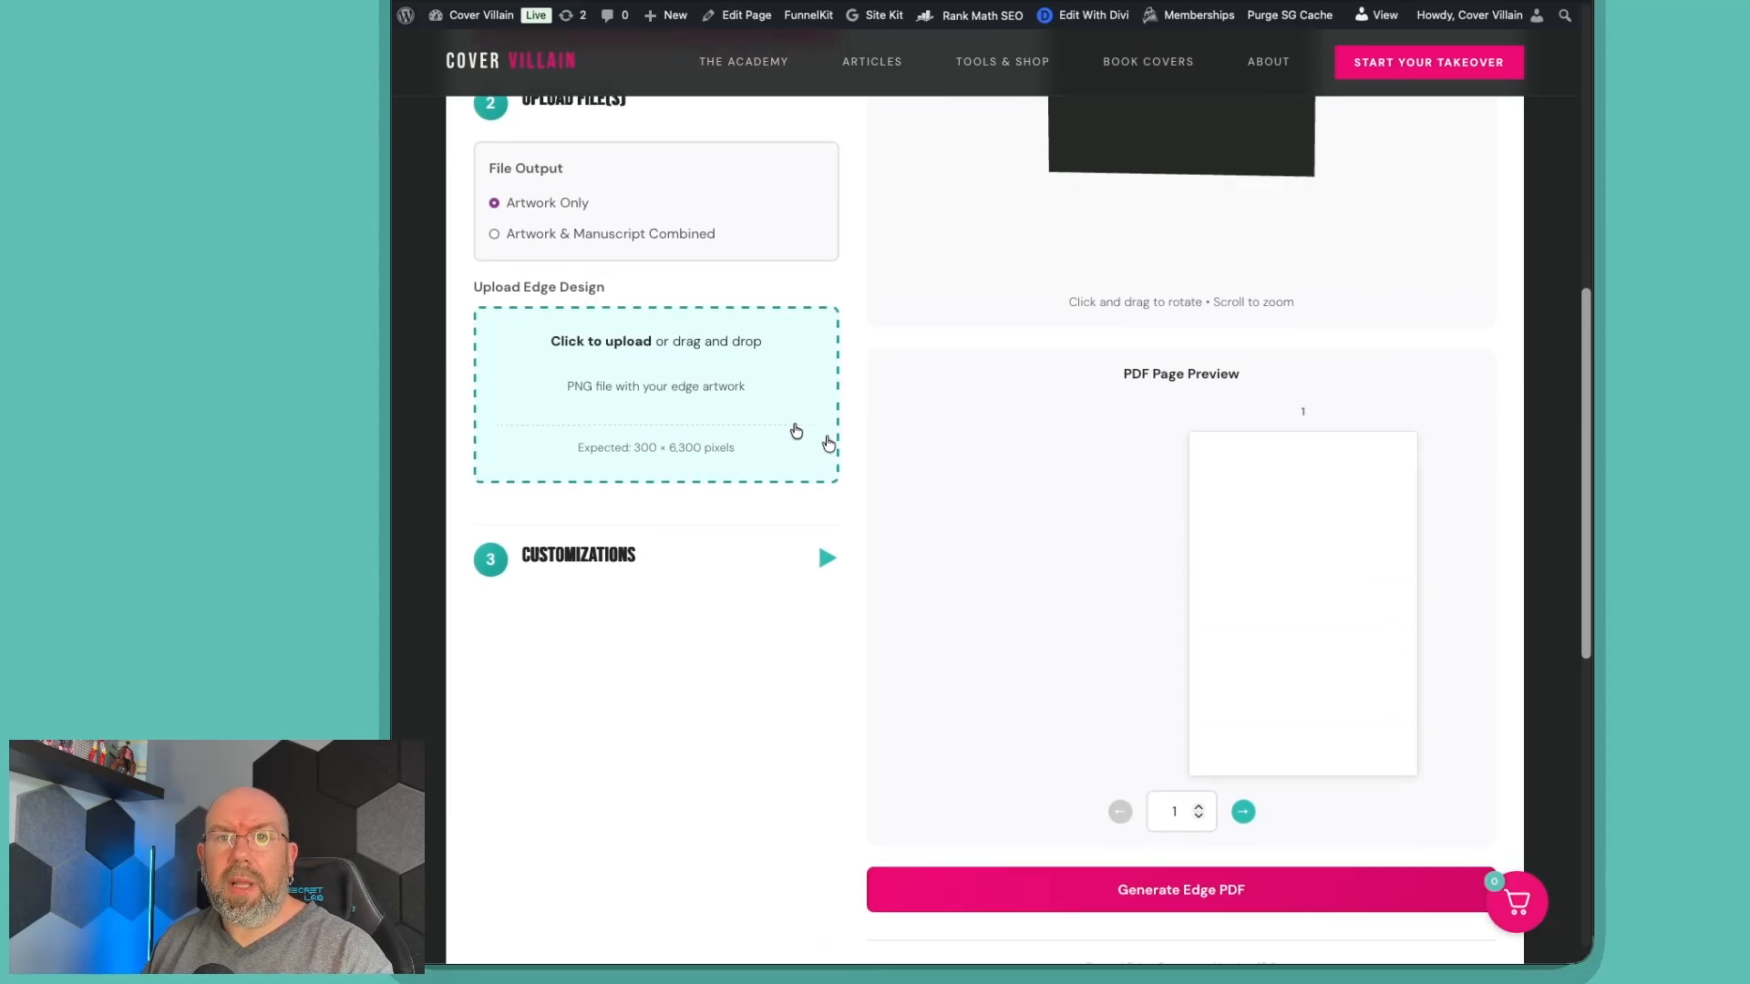
{"action": "scroll", "coordinate": [826, 436], "scroll_direction": "up", "scroll_amount": 3}
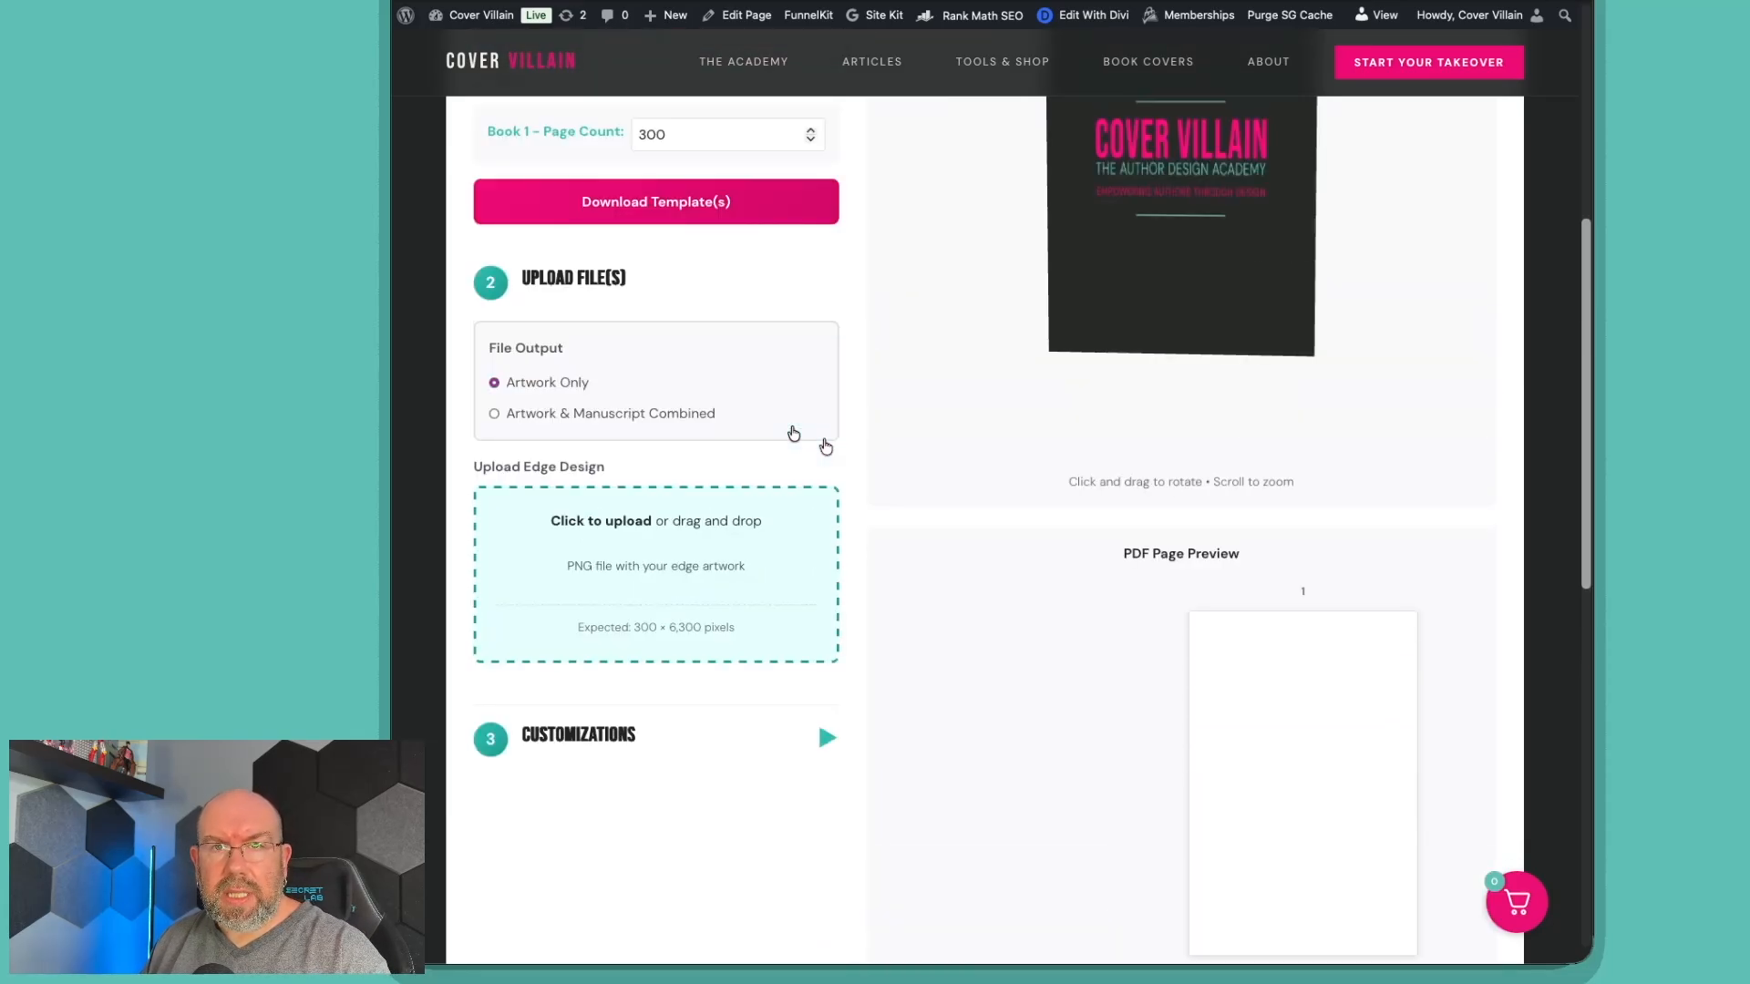
{"action": "scroll", "coordinate": [823, 444], "scroll_direction": "up", "scroll_amount": 2}
{"action": "left_click", "coordinate": [718, 181]}
{"action": "type", "text": "One "}
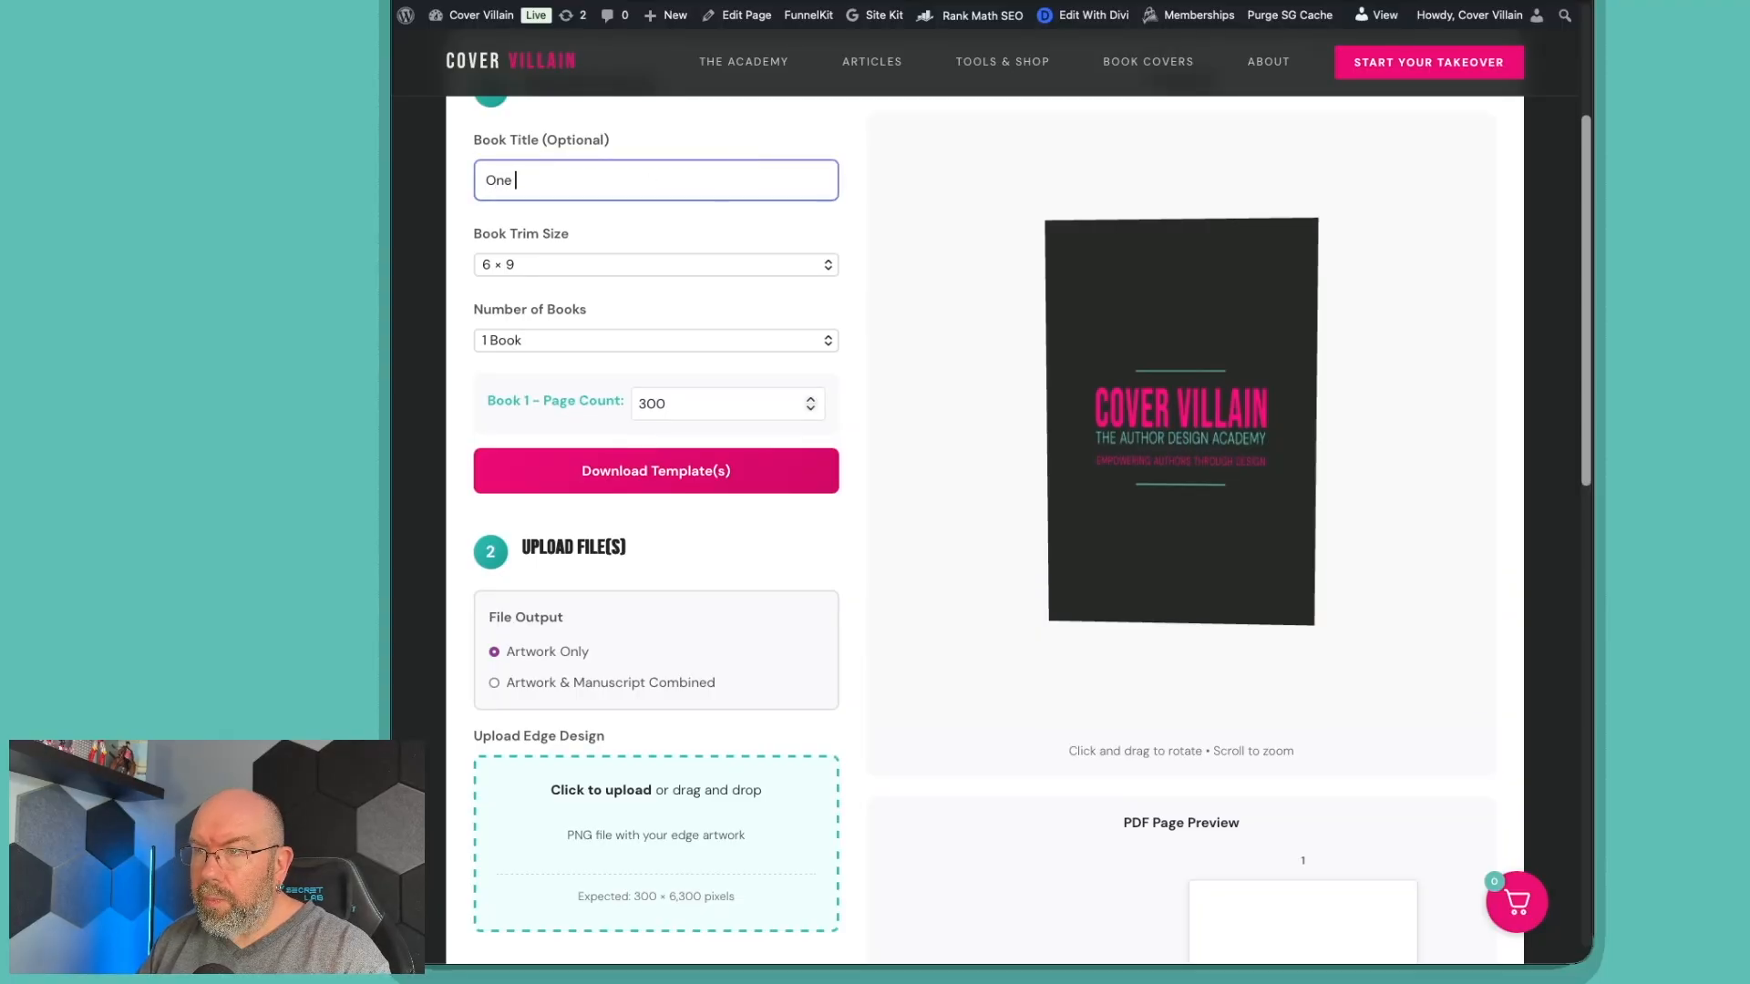
{"action": "type", "text": "Reason to Stay"}
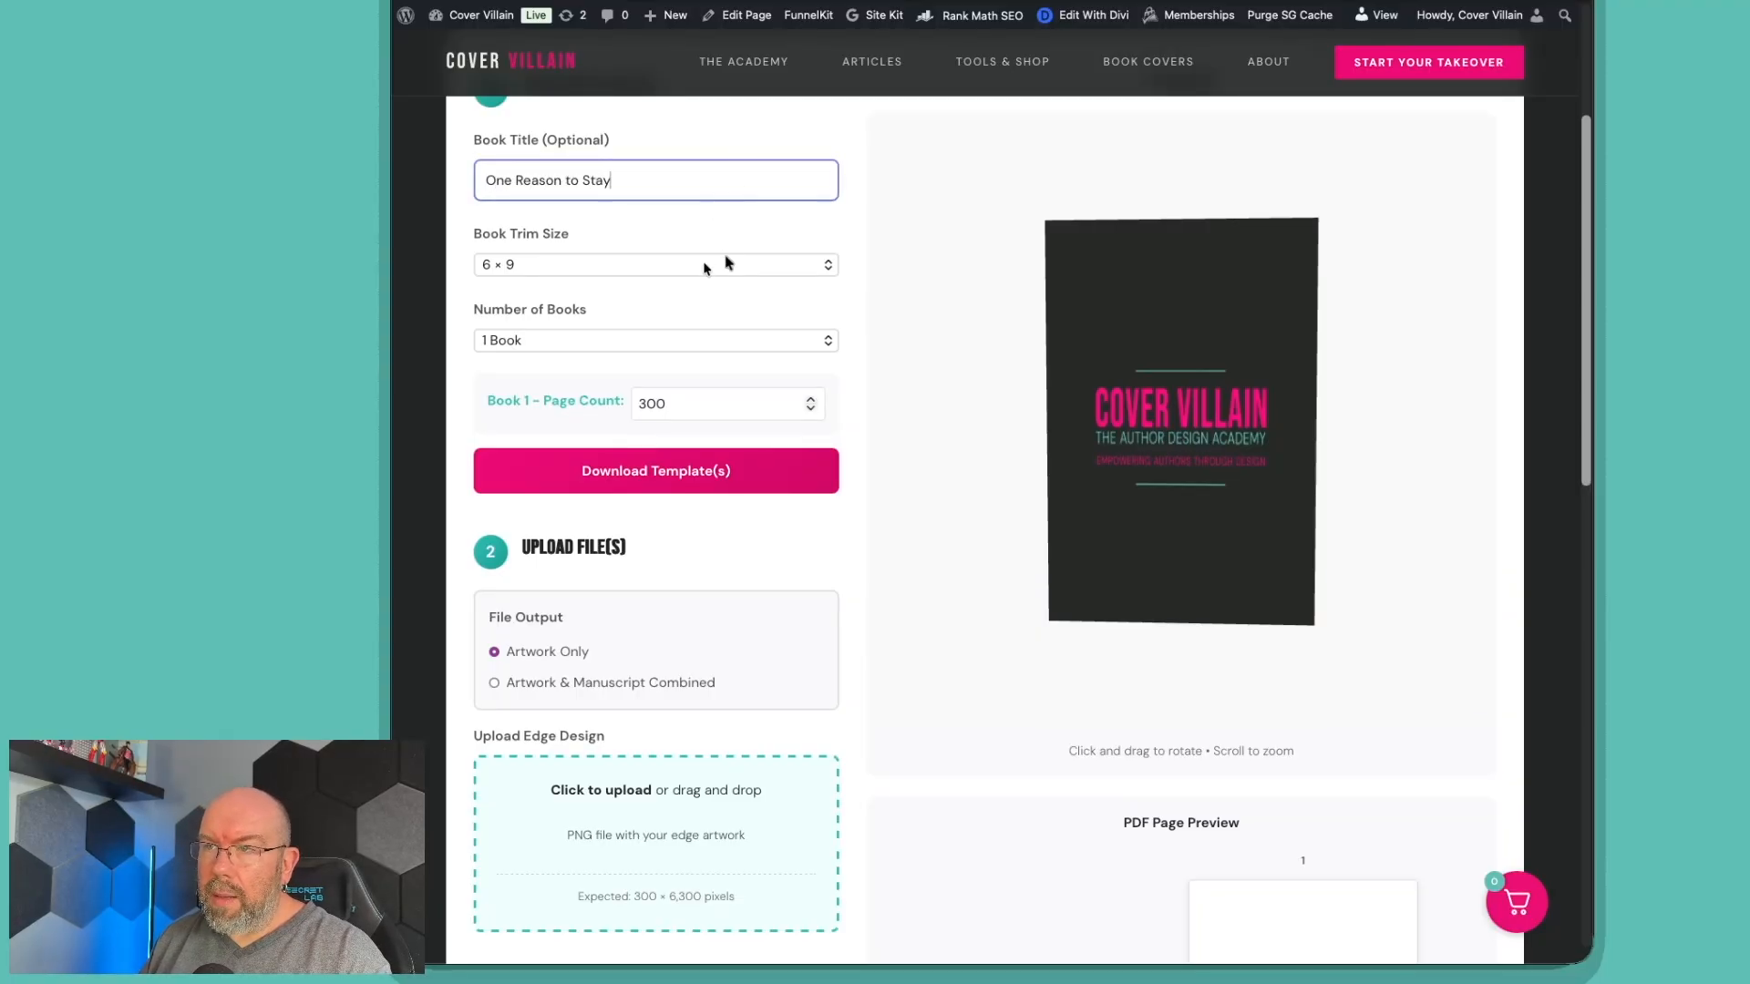
Keep the 6 × 9 trim size with a Book 1 page count of 328 and download the template.
{"action": "left_click", "coordinate": [722, 266]}
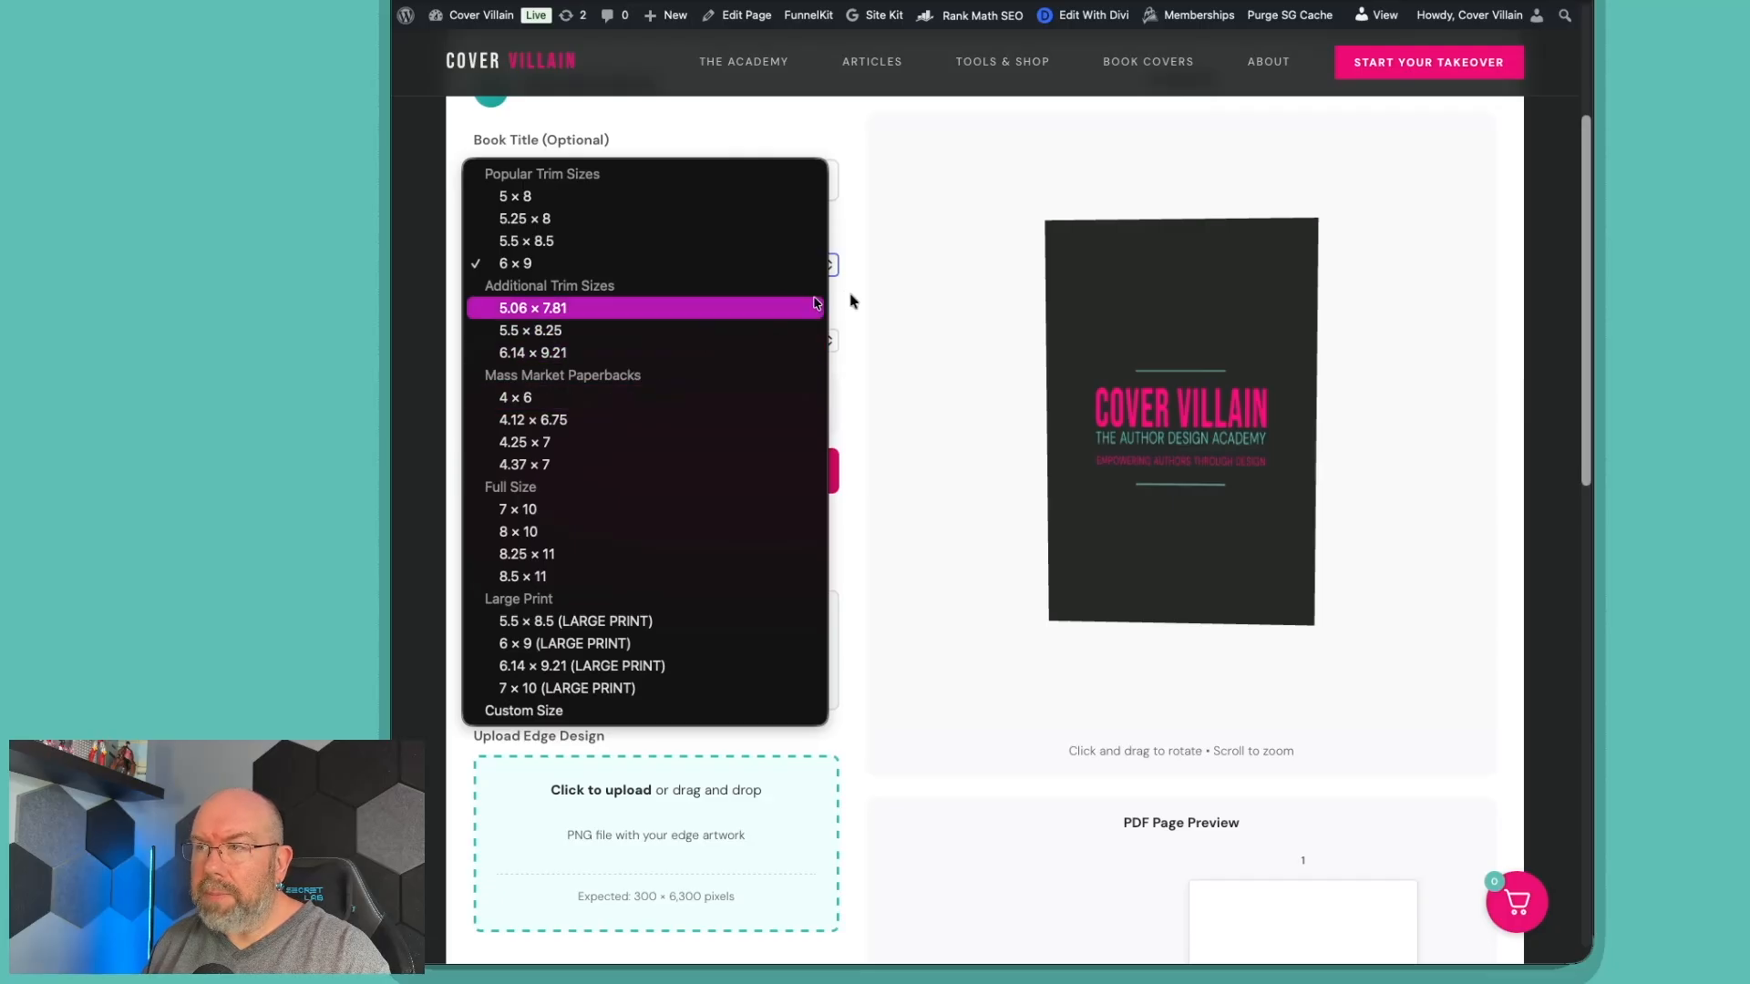
{"action": "left_click", "coordinate": [880, 293]}
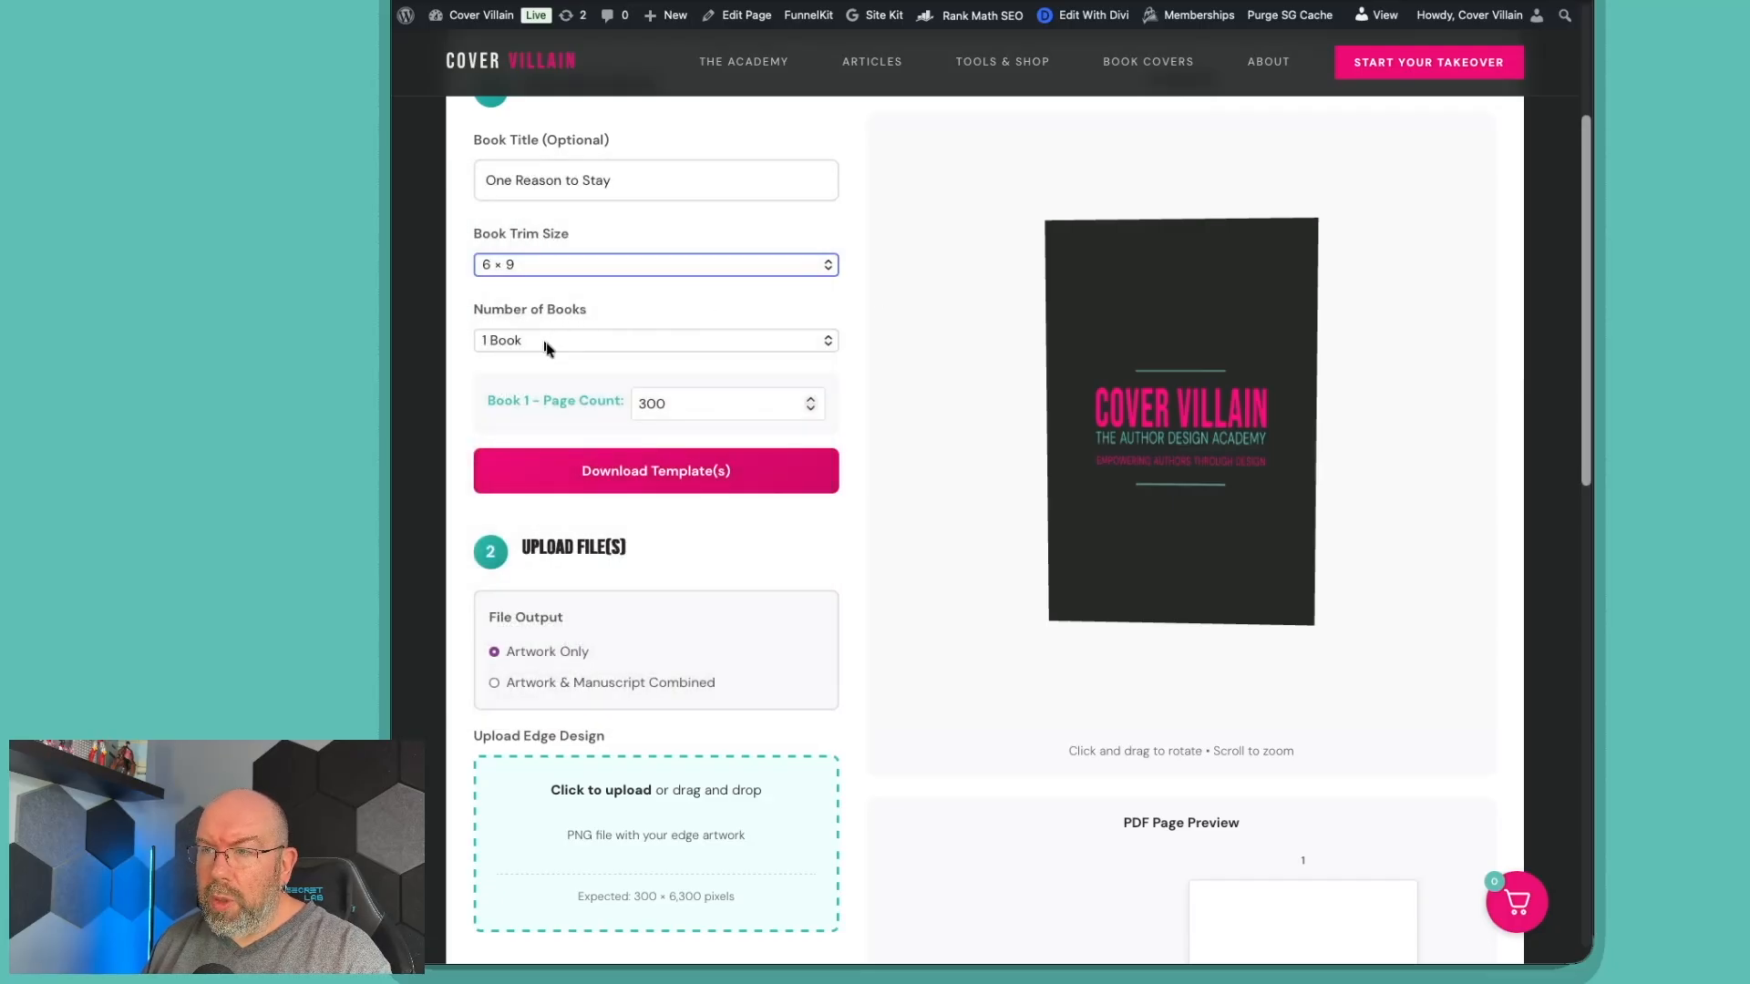
{"action": "double_click", "coordinate": [687, 407]}
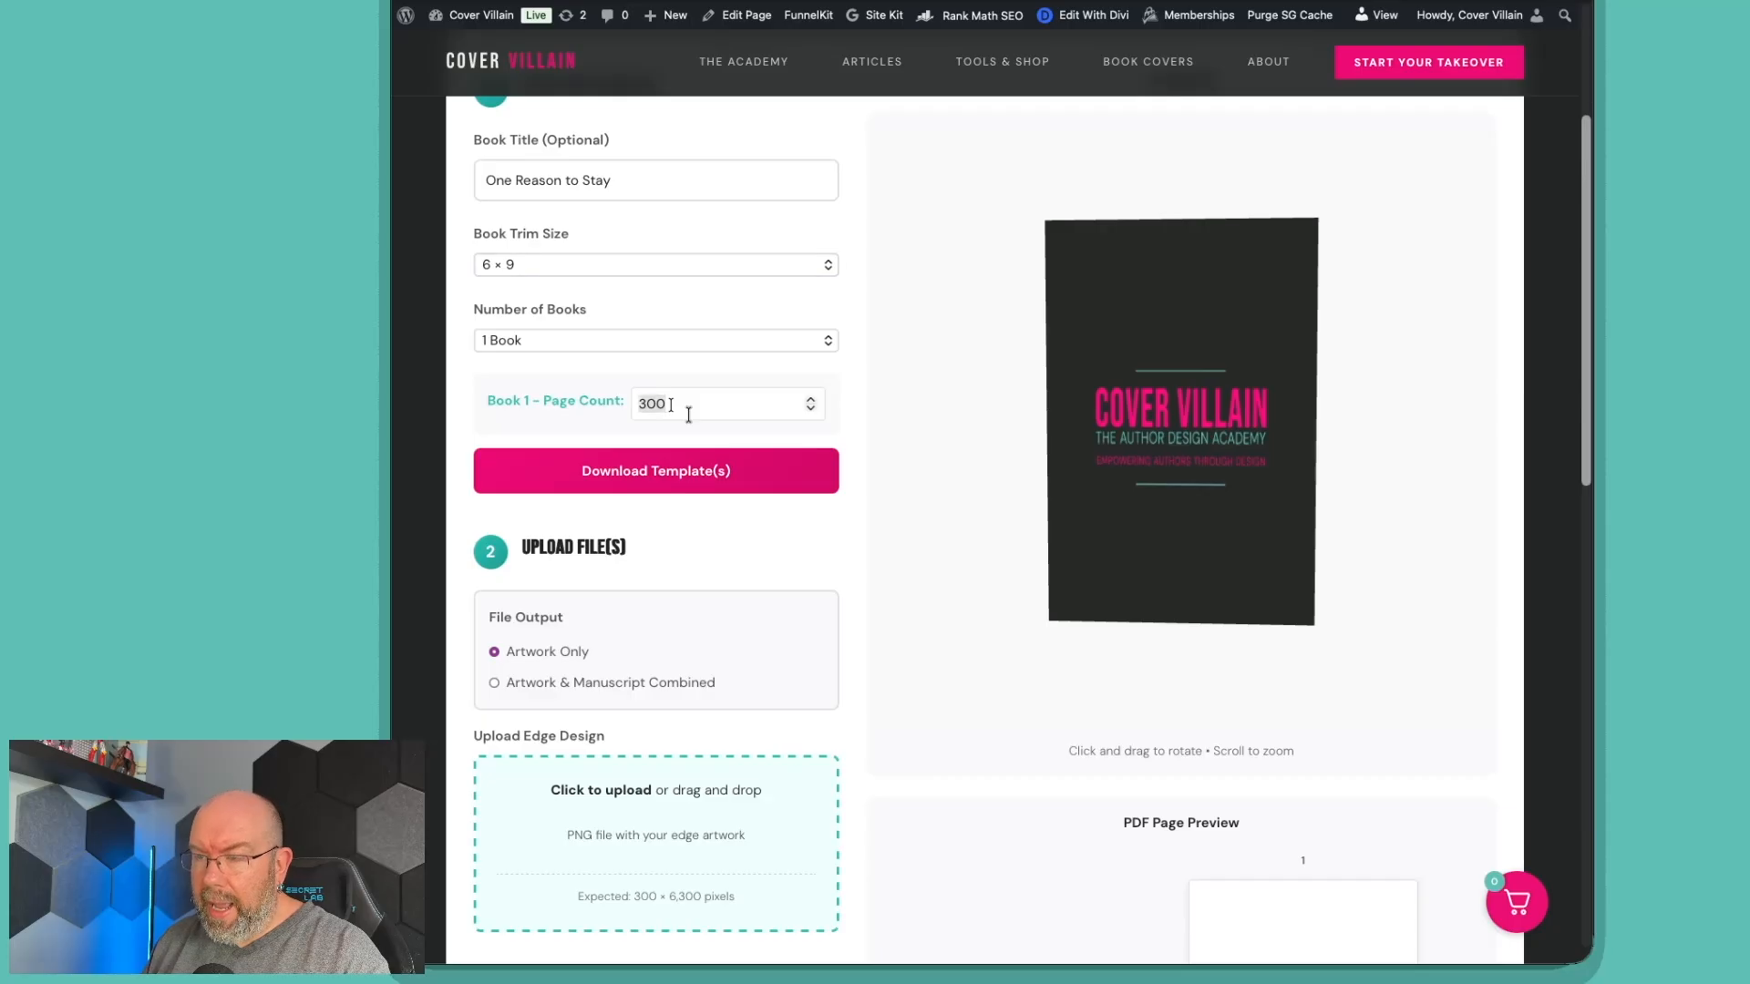
{"action": "type", "text": "328"}
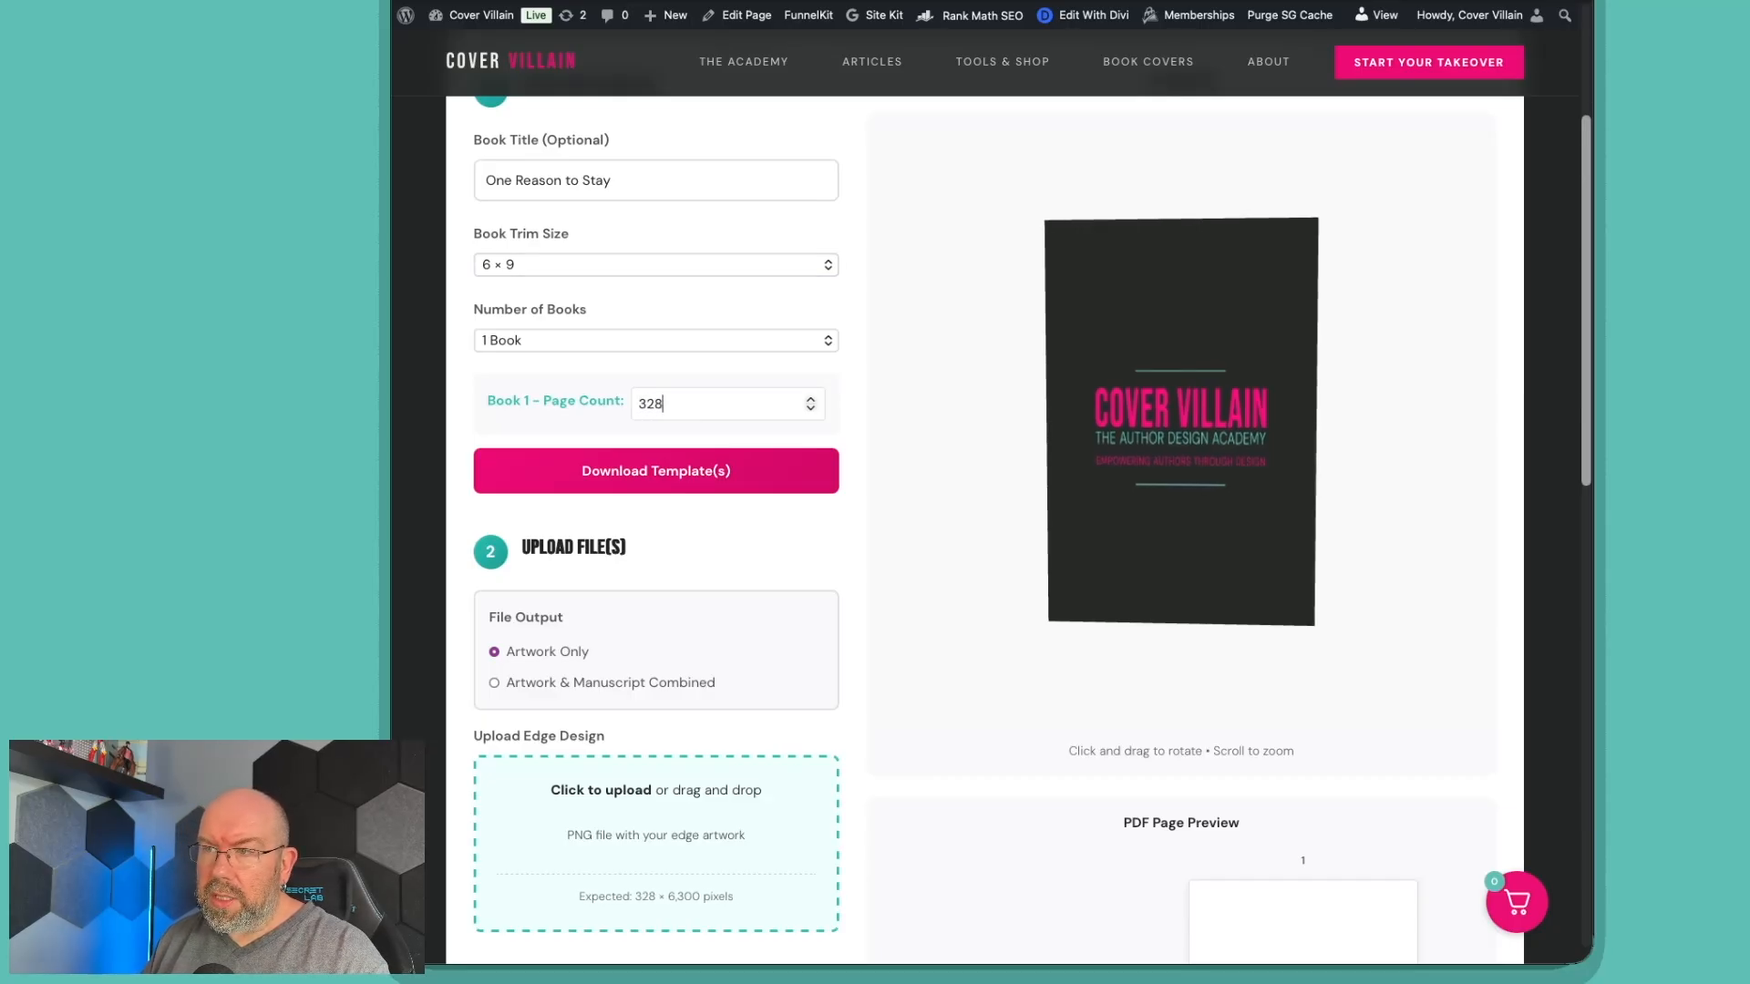
{"action": "left_click", "coordinate": [616, 471]}
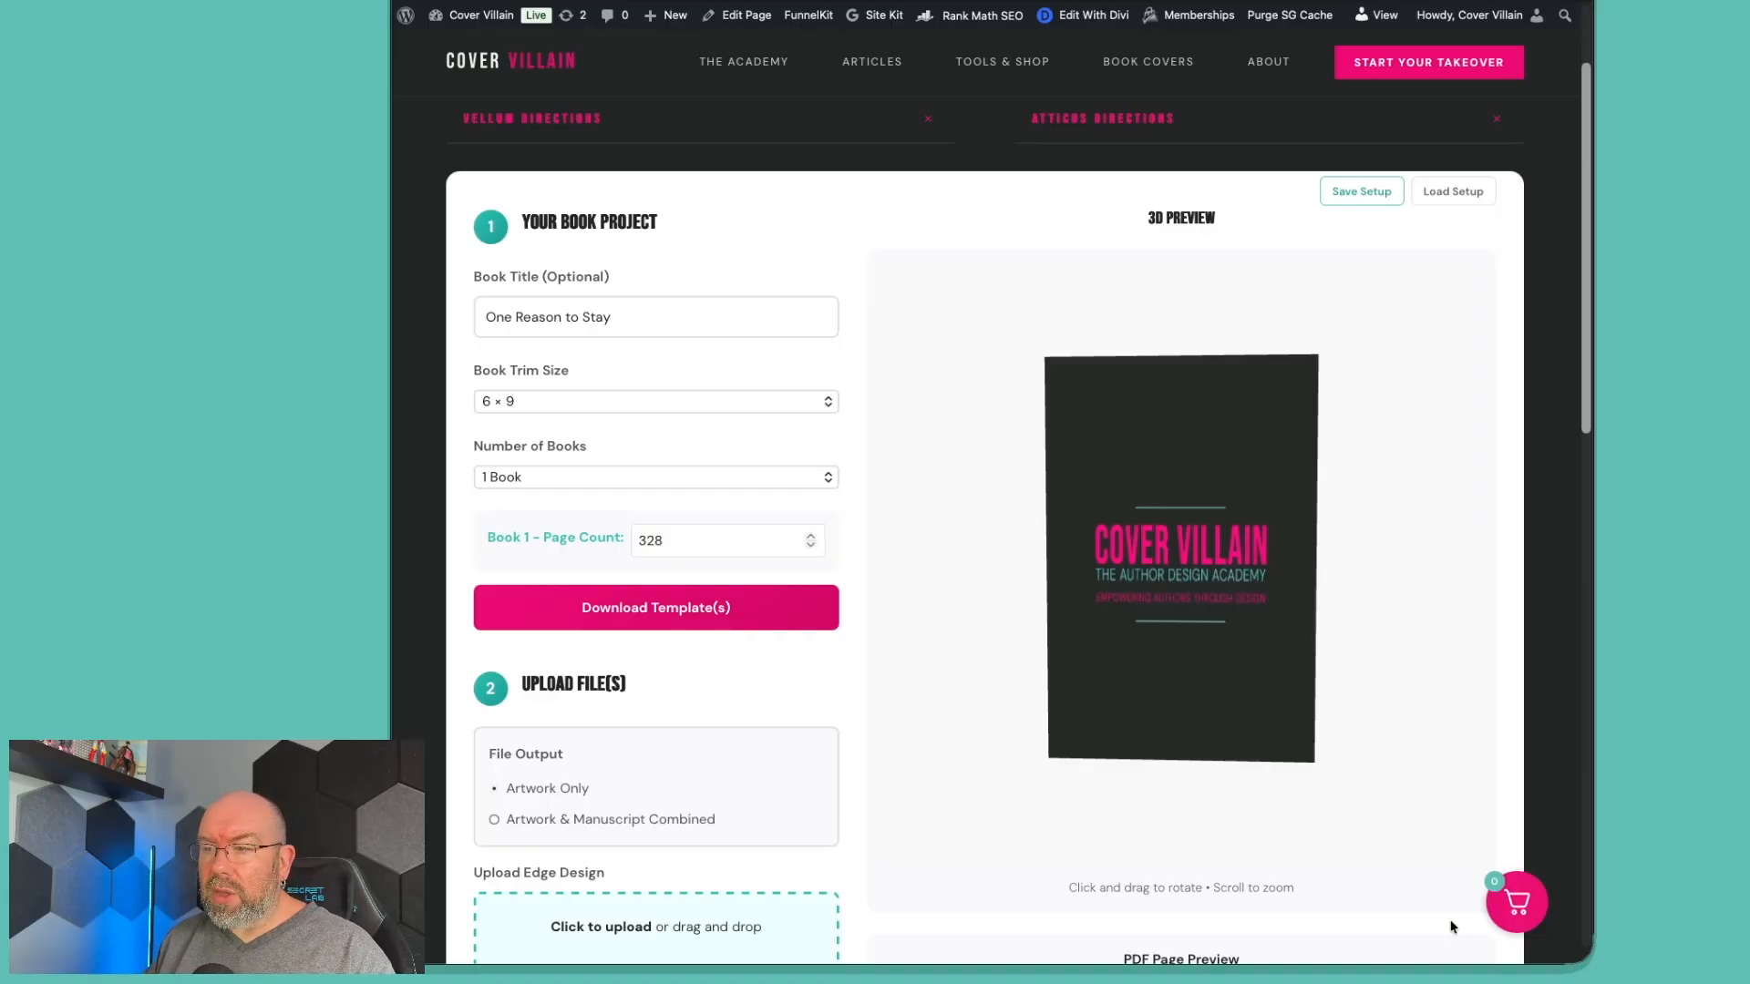
{"action": "left_click", "coordinate": [1513, 4]}
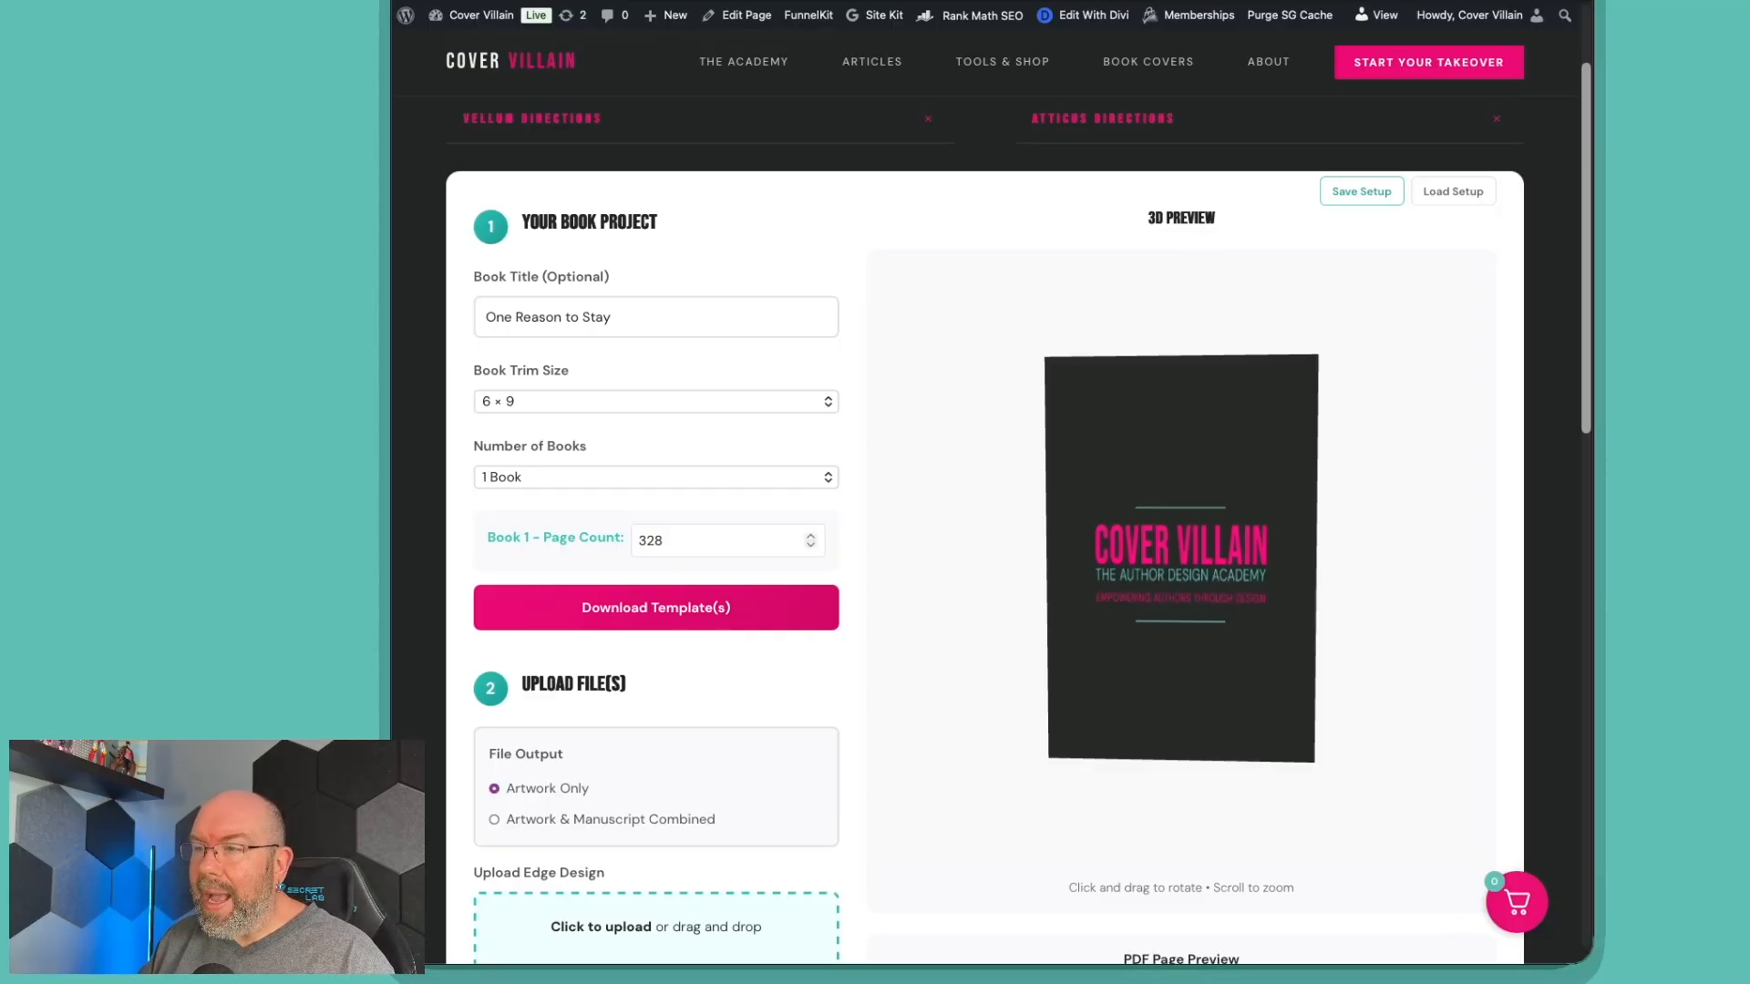
Set the file output to Artwork & Manuscript Combined.
{"action": "scroll", "coordinate": [890, 378], "scroll_direction": "down", "scroll_amount": 3}
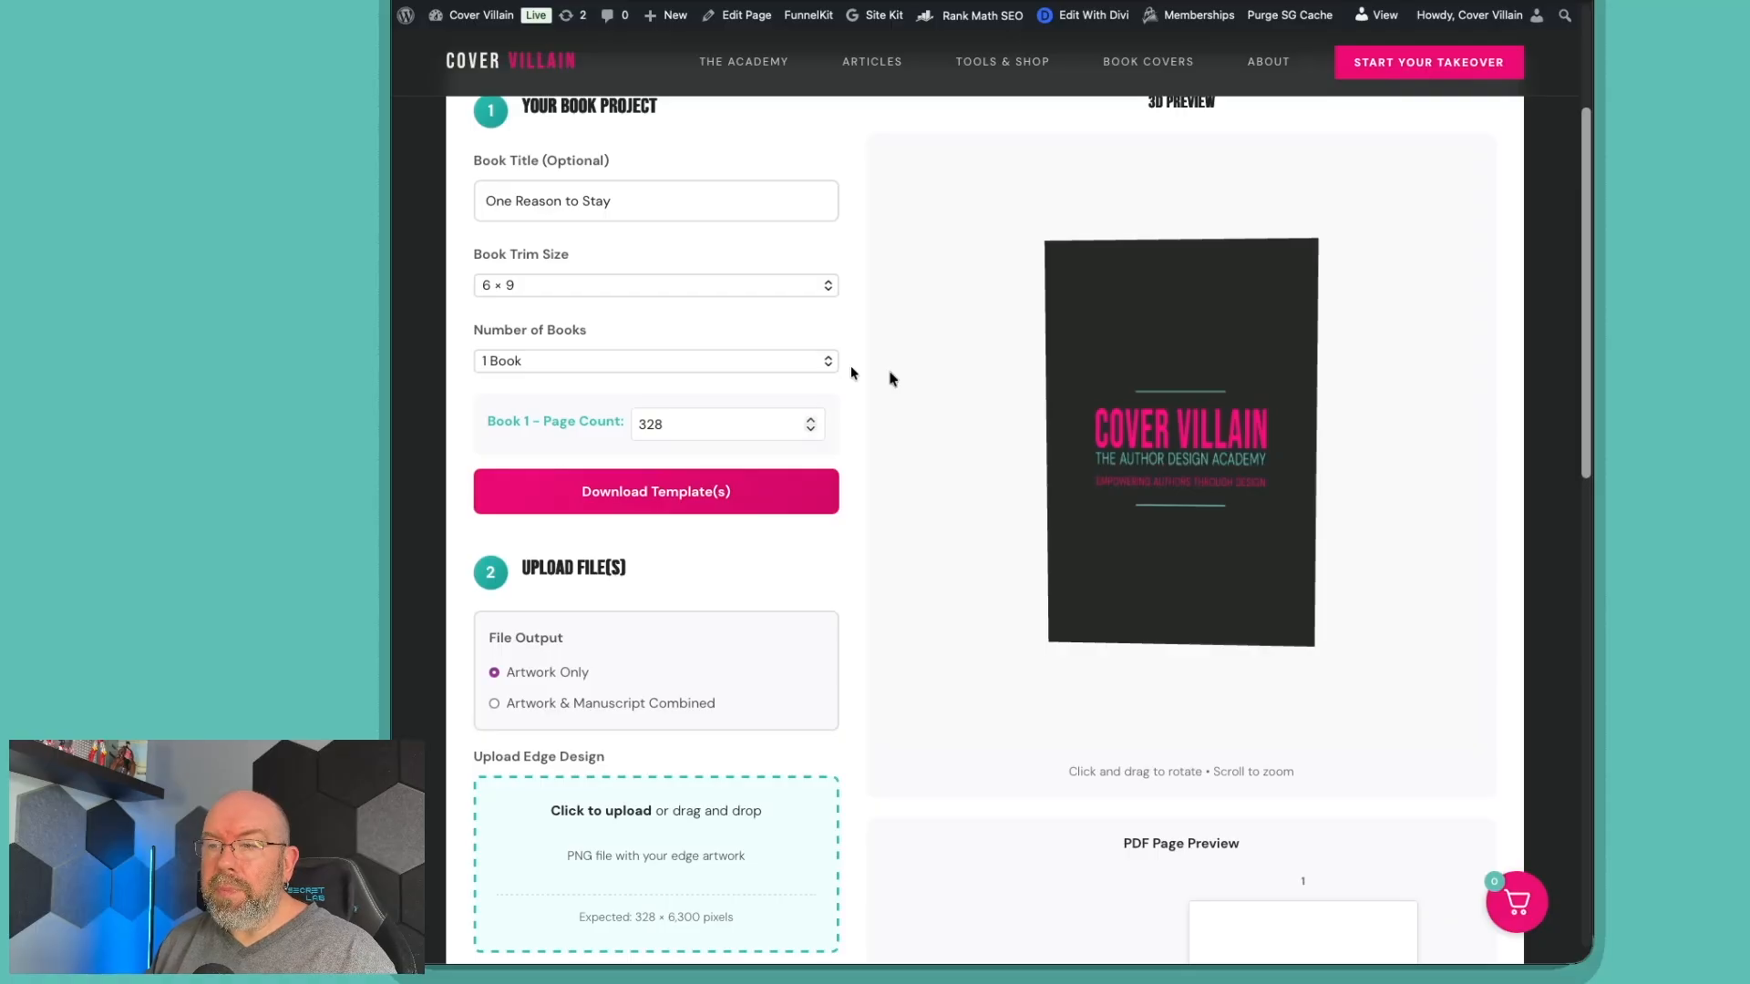
{"action": "scroll", "coordinate": [624, 597], "scroll_direction": "down", "scroll_amount": 1}
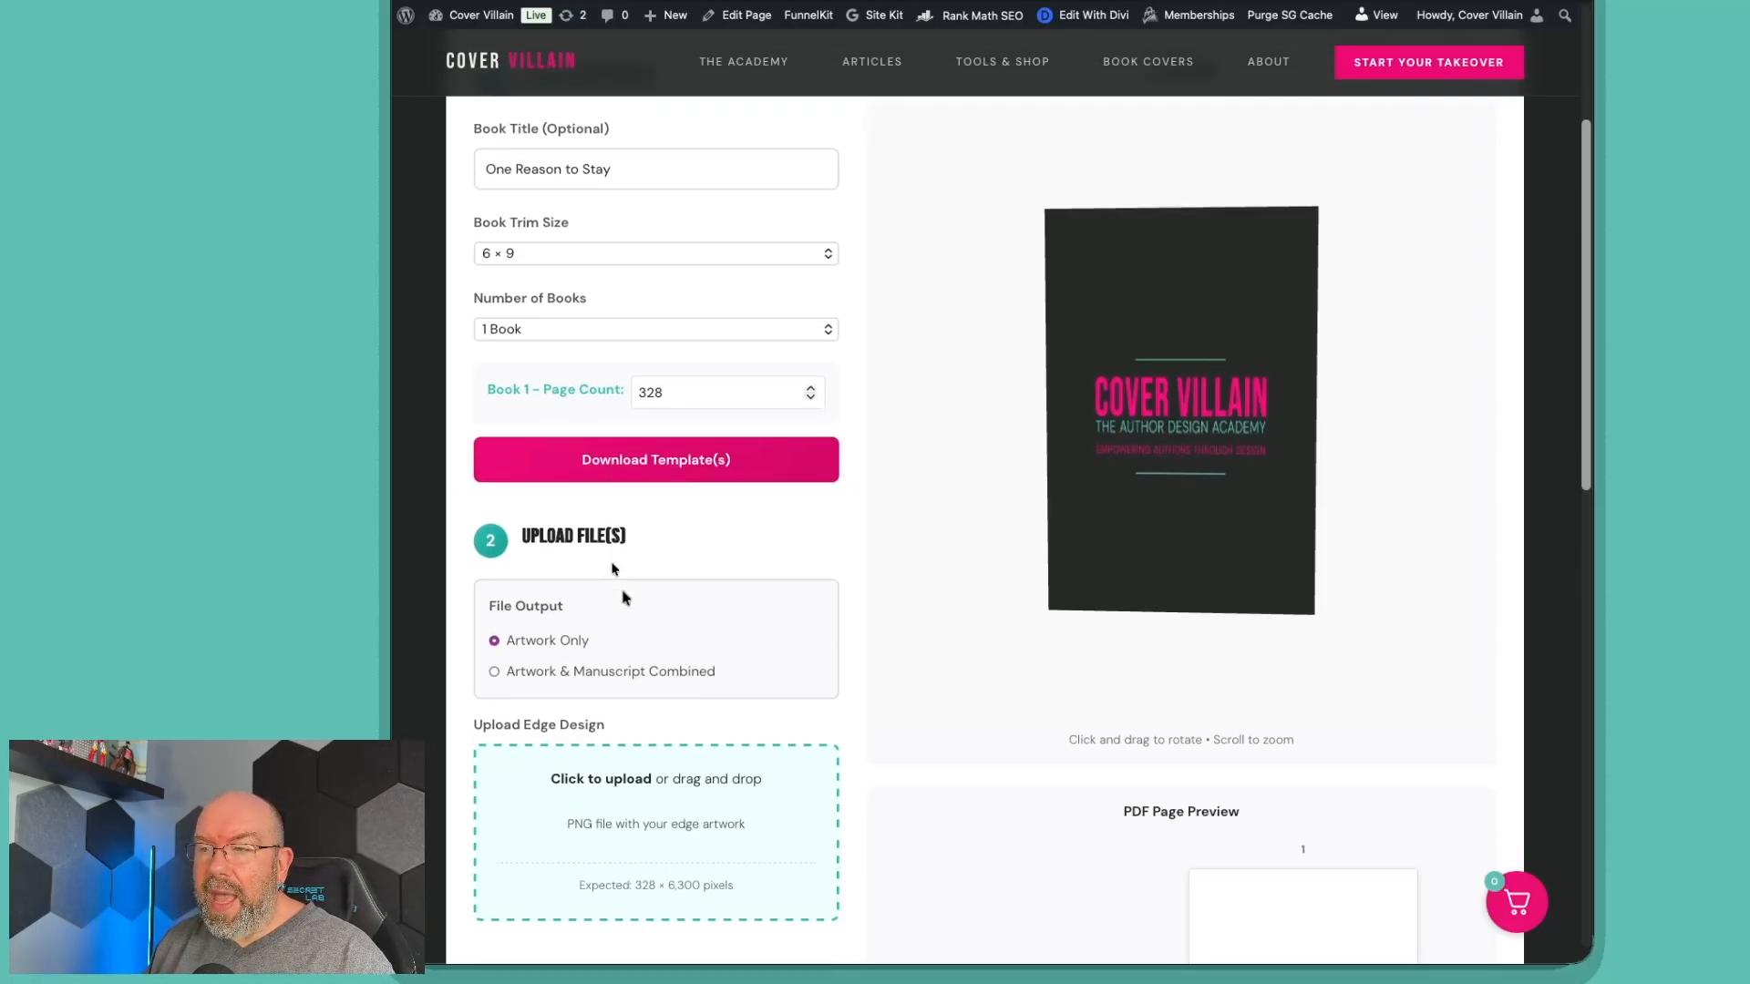
{"action": "scroll", "coordinate": [623, 597], "scroll_direction": "down", "scroll_amount": 2}
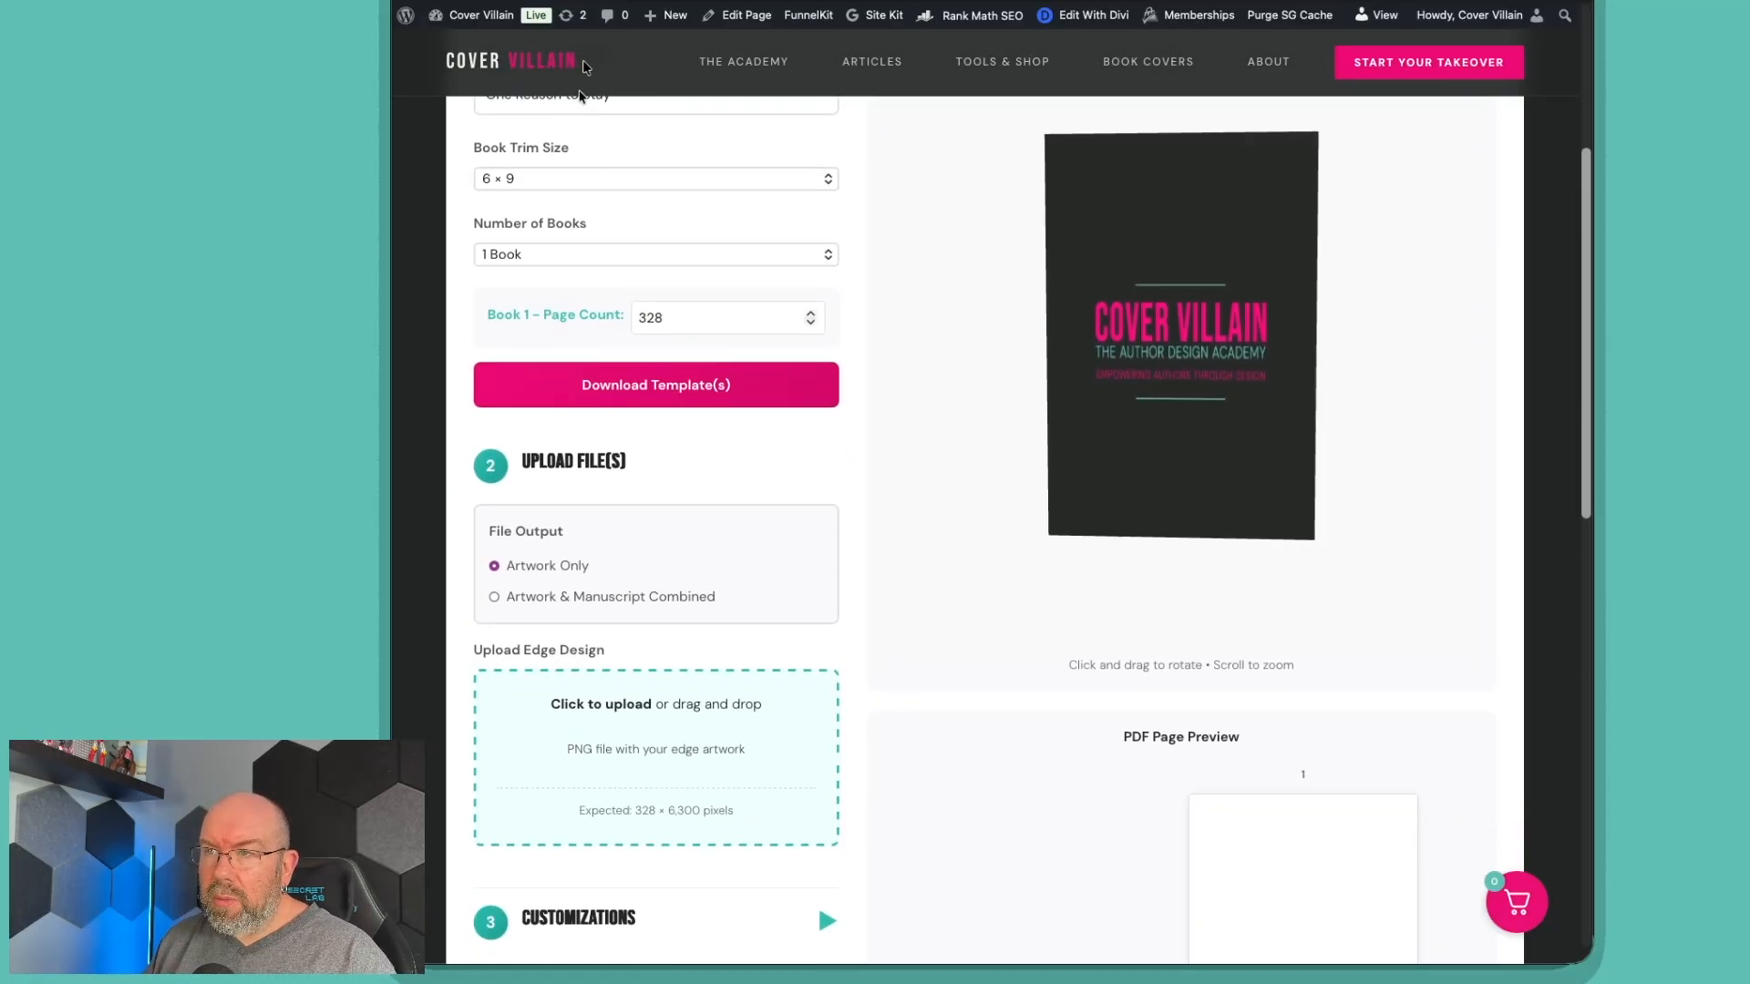
{"action": "scroll", "coordinate": [635, 467], "scroll_direction": "down", "scroll_amount": 1}
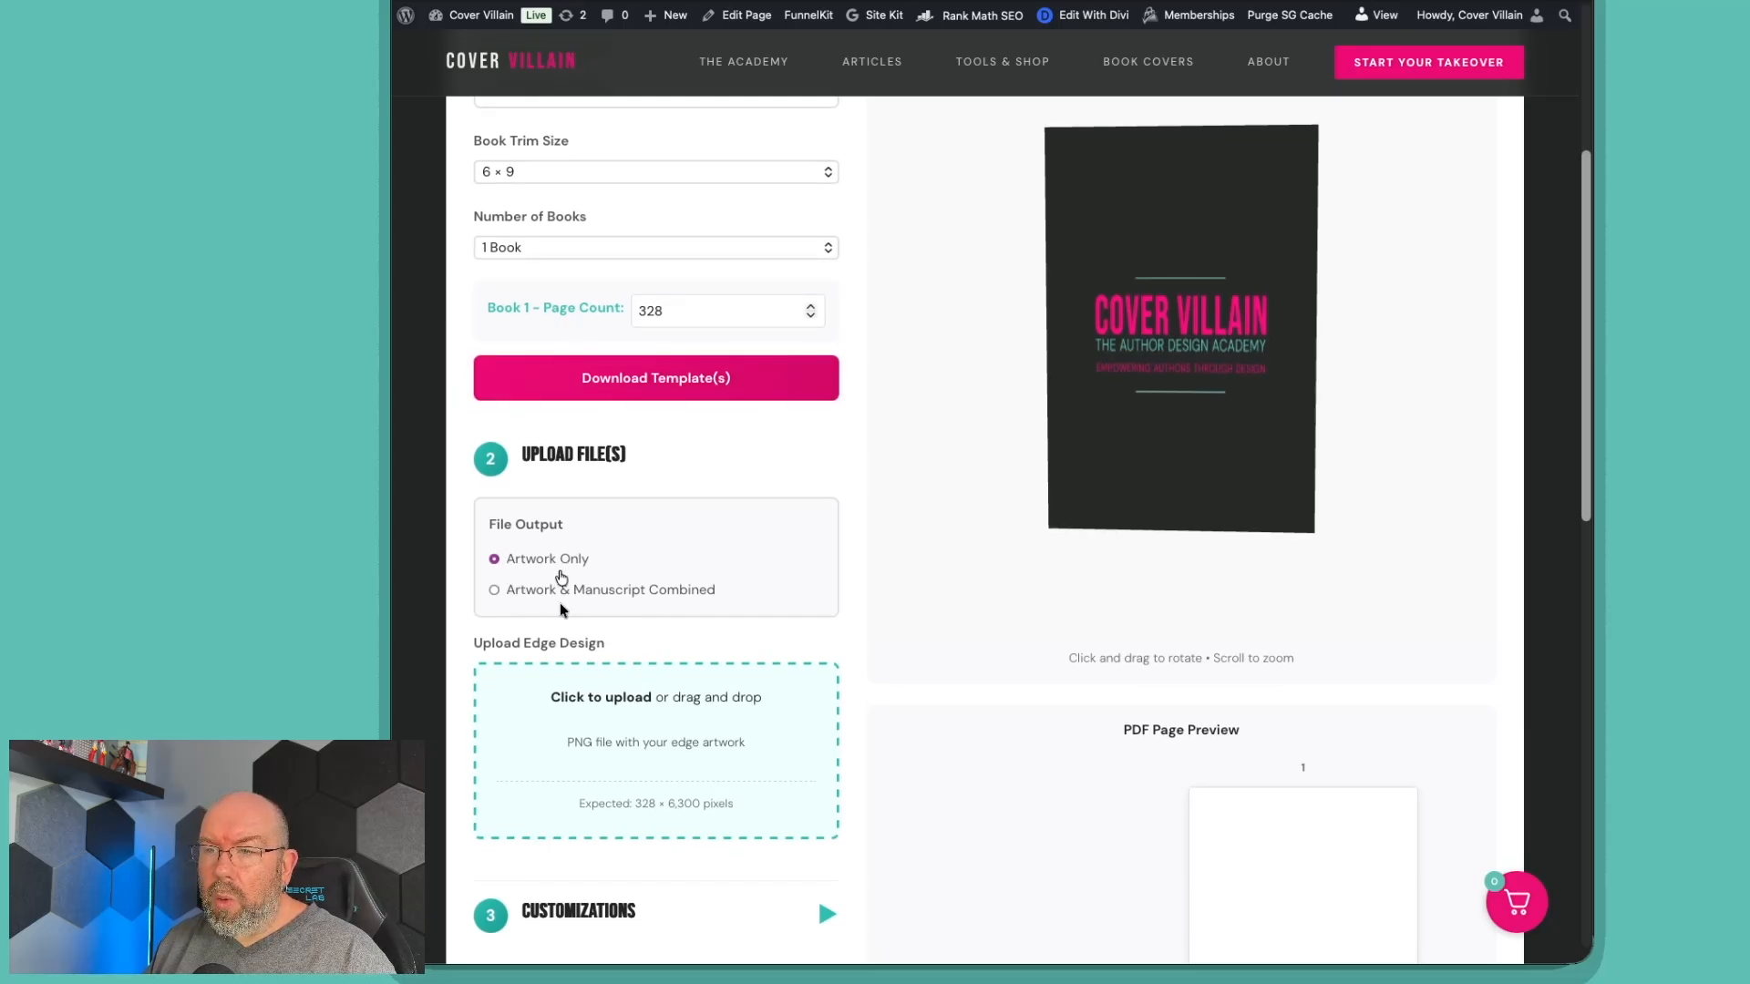
{"action": "left_click", "coordinate": [660, 593]}
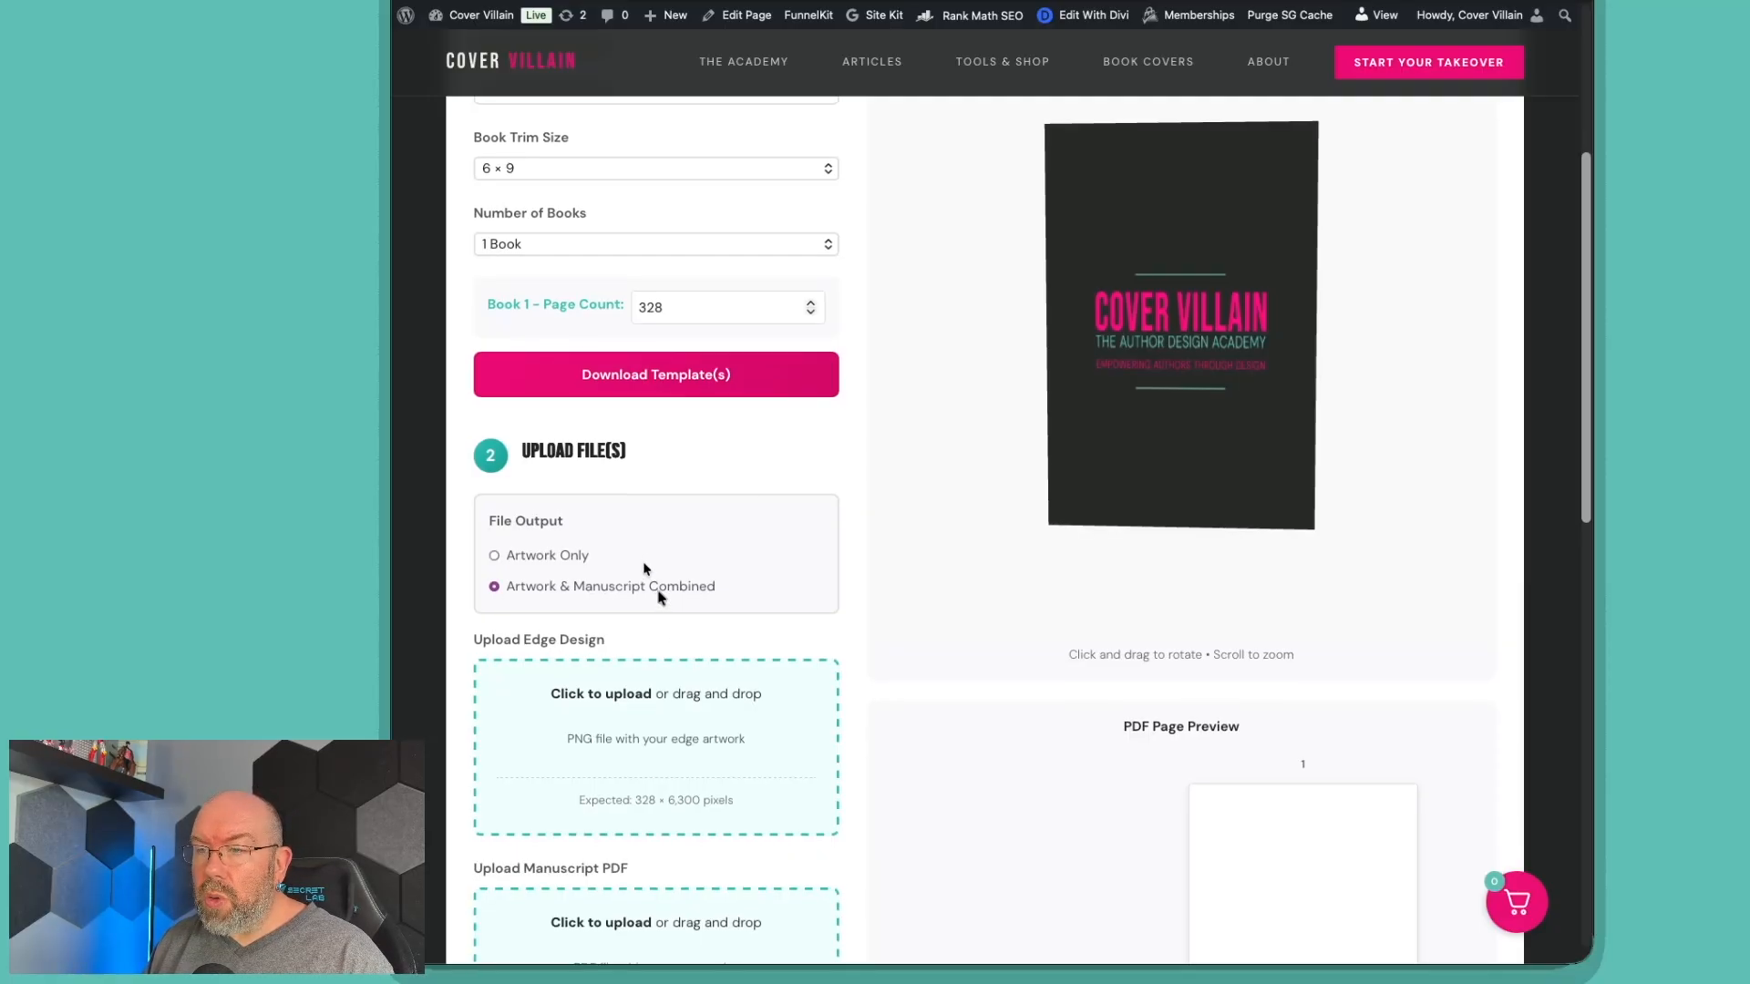
Turn the 3D book preview to show its page edge and upload forced-edges-template.png from the Demo folder as the edge design.
{"action": "scroll", "coordinate": [644, 569], "scroll_direction": "down", "scroll_amount": 3}
{"action": "scroll", "coordinate": [648, 537], "scroll_direction": "down", "scroll_amount": 1}
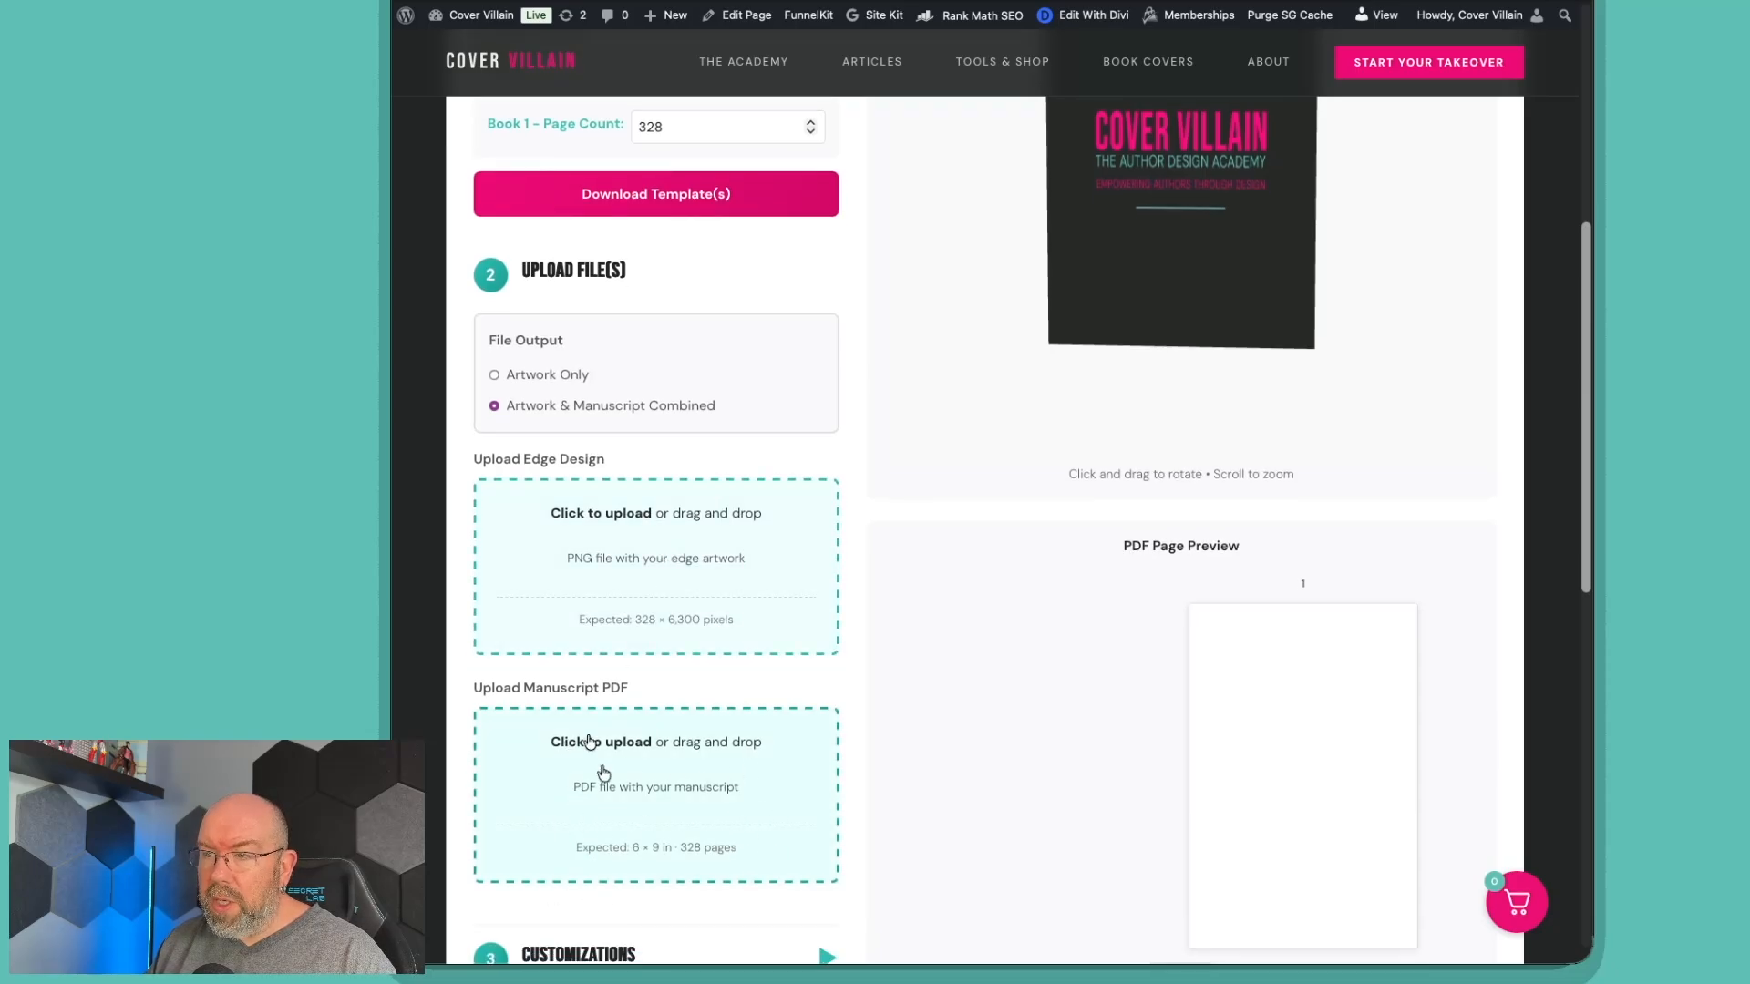
{"action": "left_click_drag", "start_coordinate": [1042, 326], "coordinate": [1000, 281]}
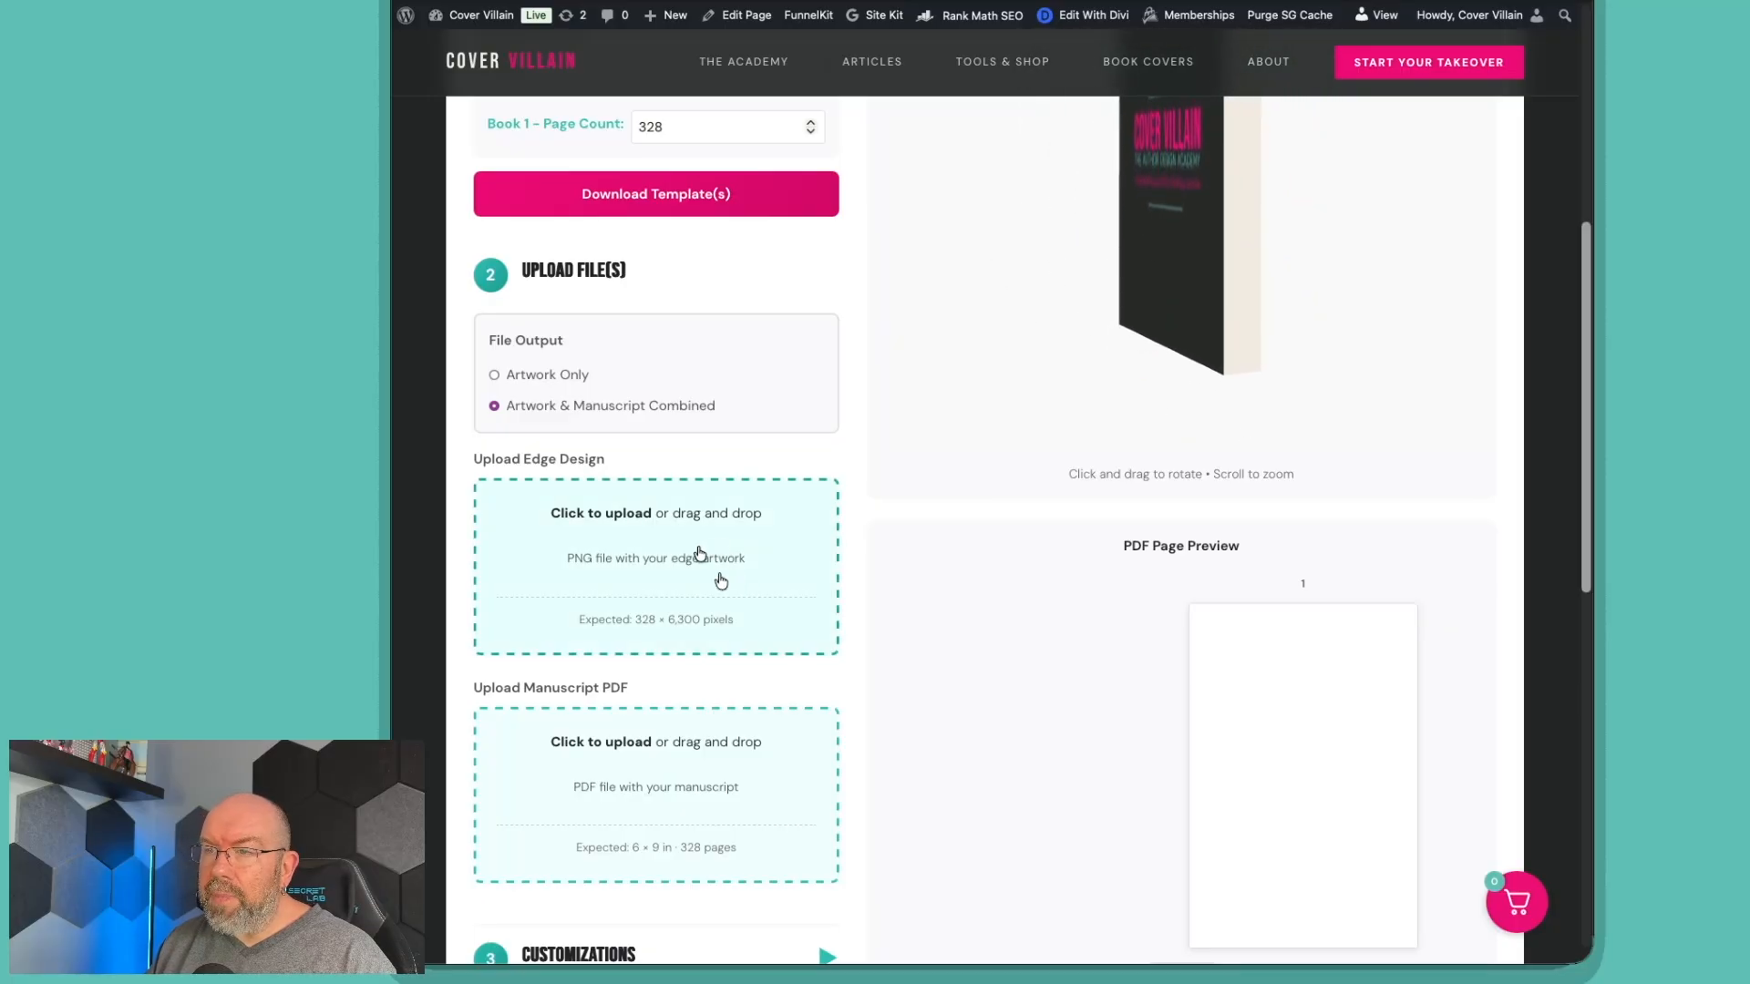
{"action": "left_click", "coordinate": [656, 579]}
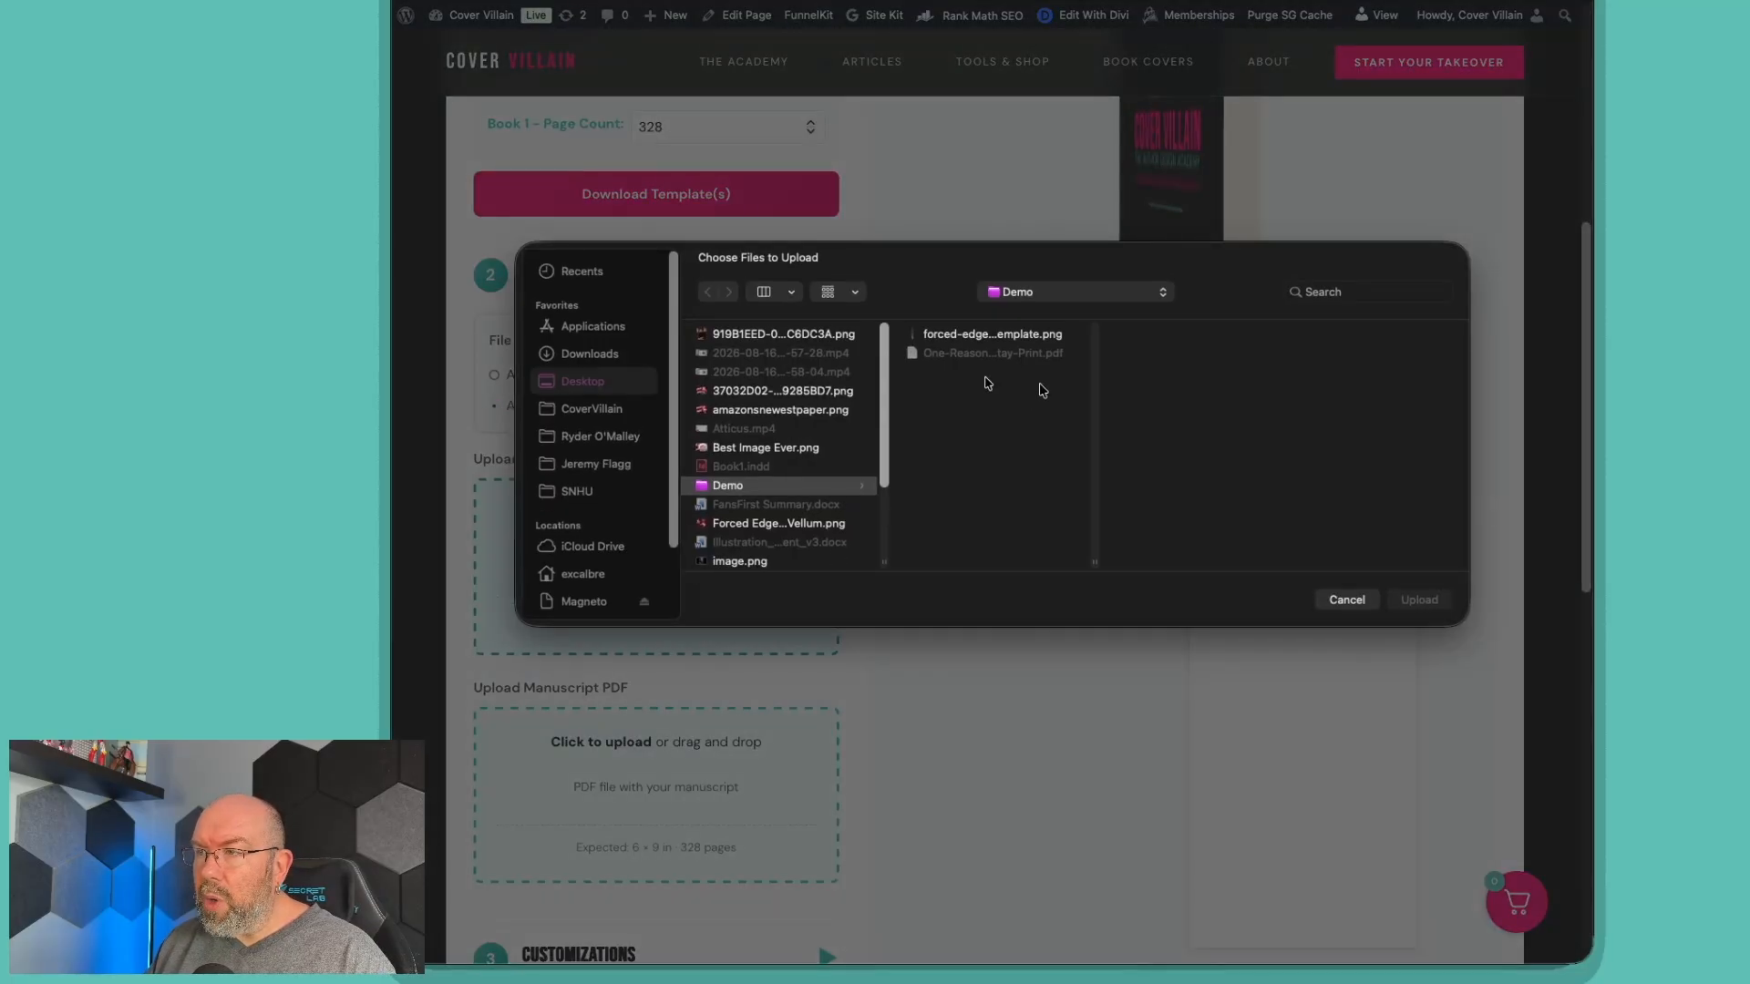
{"action": "left_click", "coordinate": [1007, 337]}
{"action": "left_click", "coordinate": [1419, 599]}
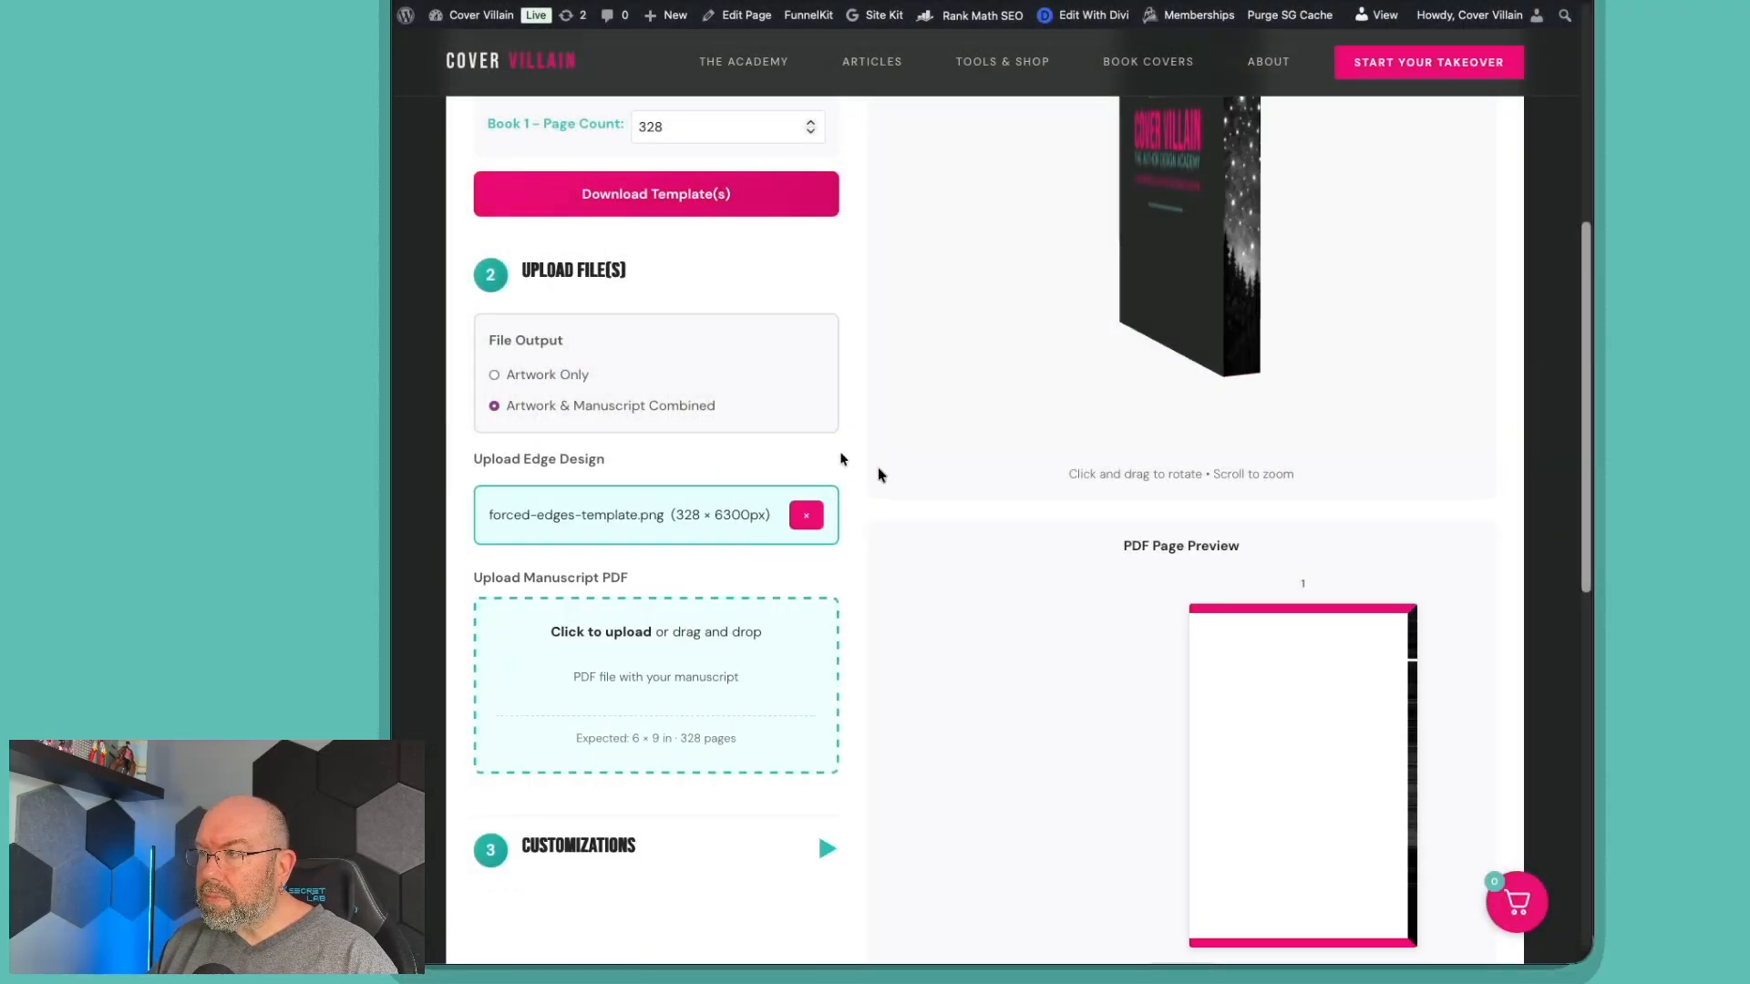
Rotate the 3D book preview to examine the artwork on its top and fore edges.
{"action": "scroll", "coordinate": [863, 492], "scroll_direction": "up", "scroll_amount": 3}
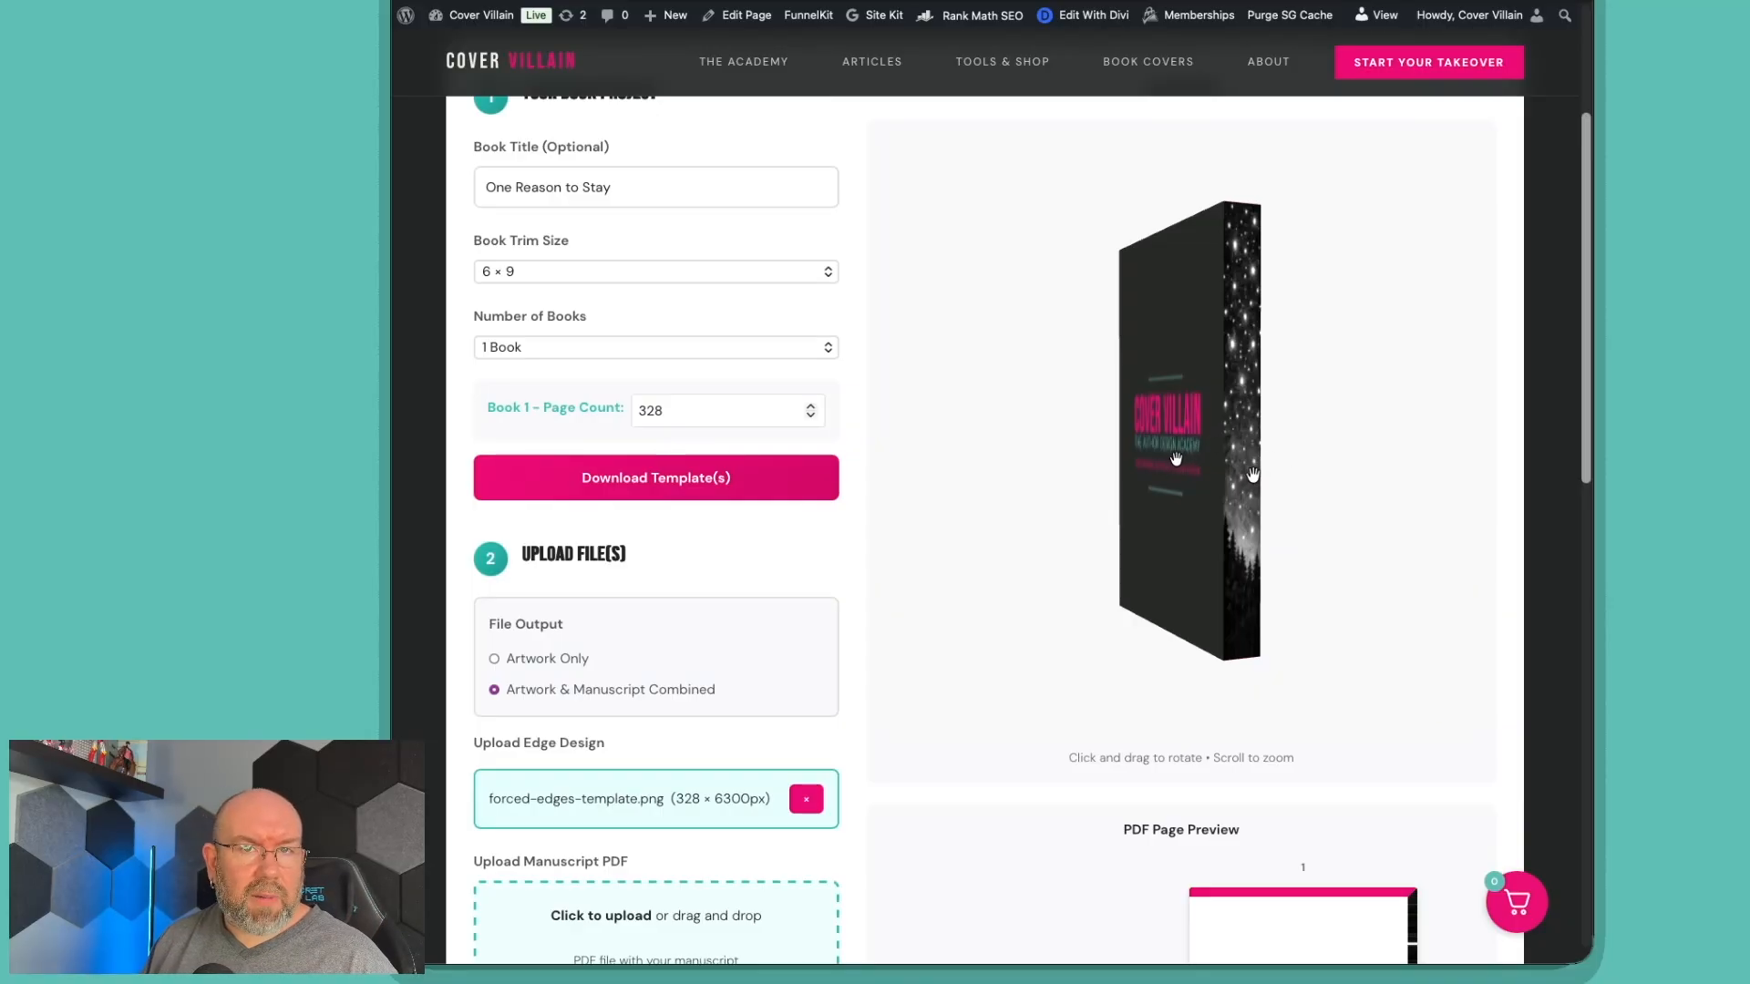
{"action": "left_click_drag", "start_coordinate": [1198, 428], "coordinate": [1203, 534]}
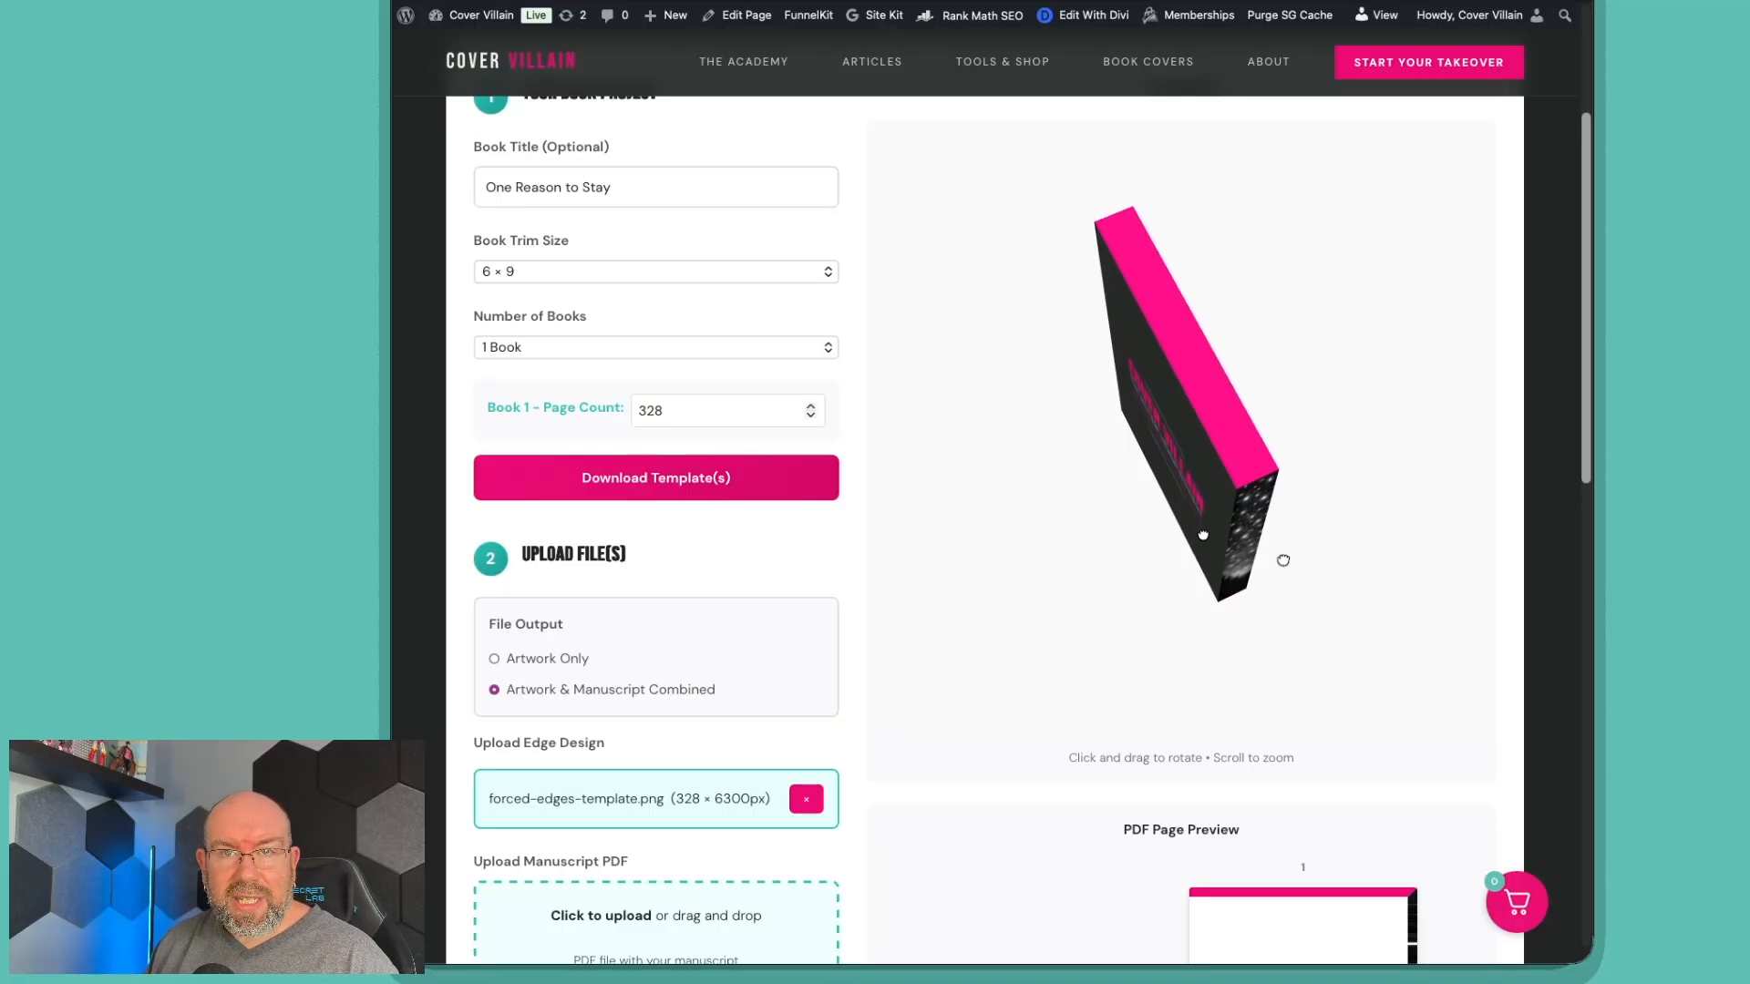
{"action": "left_click_drag", "start_coordinate": [1203, 535], "coordinate": [1250, 520]}
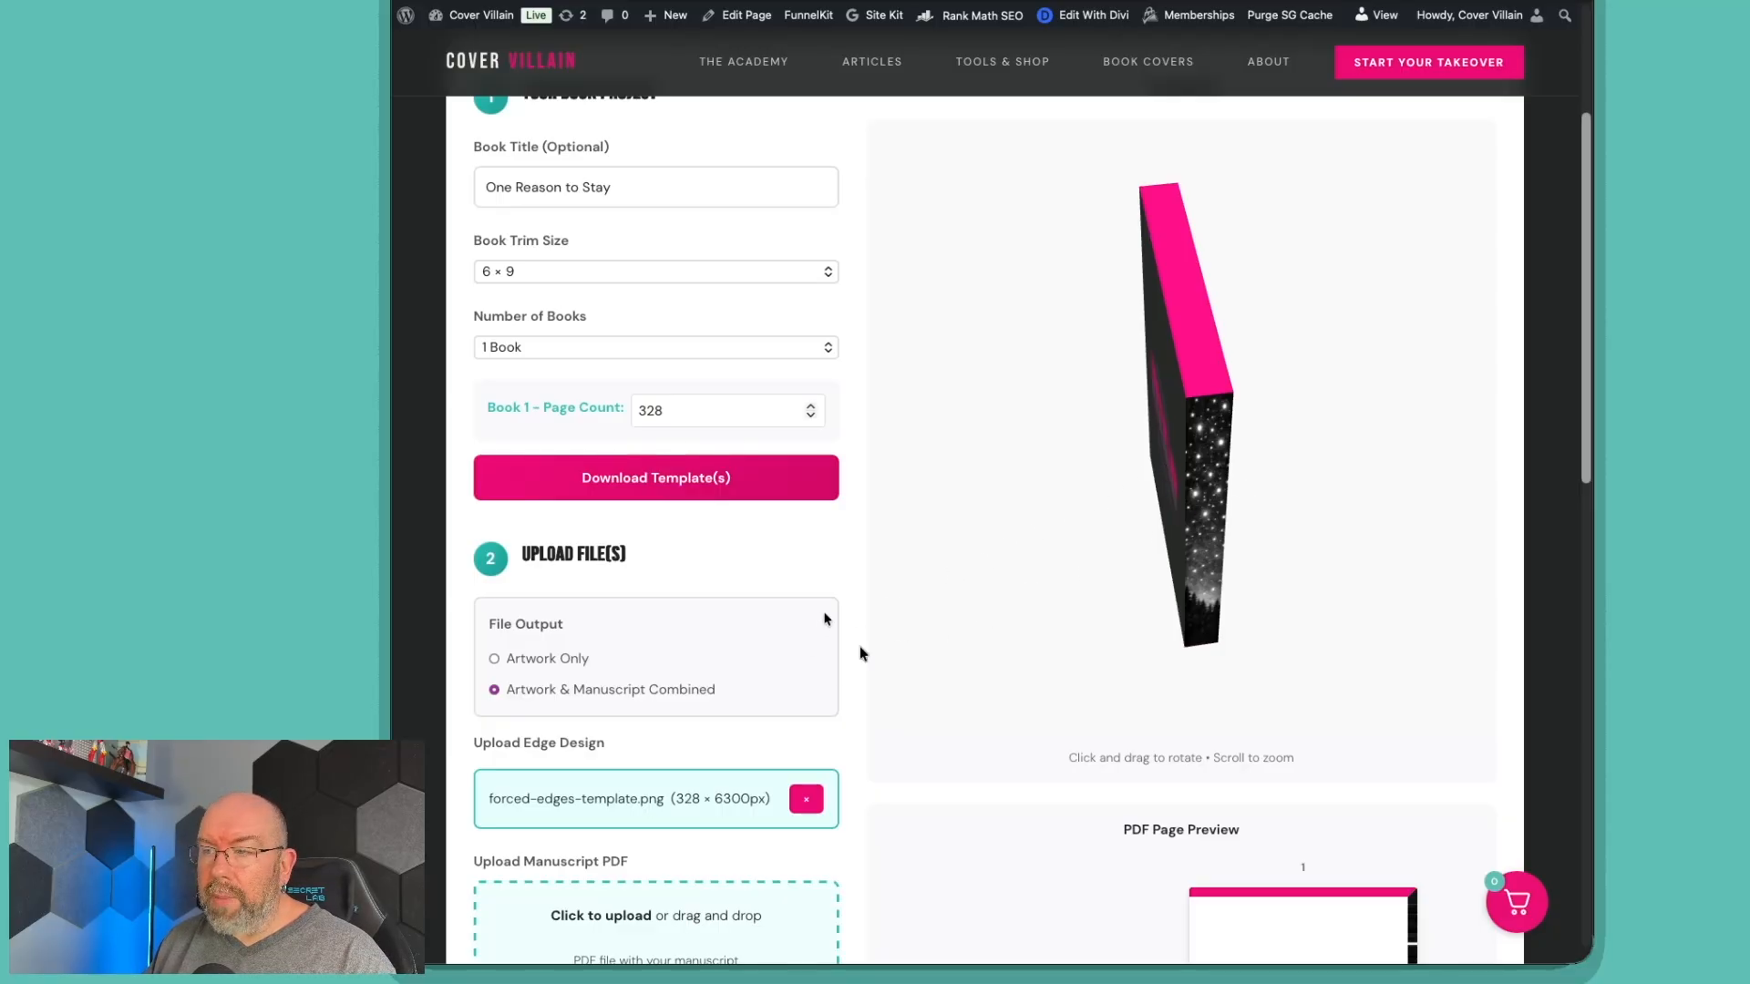
Page forward through the PDF page preview to pages 54 and 55 to examine the edge artwork on each spread.
{"action": "scroll", "coordinate": [870, 638], "scroll_direction": "down", "scroll_amount": 1}
{"action": "scroll", "coordinate": [877, 631], "scroll_direction": "down", "scroll_amount": 4}
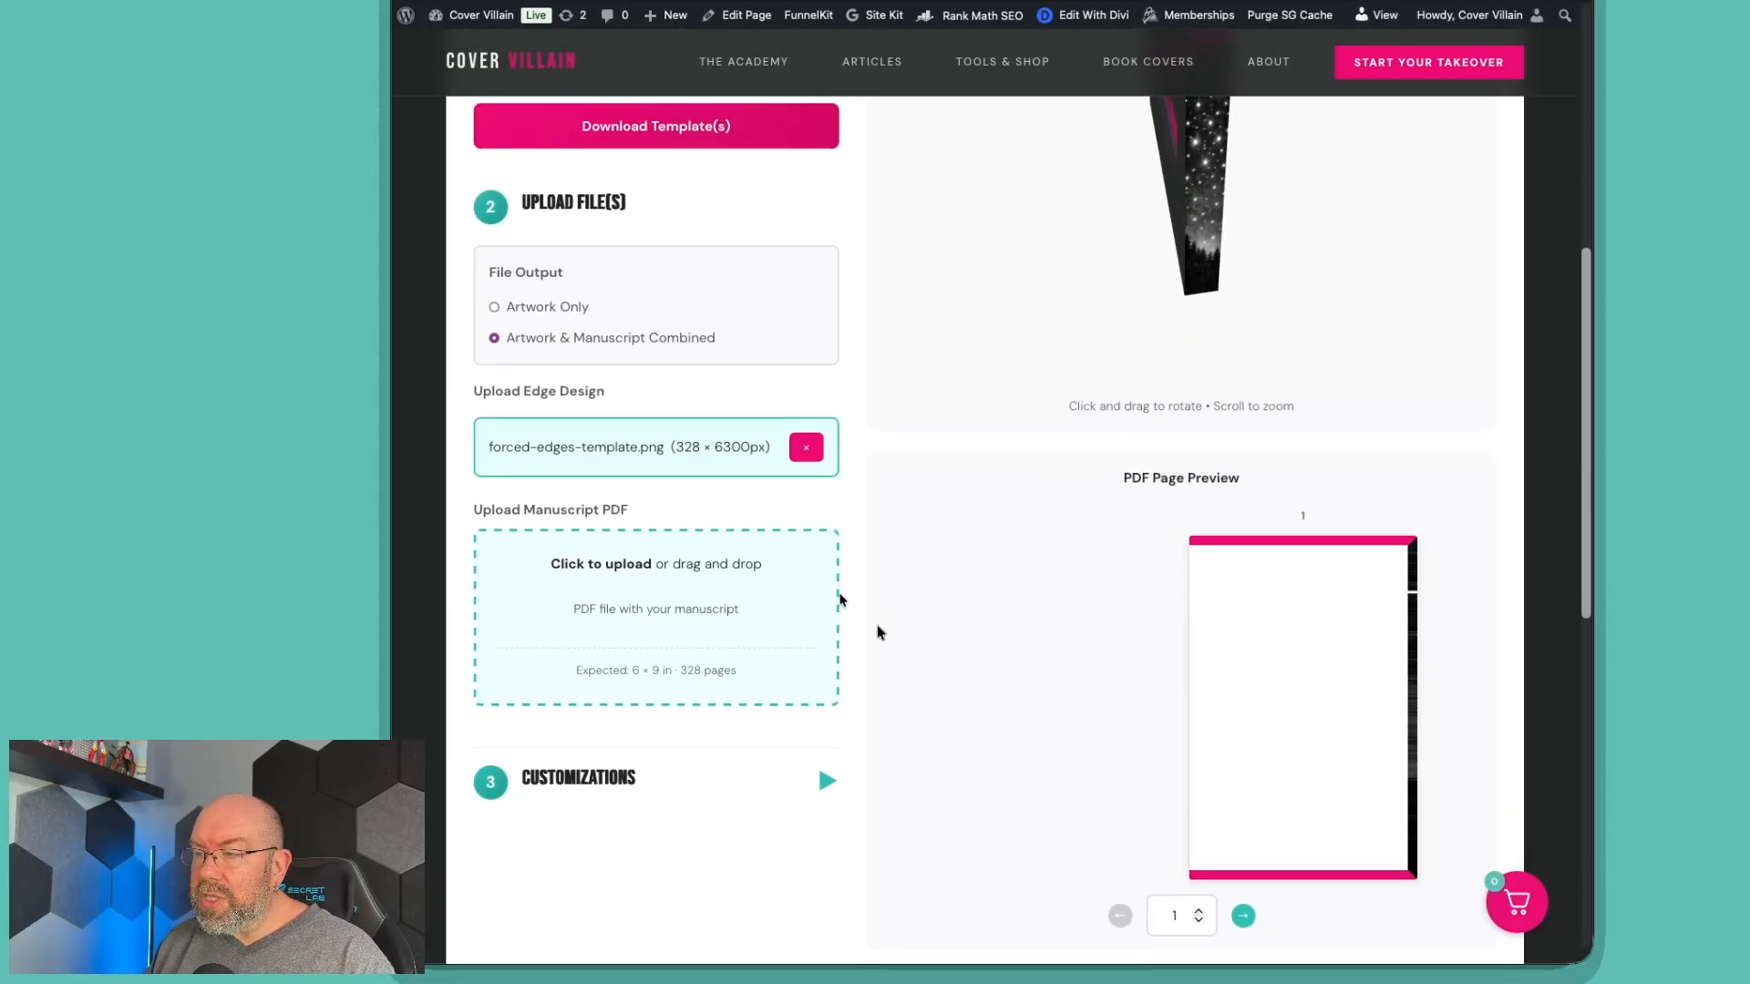
{"action": "left_click", "coordinate": [1243, 903]}
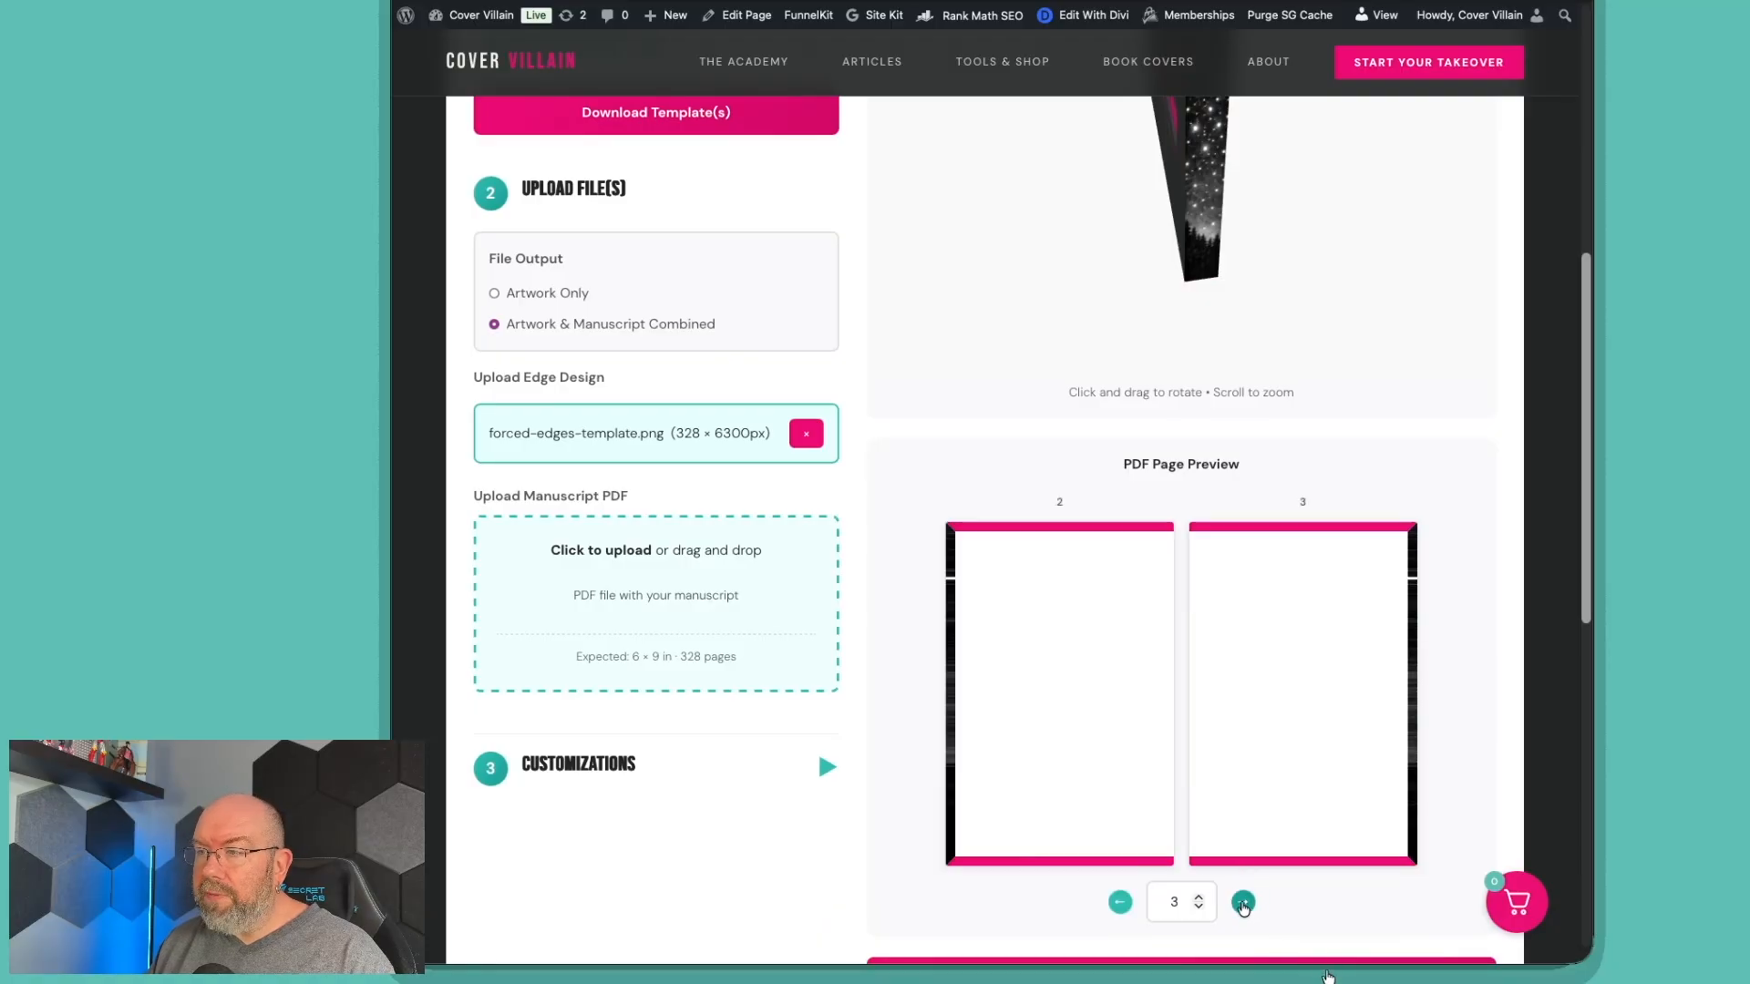
{"action": "left_click", "coordinate": [1243, 902]}
{"action": "left_click", "coordinate": [1243, 902]}
{"action": "left_click", "coordinate": [1243, 902]}
{"action": "left_click", "coordinate": [1243, 902]}
{"action": "left_click", "coordinate": [1243, 902]}
{"action": "left_click", "coordinate": [1243, 903]}
{"action": "left_click", "coordinate": [1243, 902]}
{"action": "left_click", "coordinate": [1243, 902]}
{"action": "left_click", "coordinate": [1243, 902]}
{"action": "left_click", "coordinate": [1243, 902]}
{"action": "left_click", "coordinate": [1243, 902]}
{"action": "left_click", "coordinate": [1243, 903]}
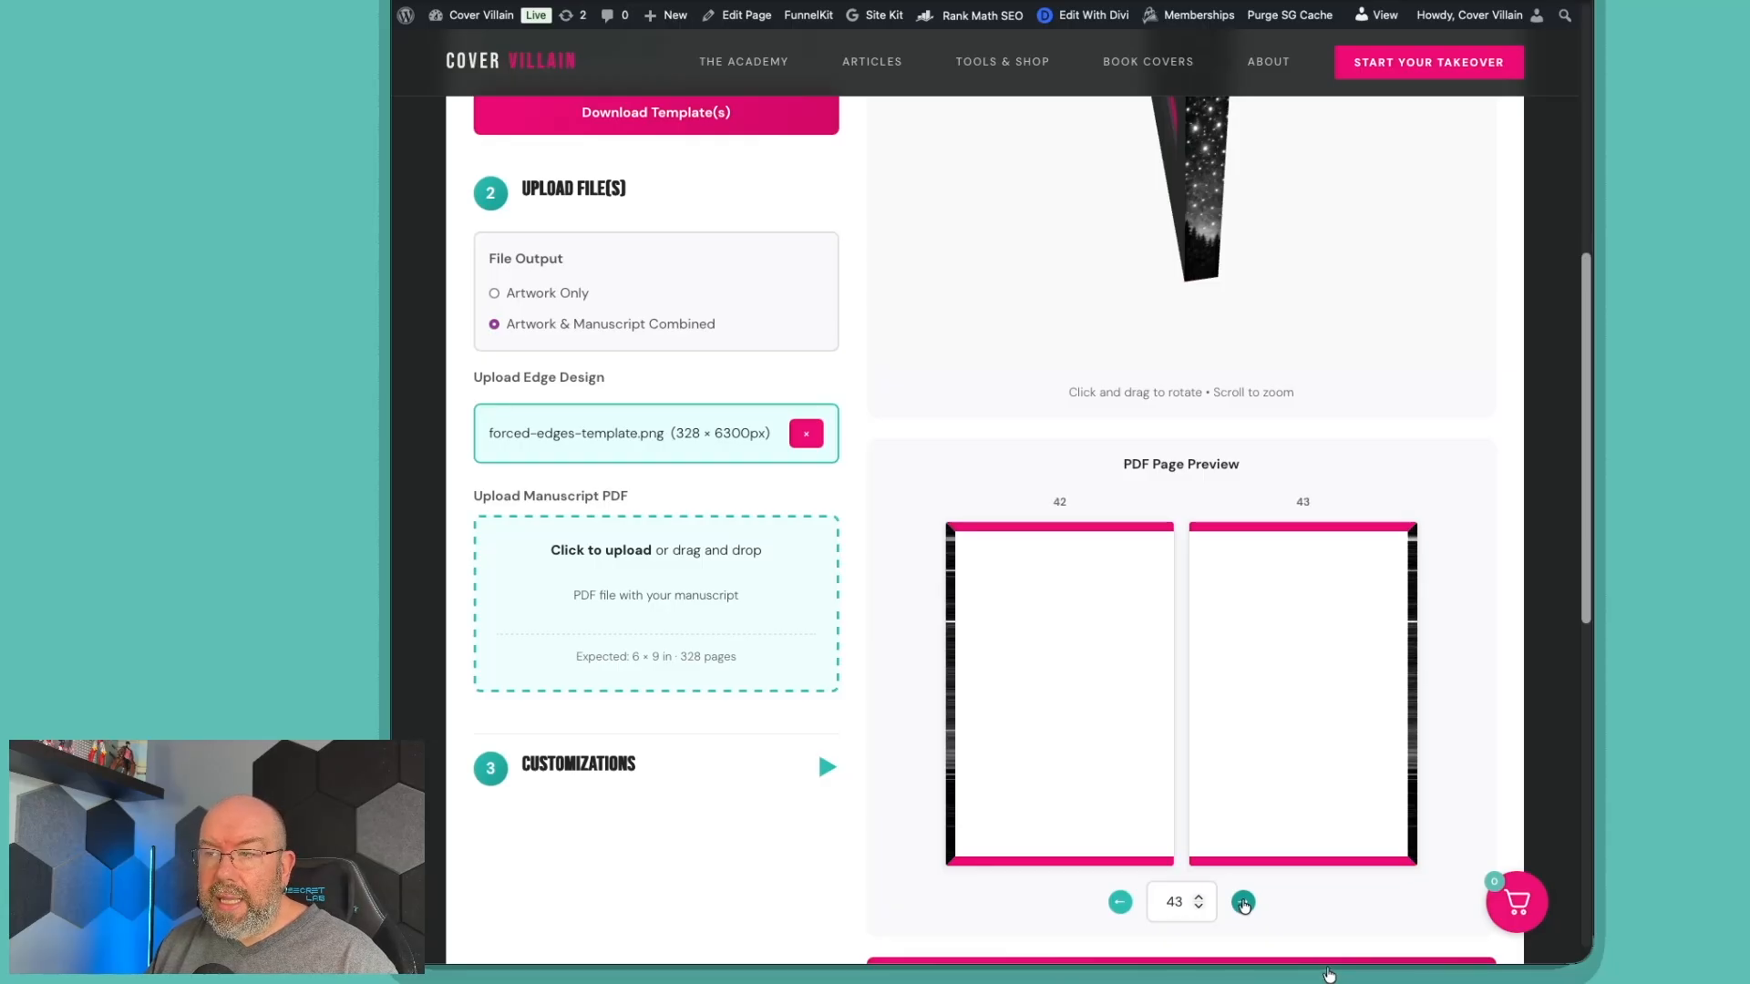
{"action": "left_click", "coordinate": [1243, 902]}
{"action": "left_click", "coordinate": [1243, 902]}
{"action": "left_click", "coordinate": [1243, 902]}
{"action": "left_click", "coordinate": [1243, 902]}
{"action": "left_click", "coordinate": [1243, 902]}
{"action": "left_click", "coordinate": [1243, 902]}
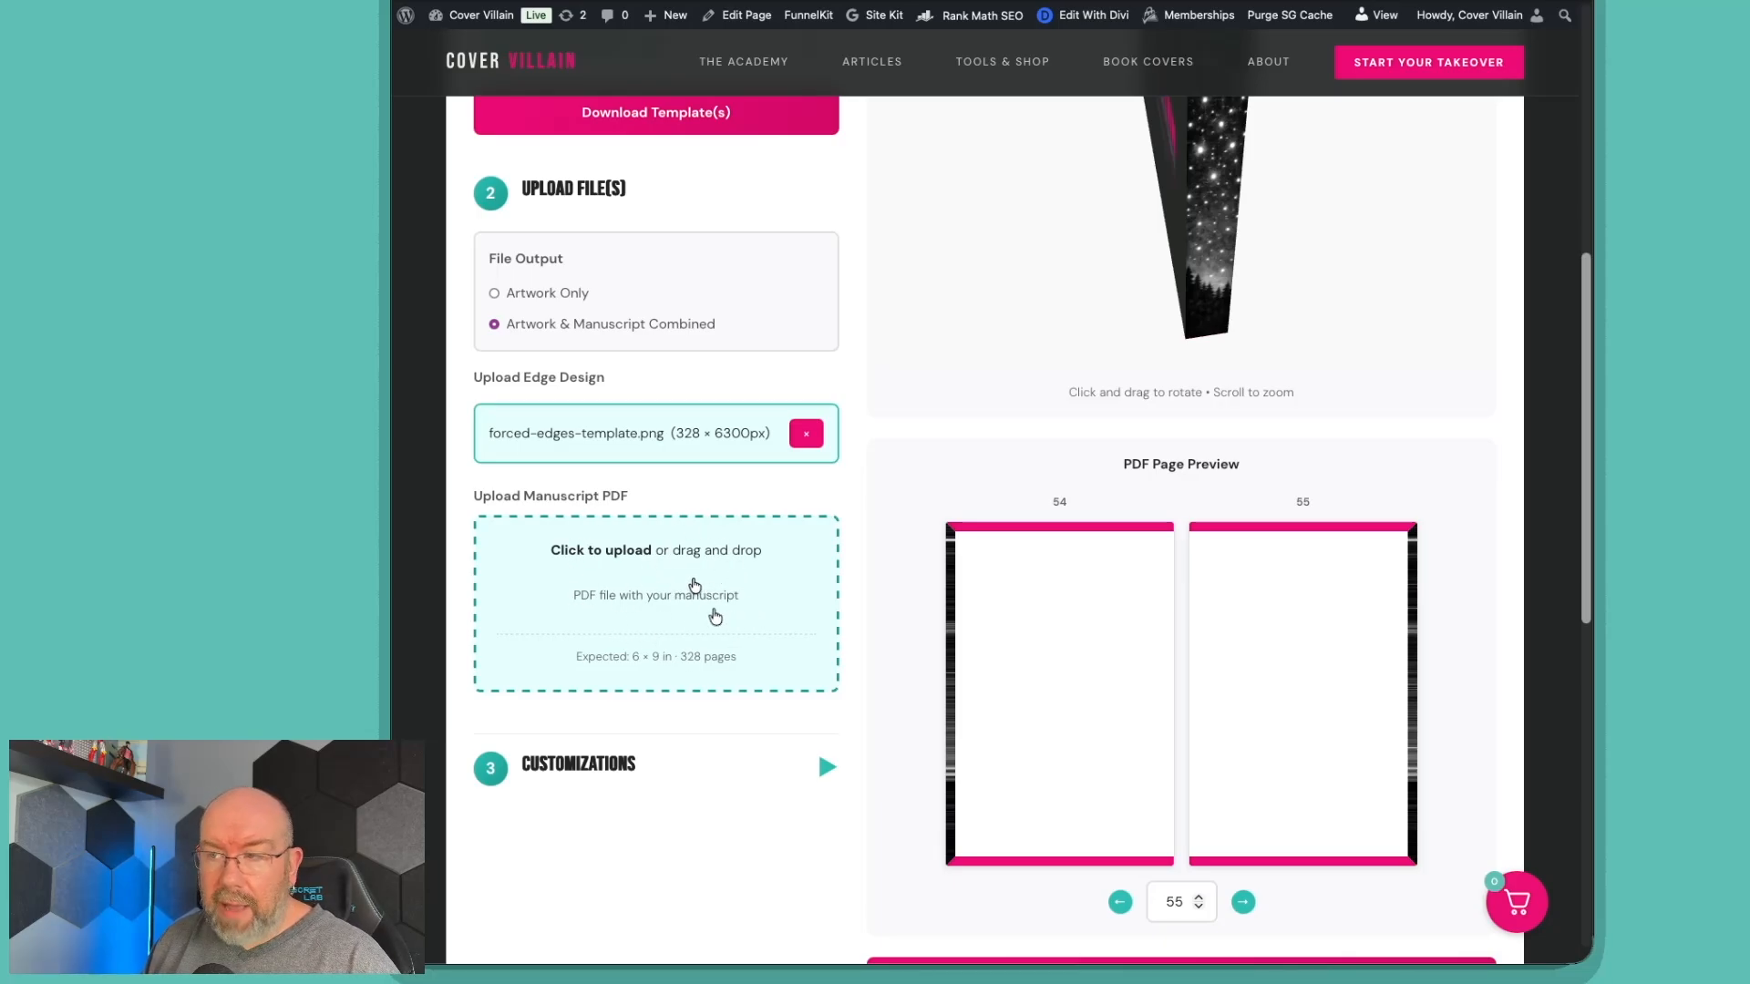
Upload One-Reason-to-Stay-Print.pdf from the Demo folder as the manuscript PDF.
{"action": "left_click", "coordinate": [714, 618]}
{"action": "left_click", "coordinate": [1003, 354]}
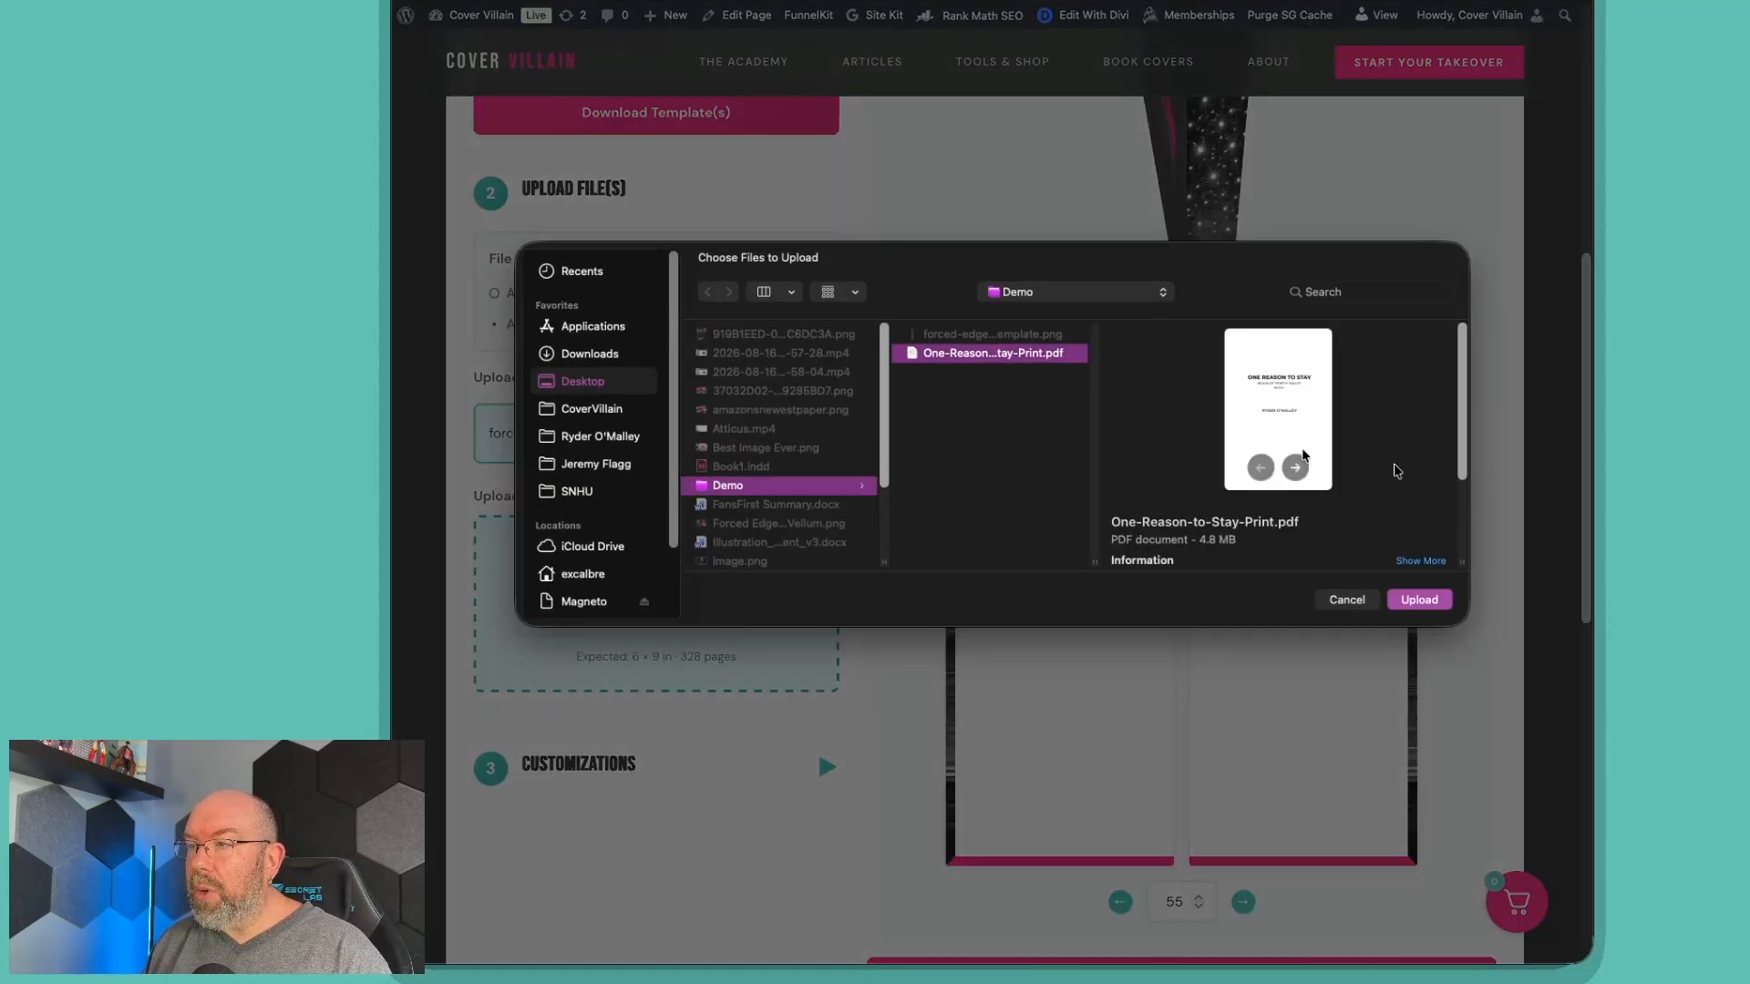
{"action": "left_click", "coordinate": [1445, 606]}
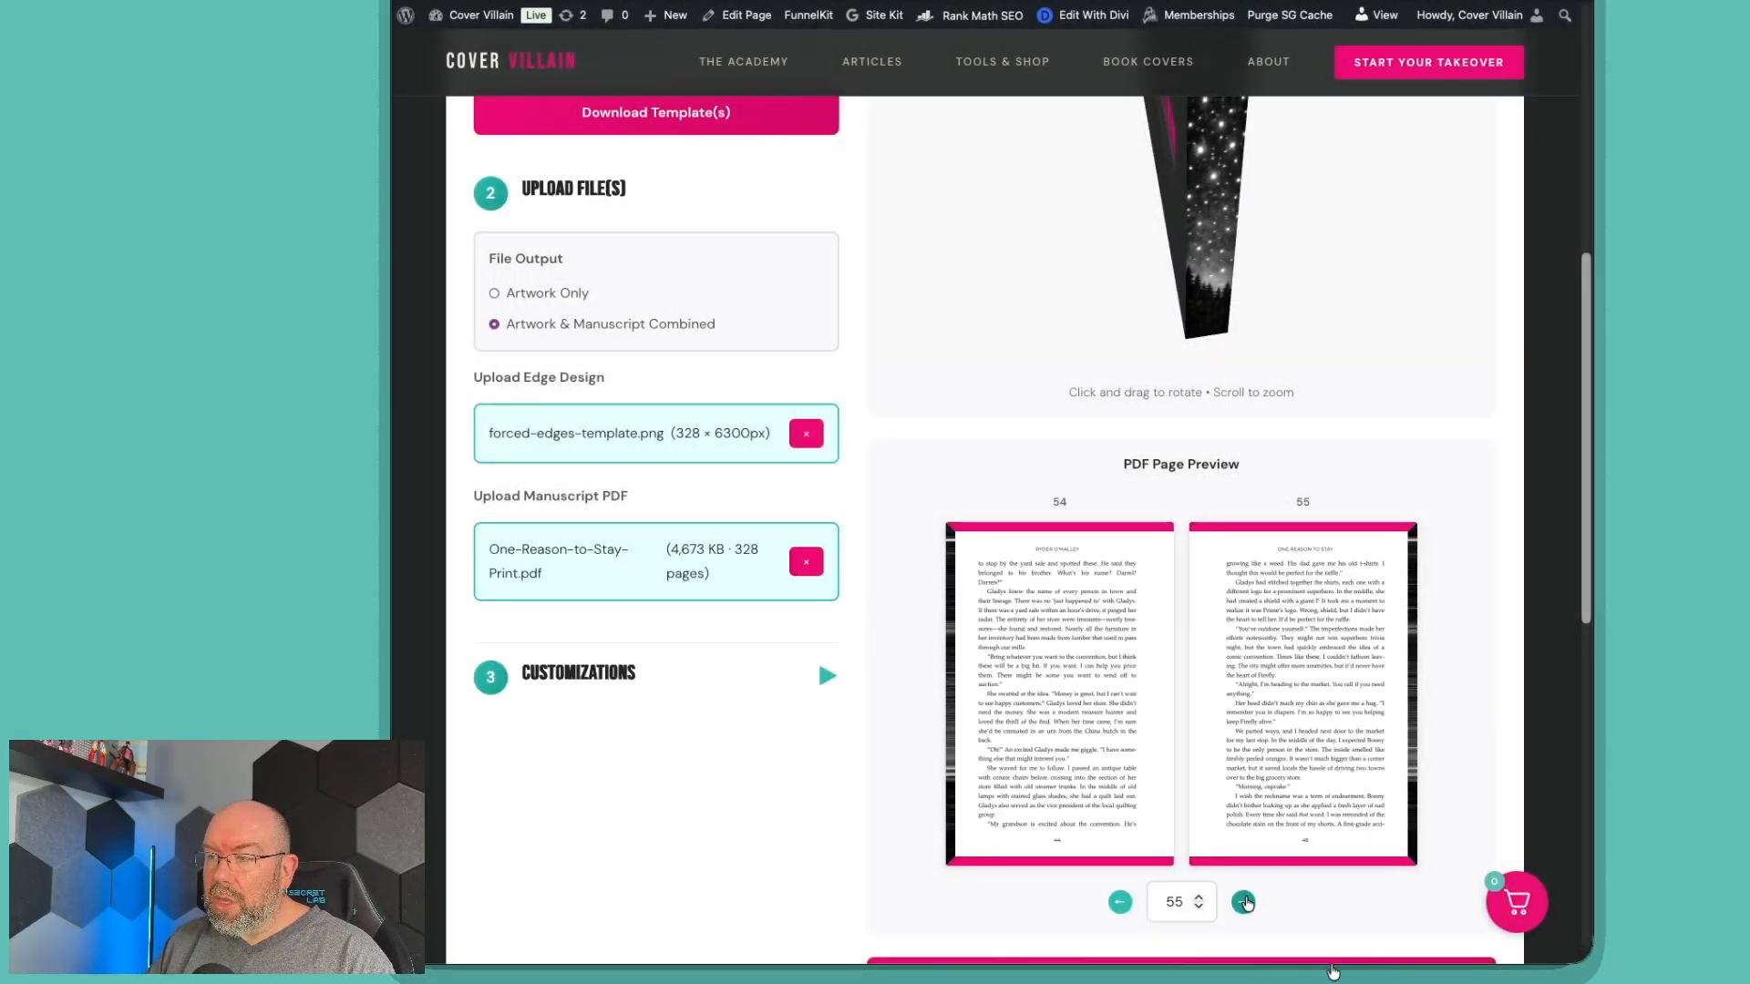
Page forward through the PDF page preview to pages 66 and 67 to examine the manuscript with its edge artwork.
{"action": "left_click", "coordinate": [1243, 902]}
{"action": "left_click", "coordinate": [1243, 902]}
{"action": "left_click", "coordinate": [1243, 902]}
{"action": "left_click", "coordinate": [1243, 903]}
{"action": "left_click", "coordinate": [1243, 902]}
{"action": "left_click", "coordinate": [1243, 902]}
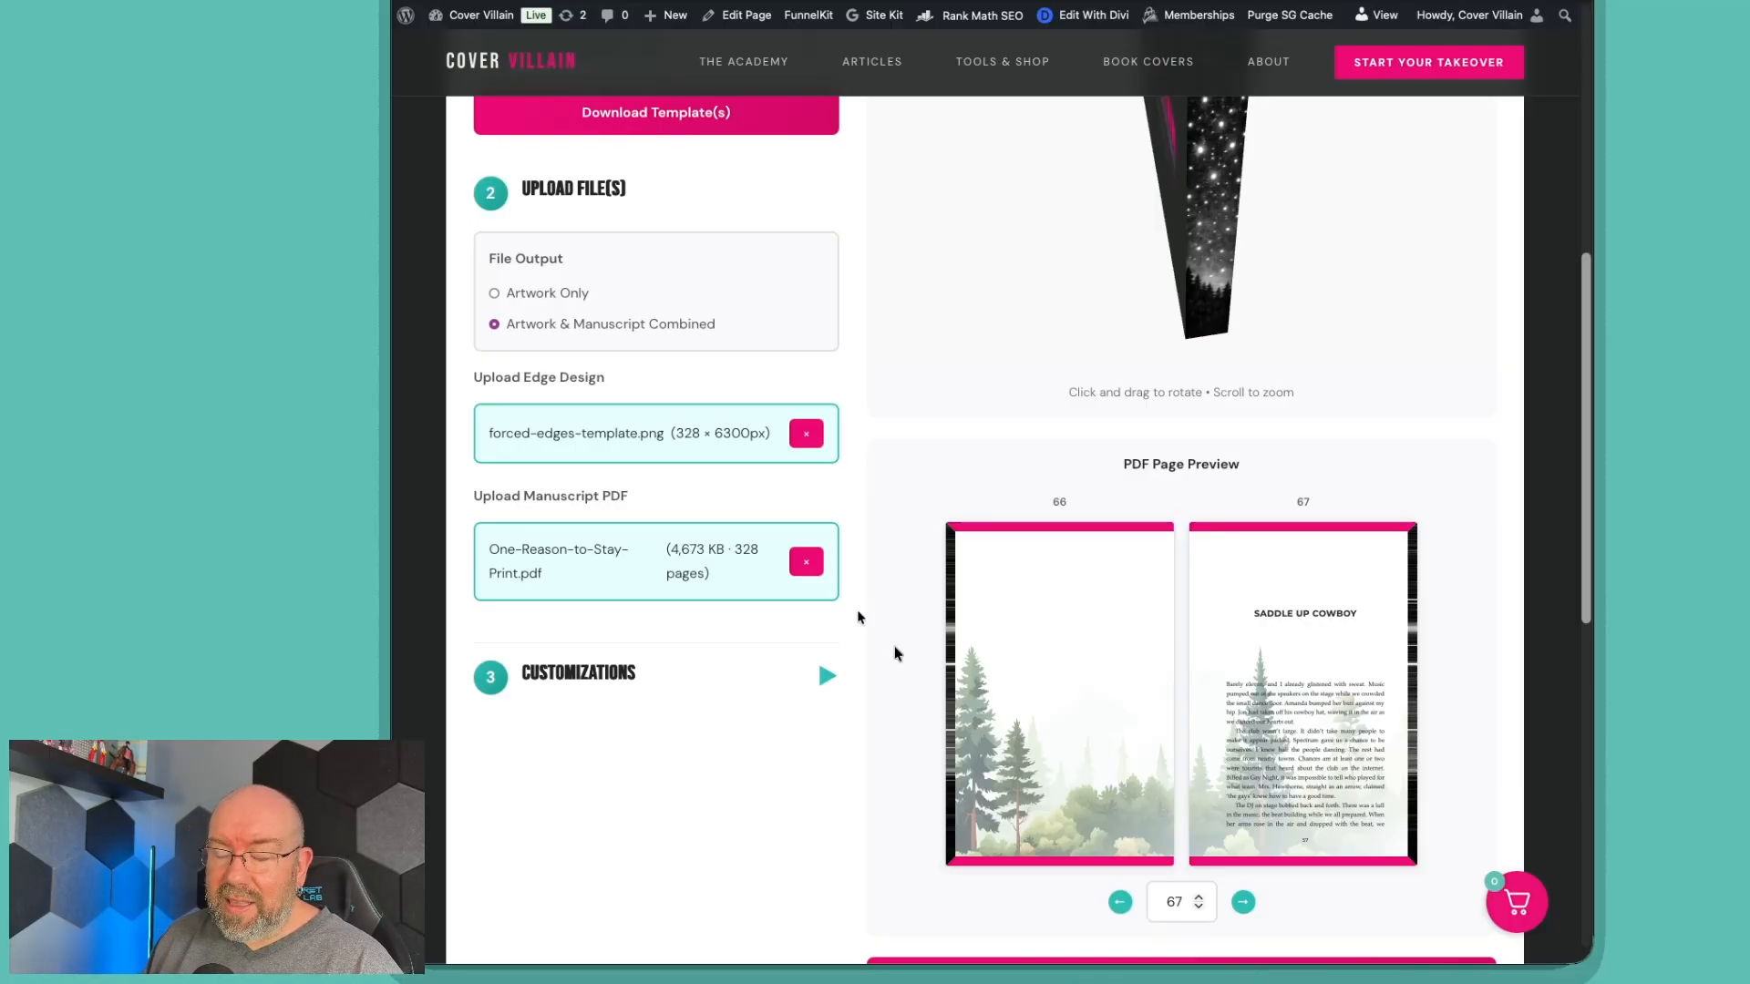
Expand the customizations, set the binding to Hardback and rotate the 3D book preview to show its cover boards and edges.
{"action": "left_click", "coordinate": [828, 676]}
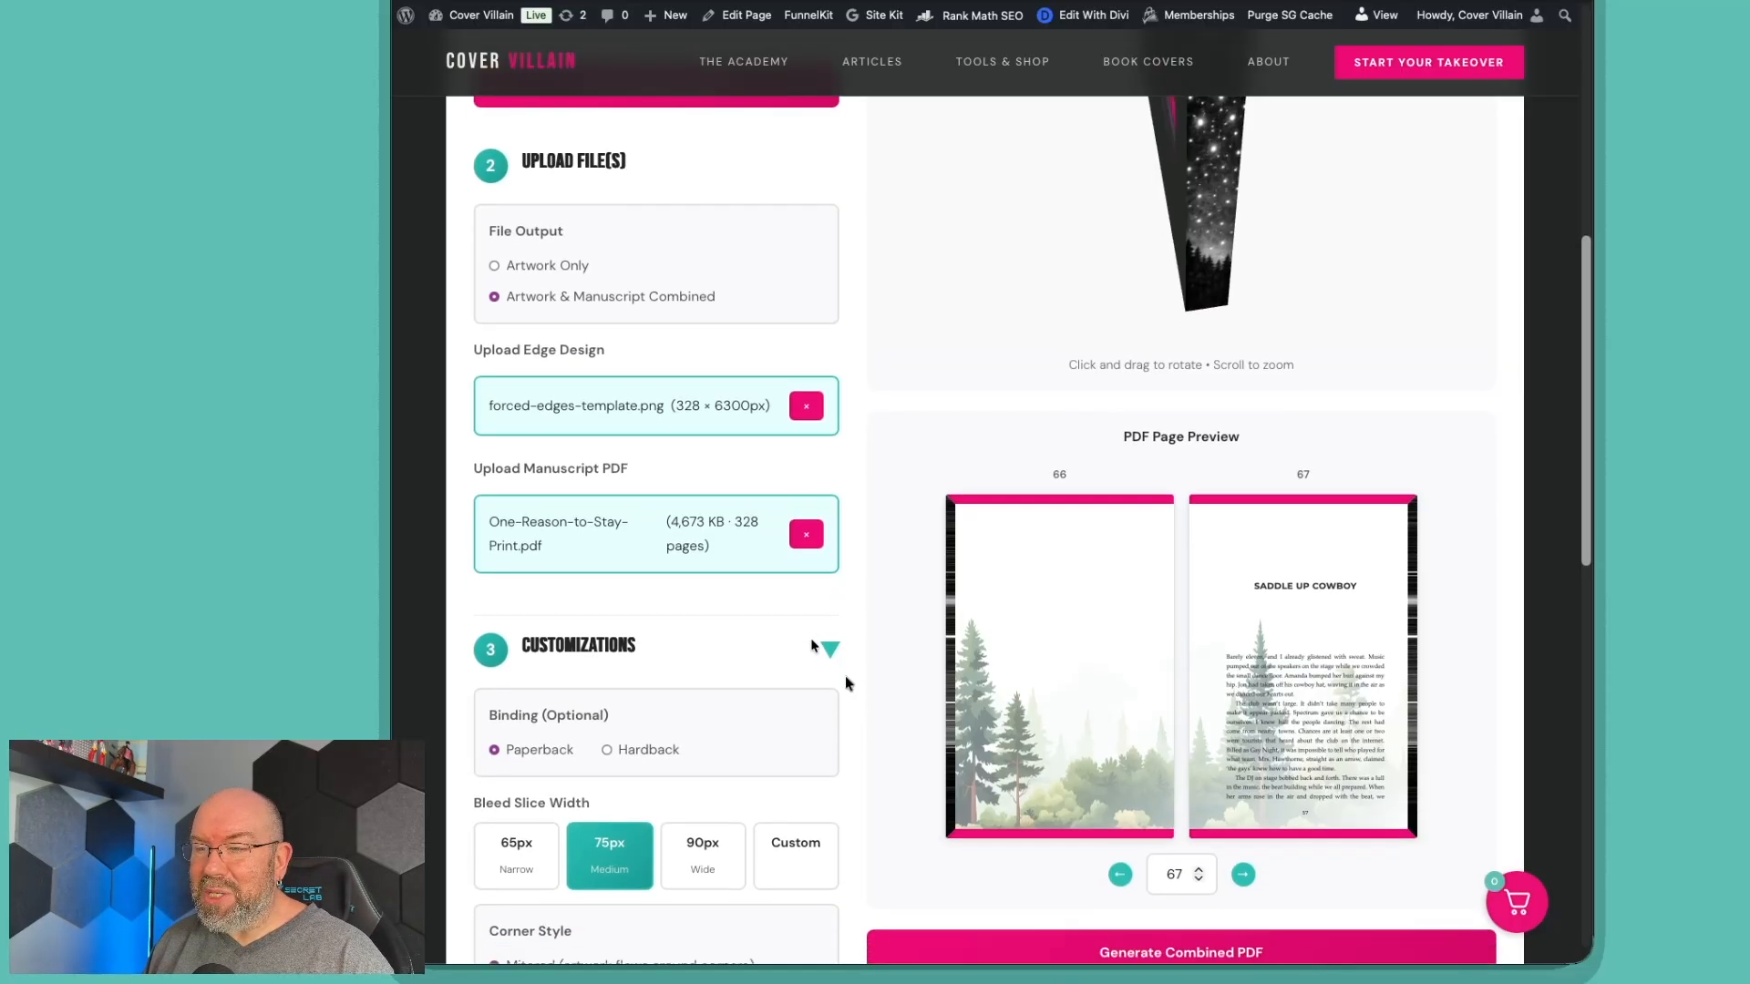
{"action": "left_click", "coordinate": [636, 768]}
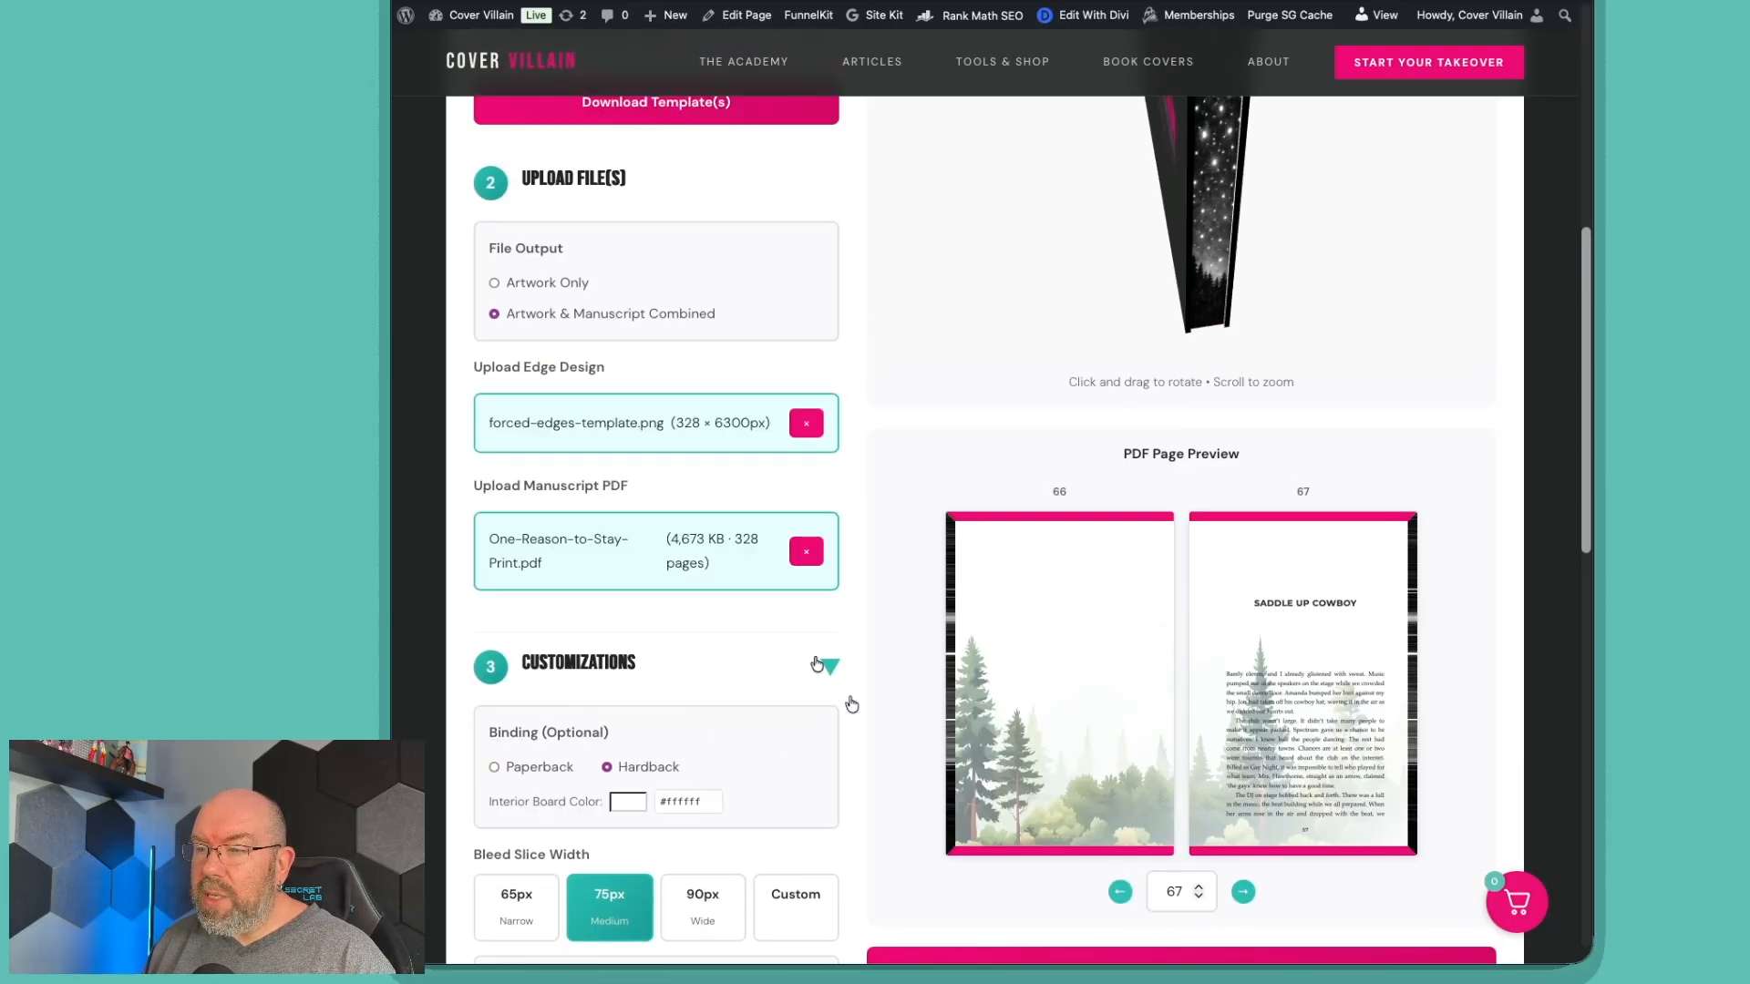
{"action": "scroll", "coordinate": [848, 702], "scroll_direction": "up", "scroll_amount": 2}
{"action": "left_click_drag", "start_coordinate": [1203, 328], "coordinate": [978, 483]}
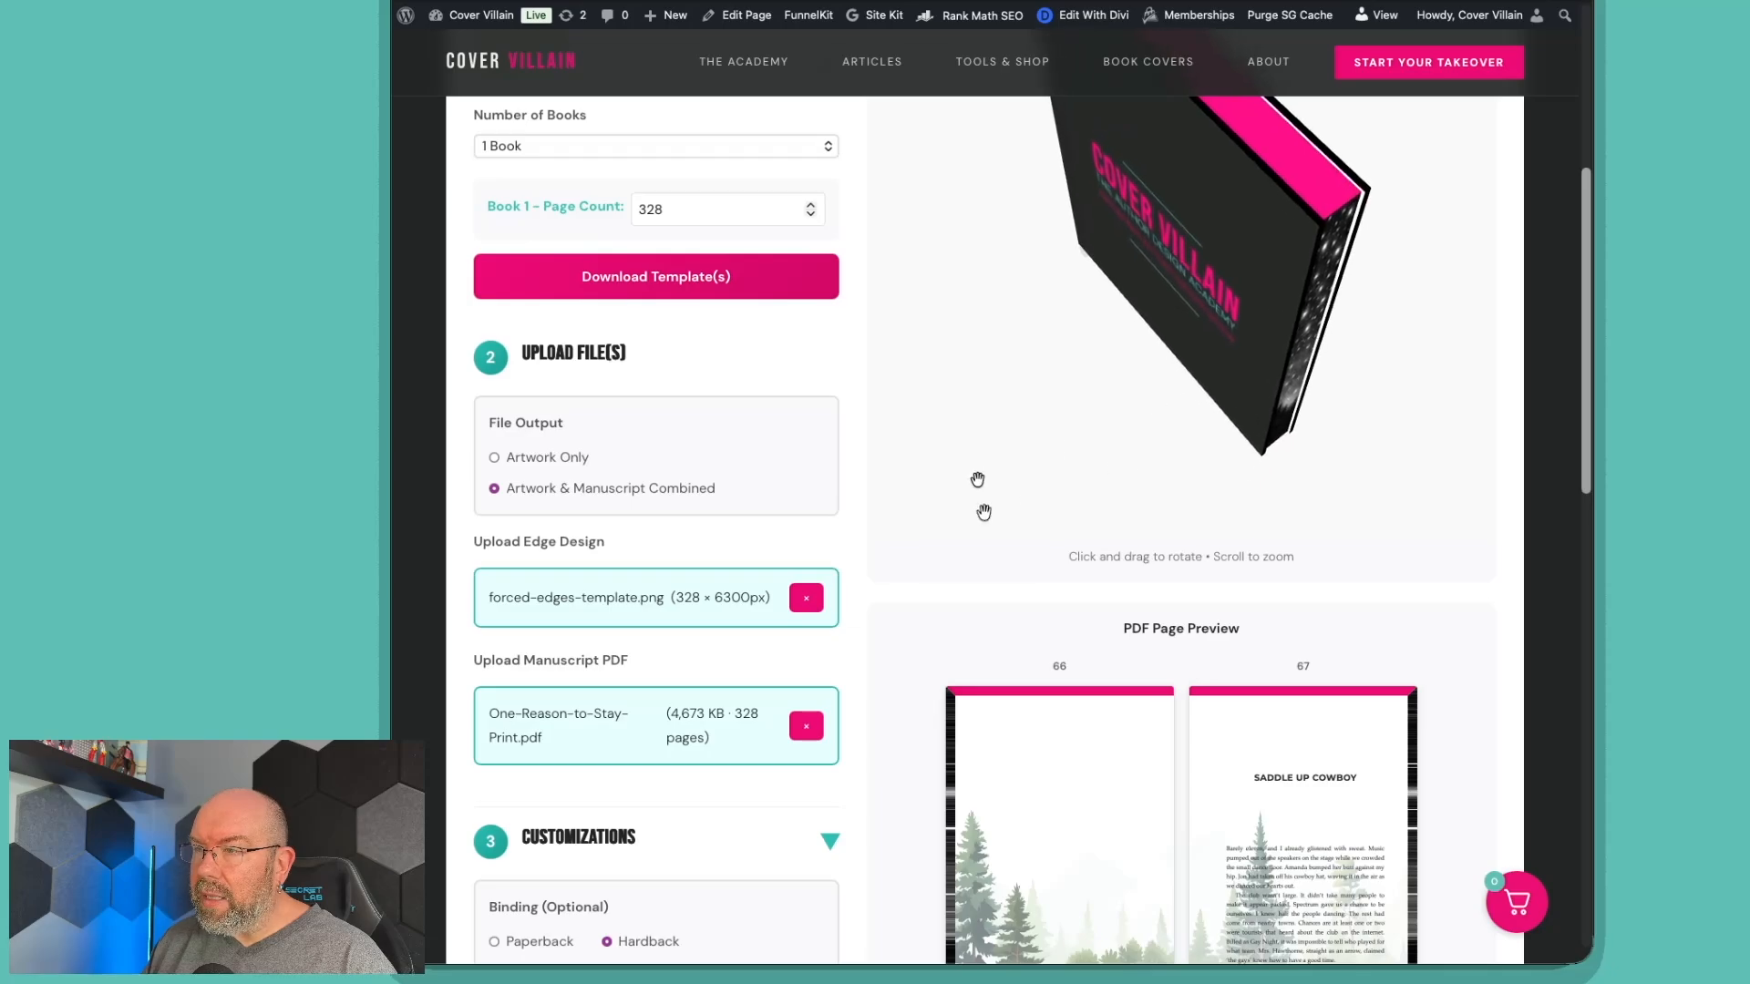
Set the hardback's interior board color to magenta (#ff40ff) and rotate the 3D book preview to check it.
{"action": "scroll", "coordinate": [629, 613], "scroll_direction": "down", "scroll_amount": 4}
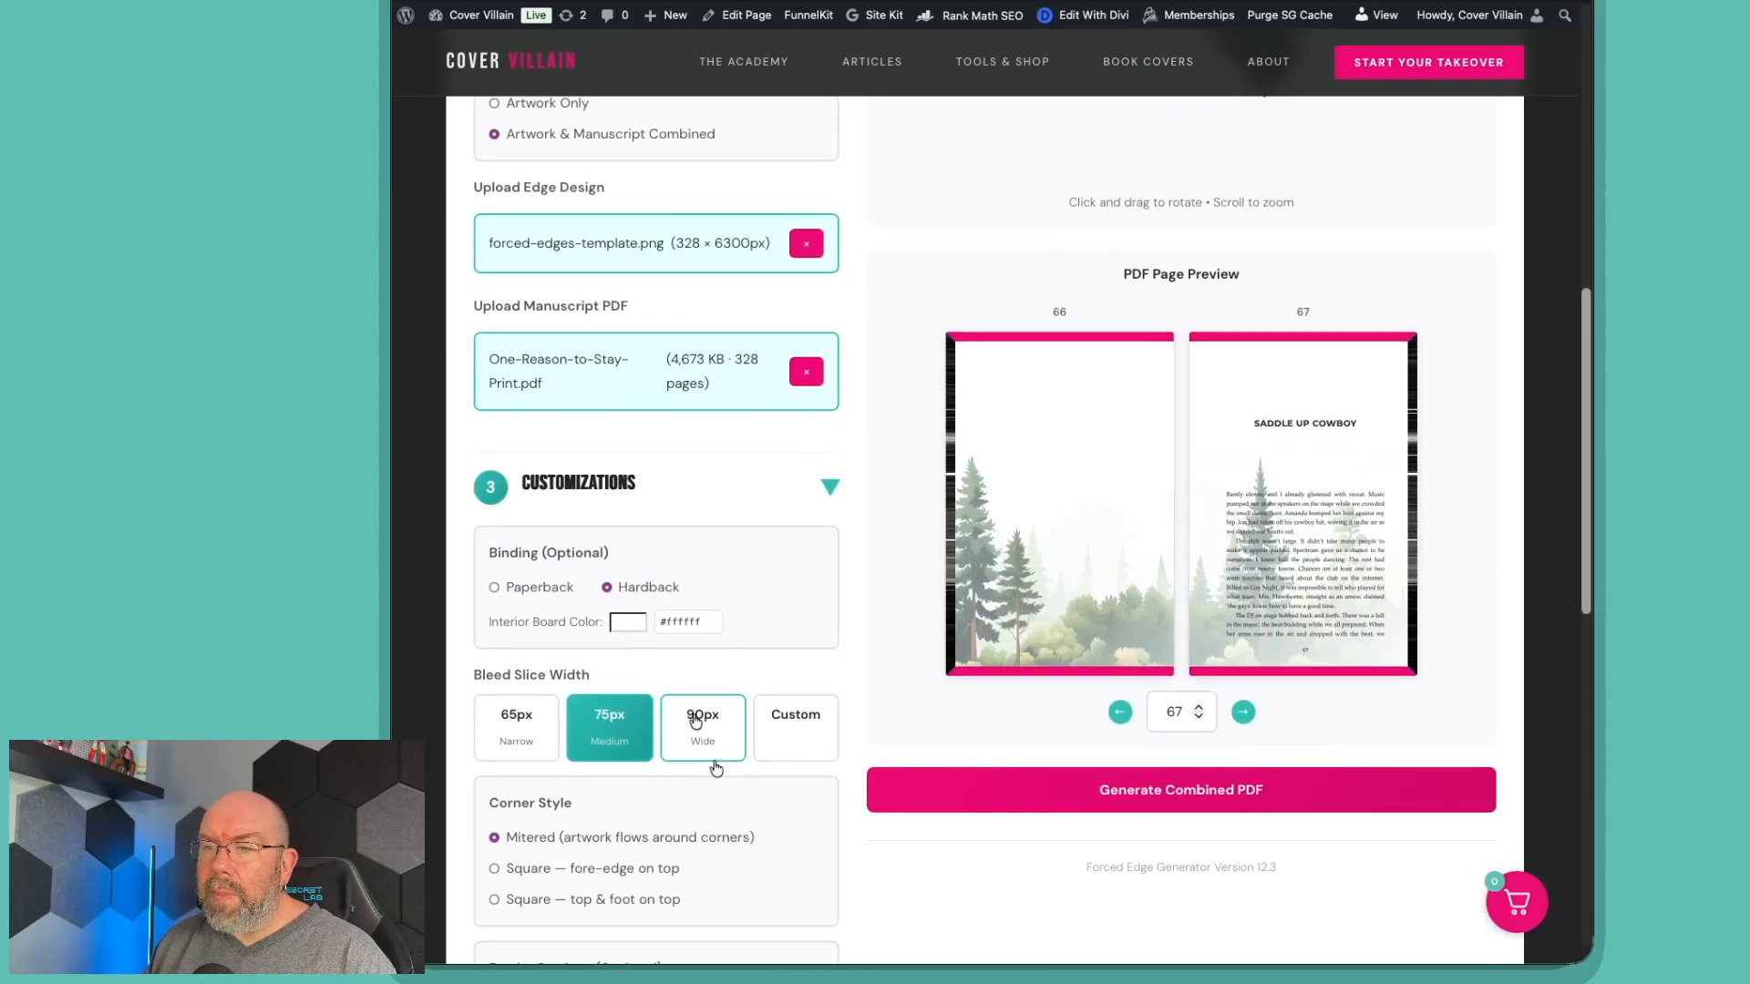
{"action": "scroll", "coordinate": [711, 766], "scroll_direction": "up", "scroll_amount": 2}
{"action": "left_click", "coordinate": [627, 729]}
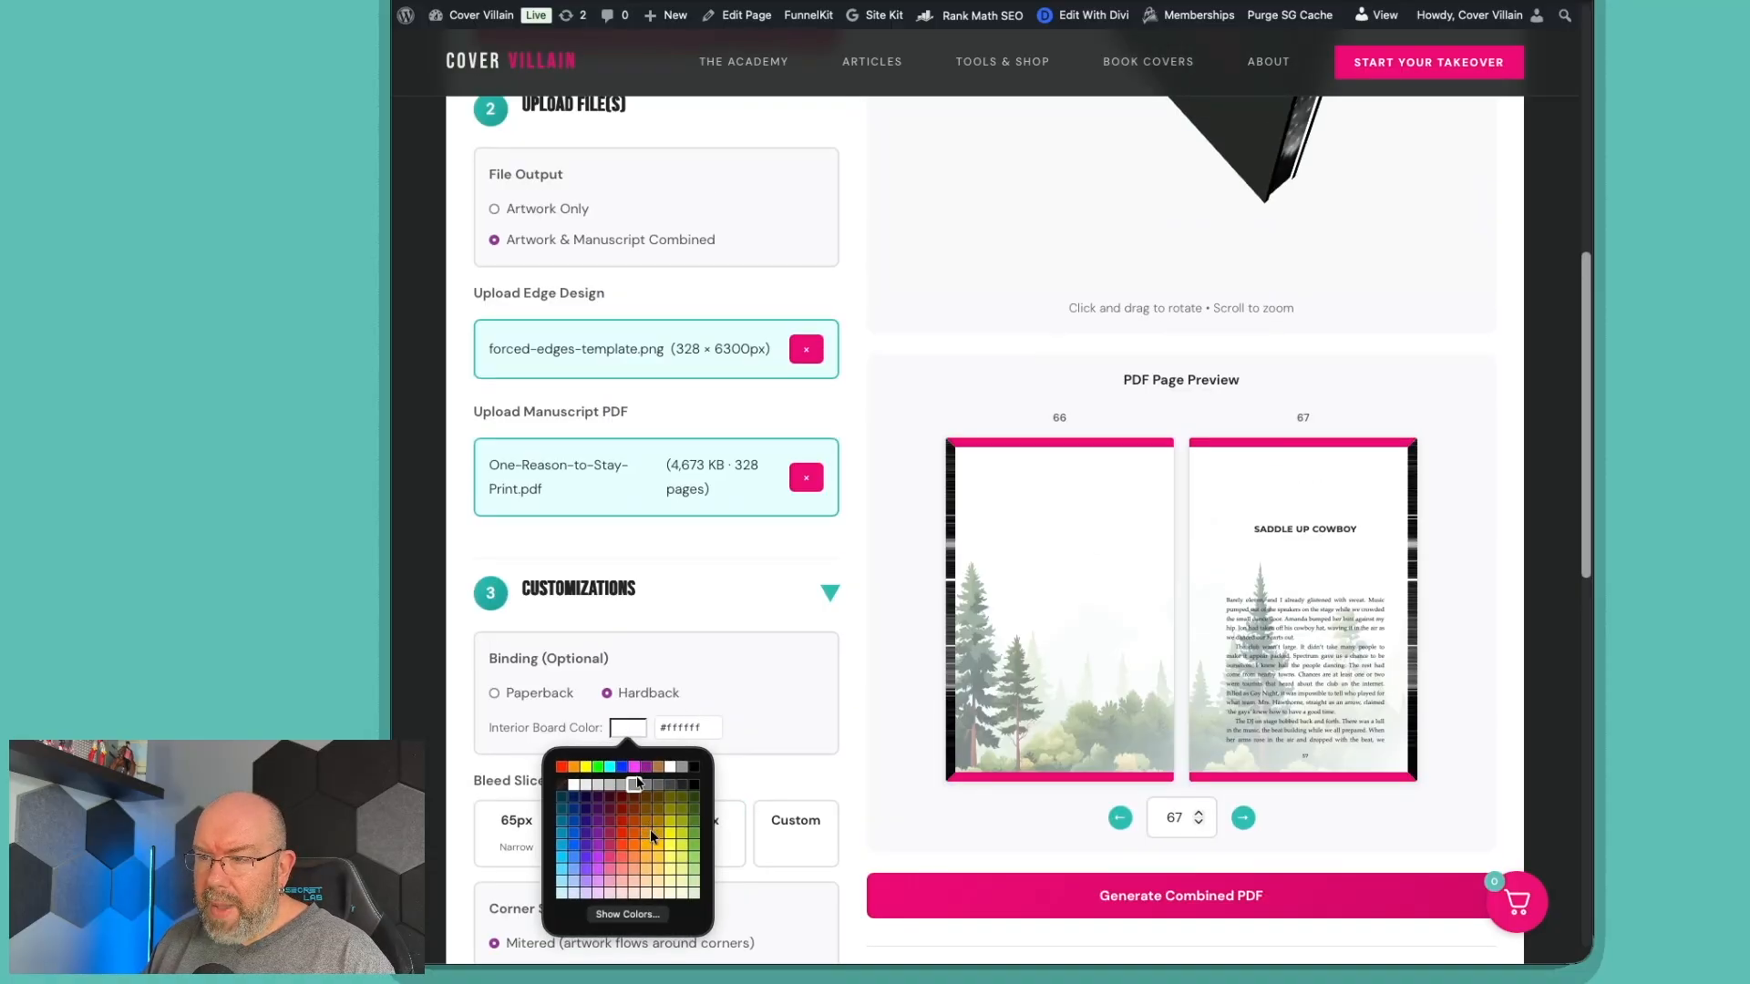
{"action": "left_click", "coordinate": [634, 768]}
{"action": "scroll", "coordinate": [1268, 347], "scroll_direction": "up", "scroll_amount": 2}
{"action": "left_click_drag", "start_coordinate": [1269, 348], "coordinate": [1360, 15]}
{"action": "mouse_move", "coordinate": [1360, 15]}
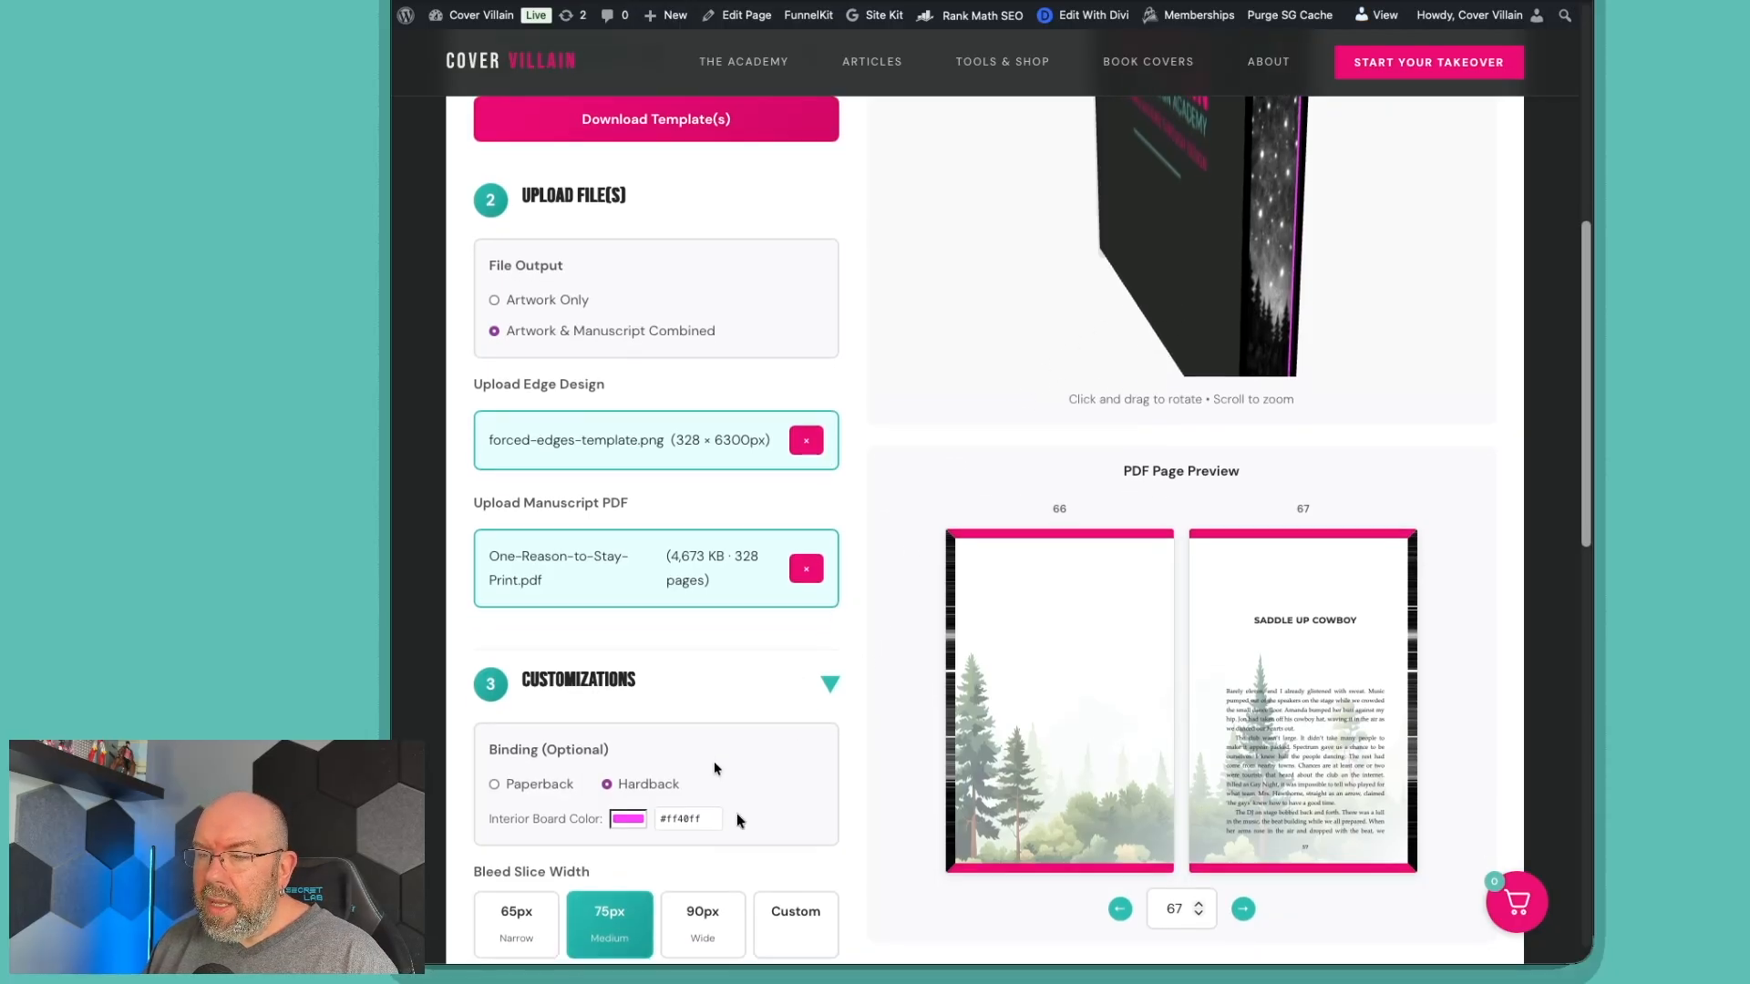
Compare the 65px and 90px bleed slice widths, settle on 90px and check pages 68 and 69 in the page preview.
{"action": "scroll", "coordinate": [715, 765], "scroll_direction": "down", "scroll_amount": 2}
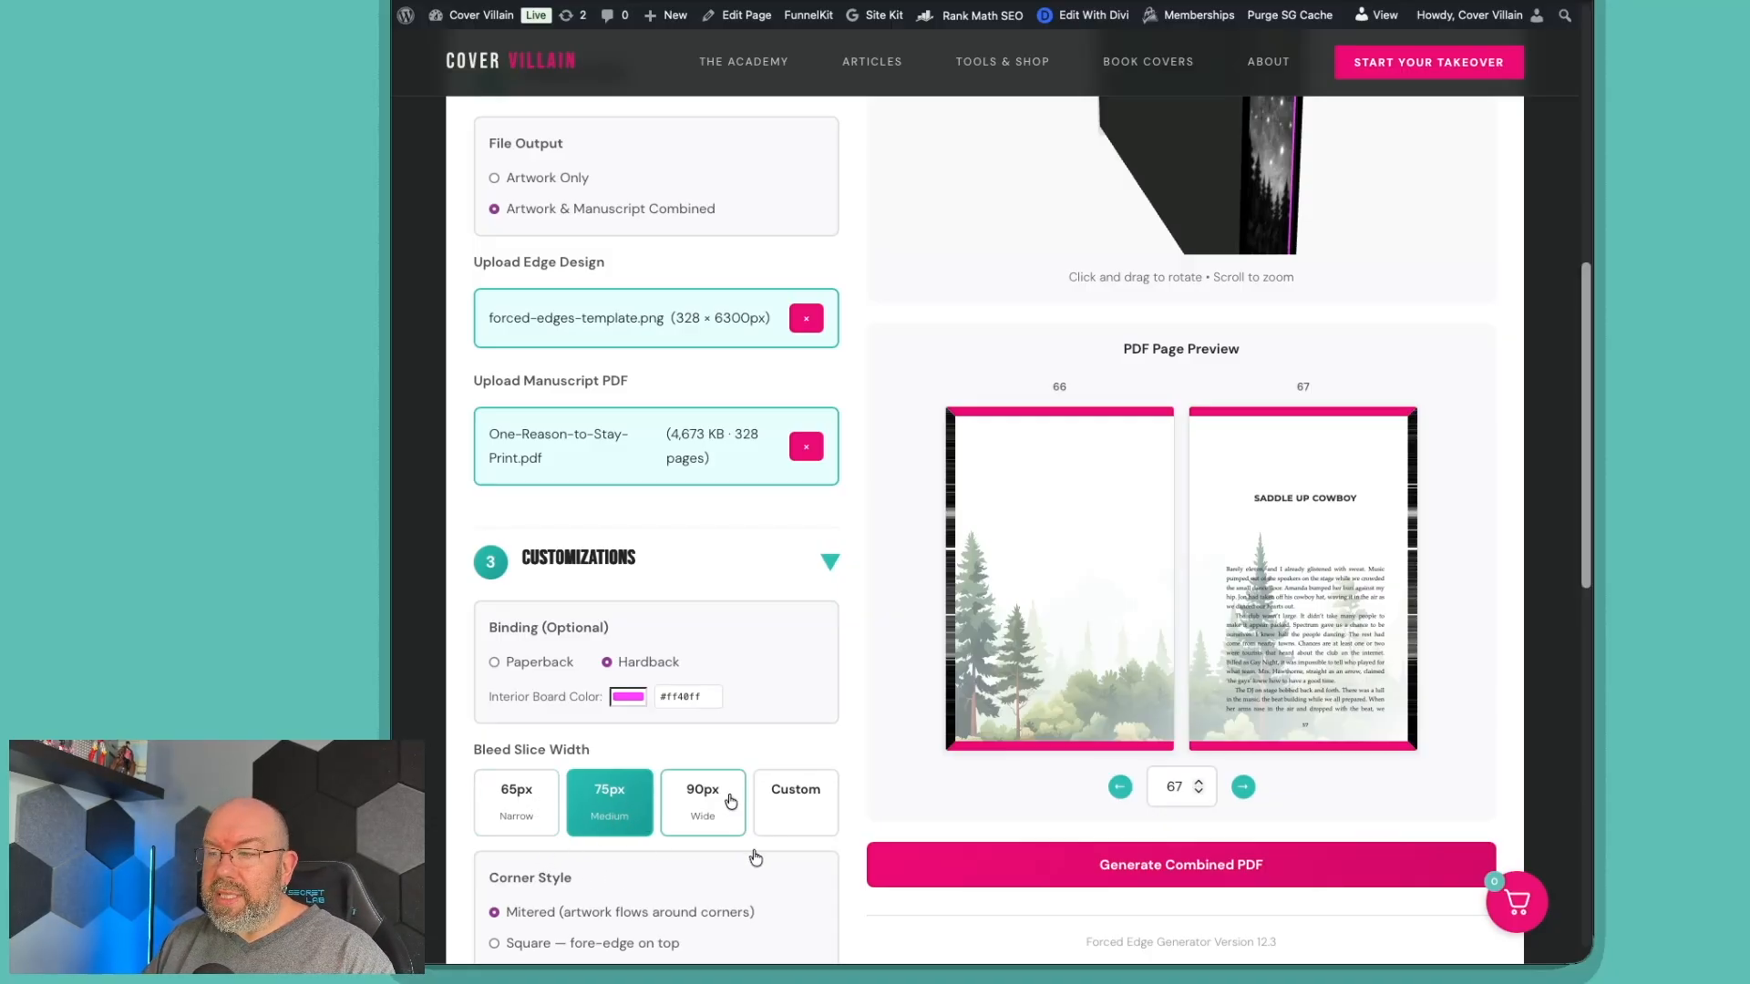
{"action": "left_click", "coordinate": [537, 809]}
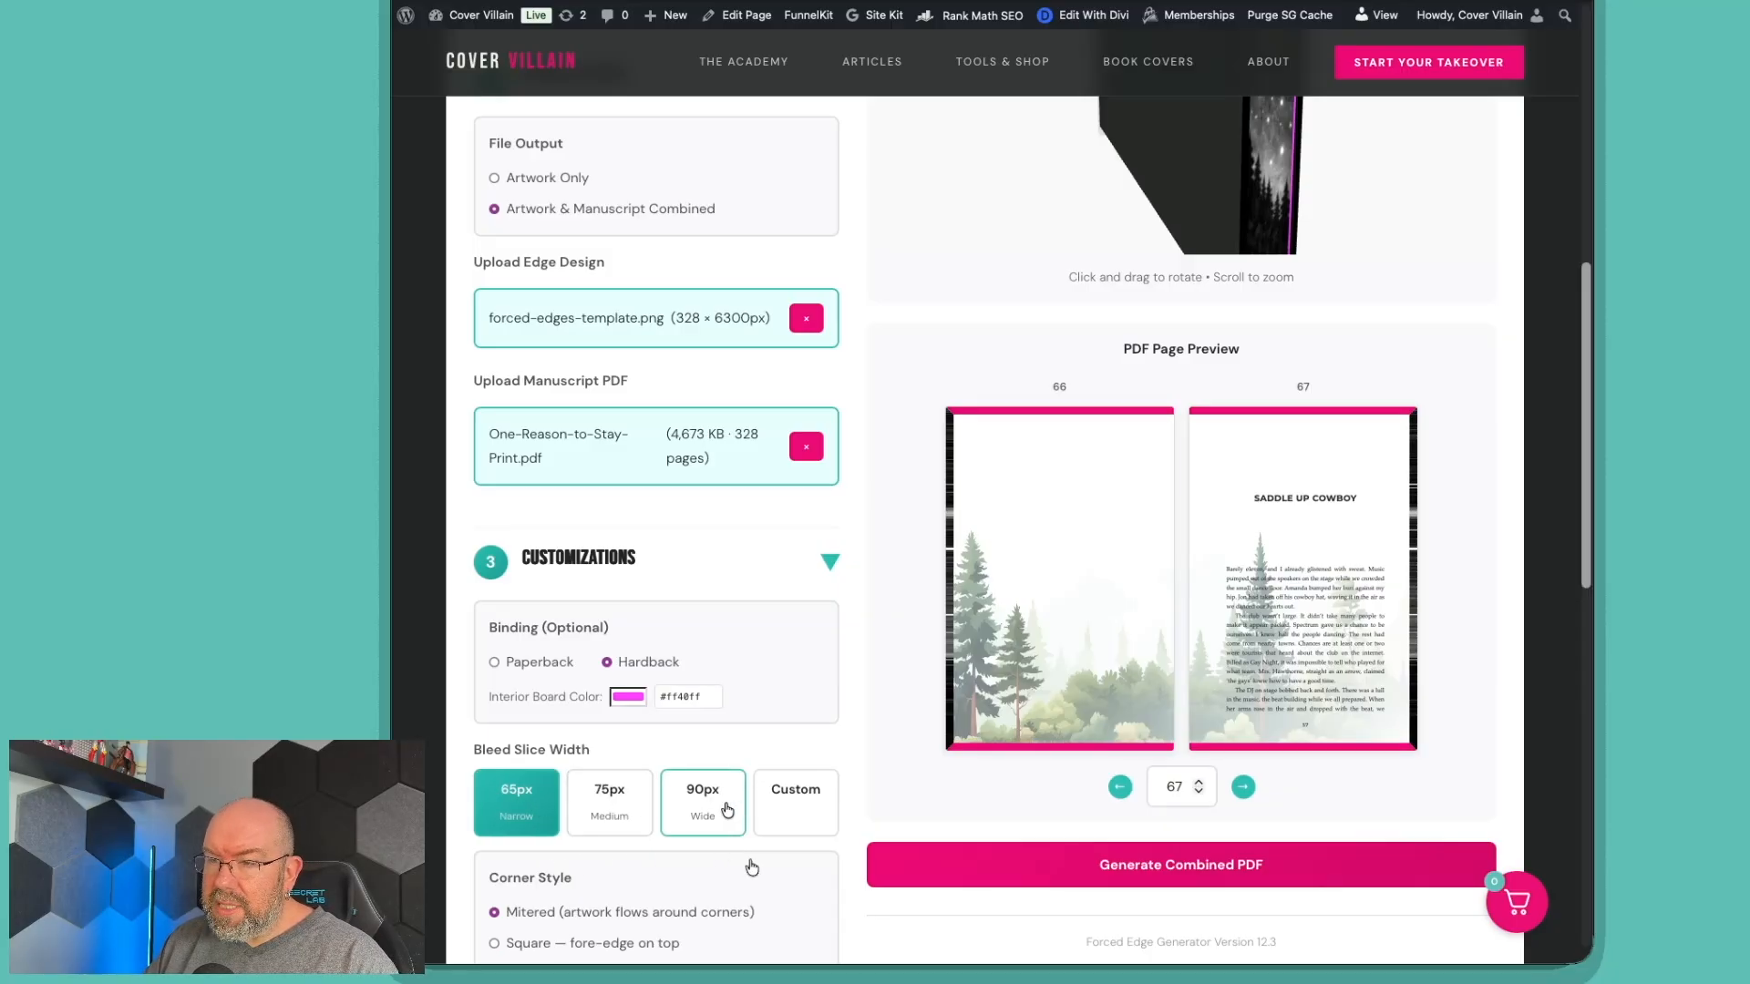
{"action": "left_click", "coordinate": [727, 809]}
{"action": "left_click", "coordinate": [528, 806]}
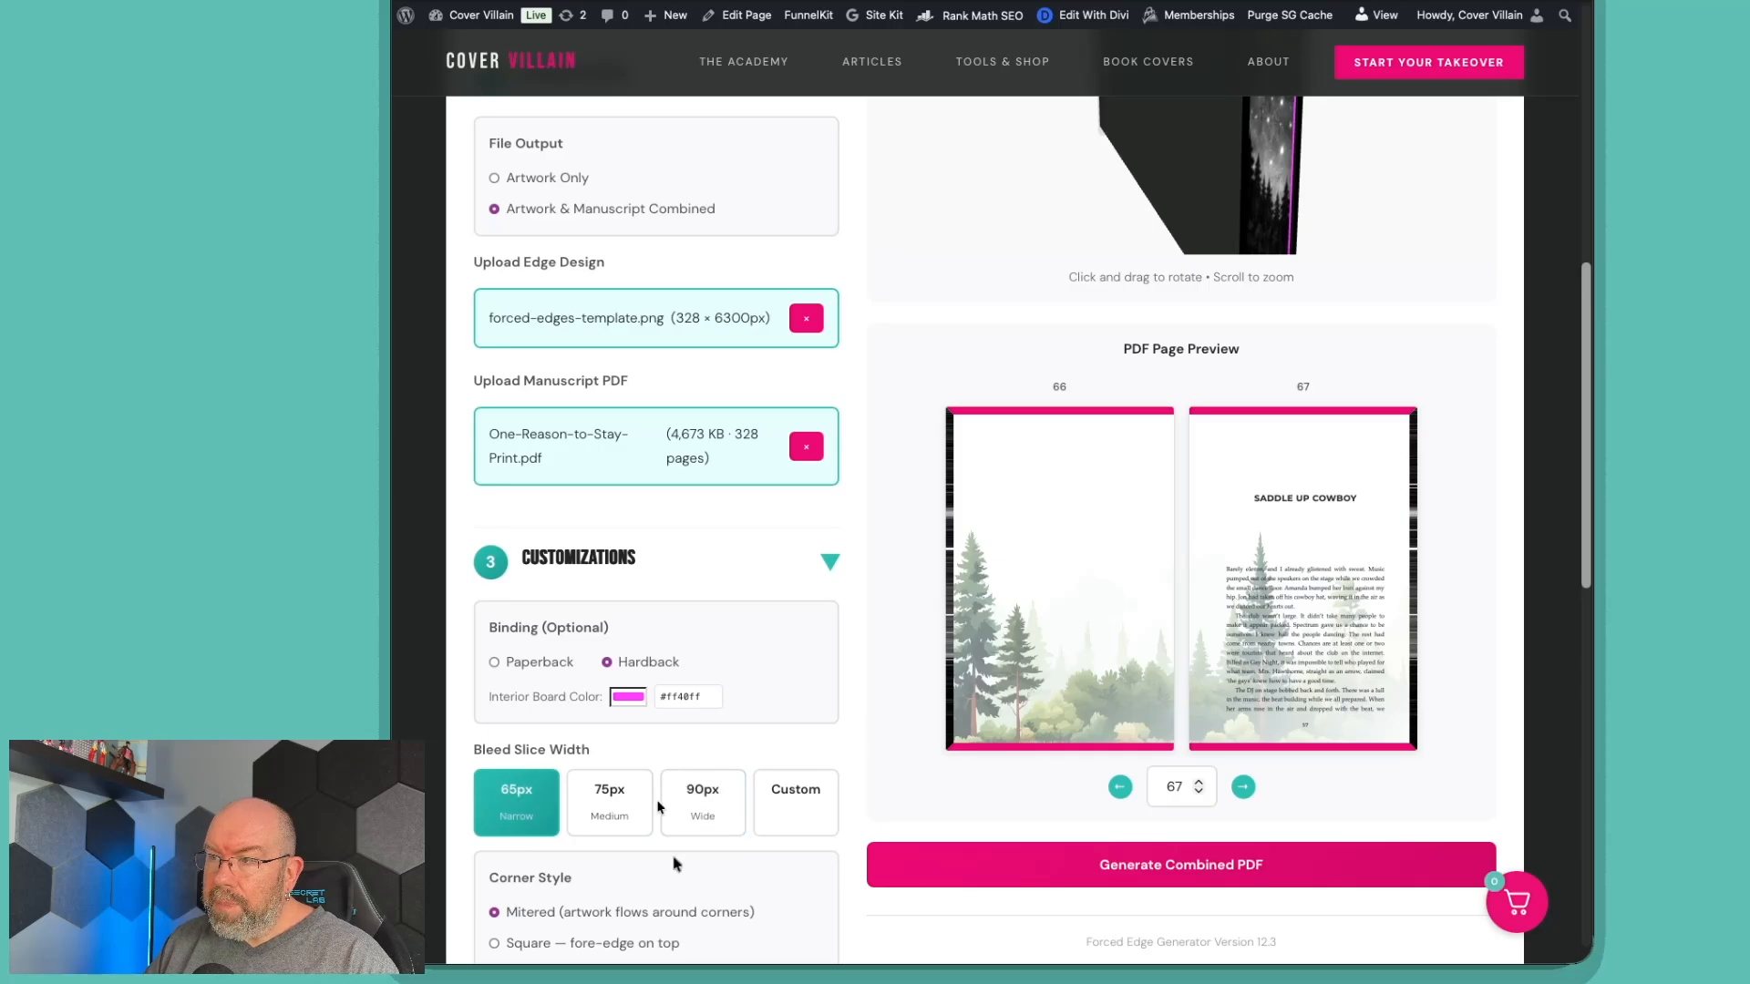
{"action": "left_click", "coordinate": [688, 804]}
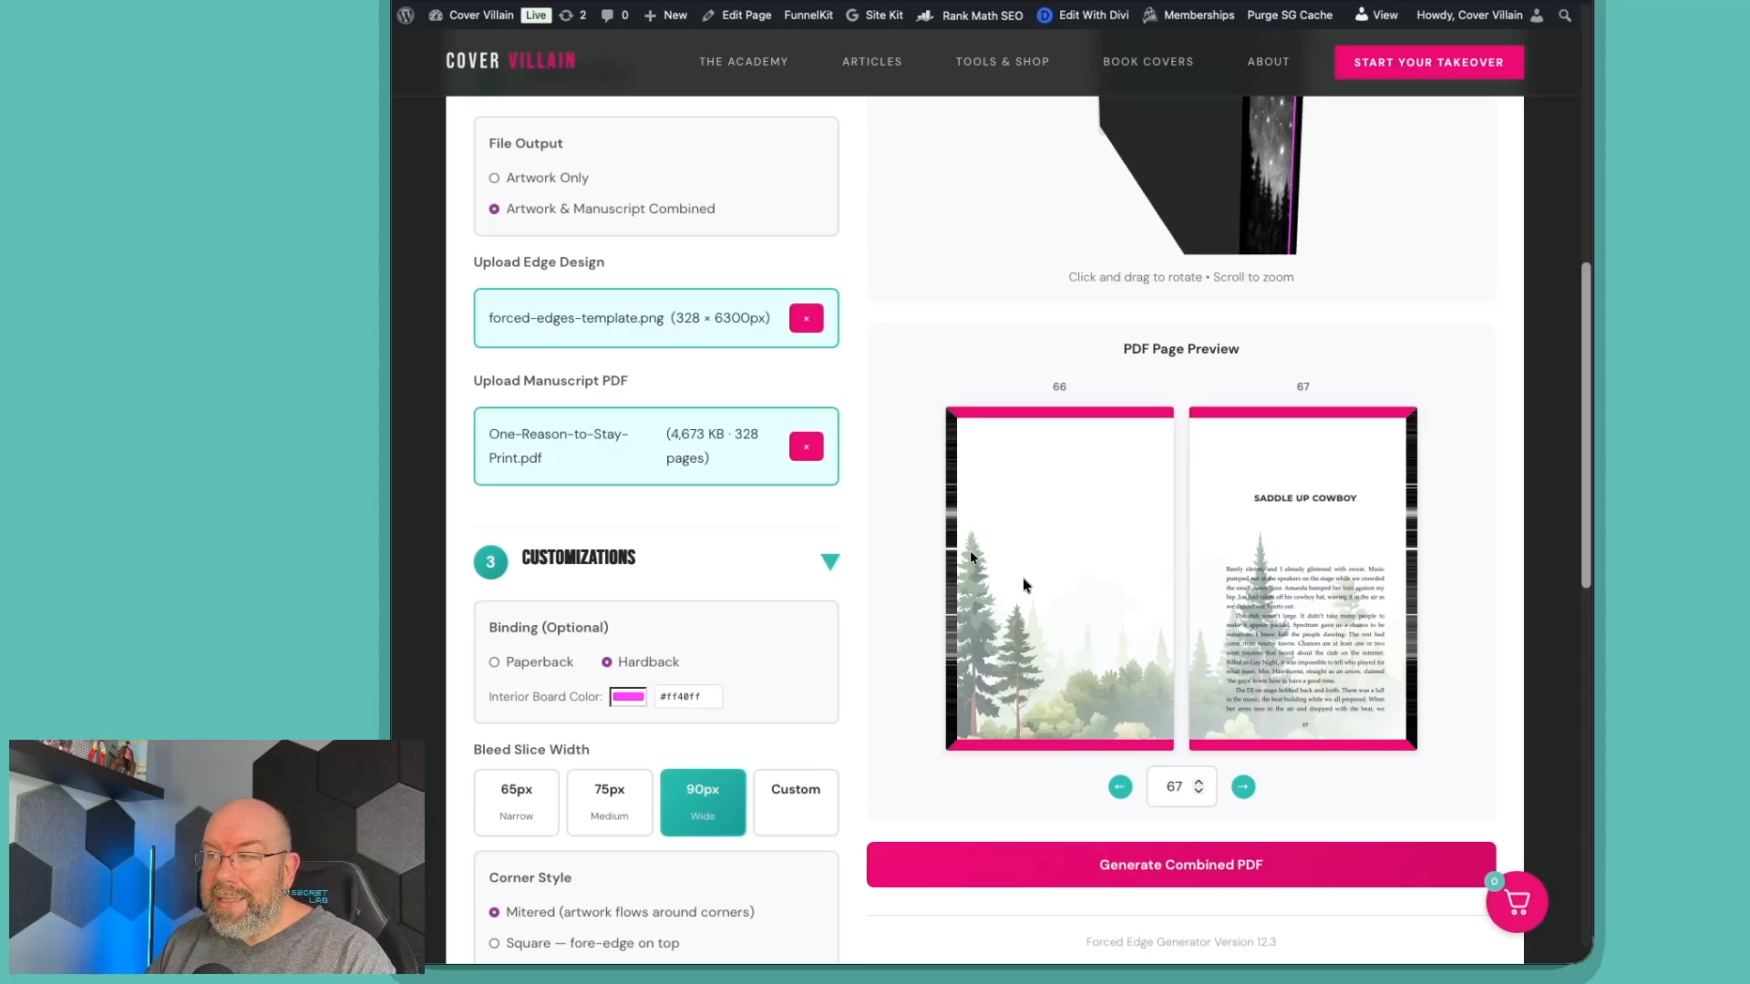
{"action": "left_click", "coordinate": [1243, 787]}
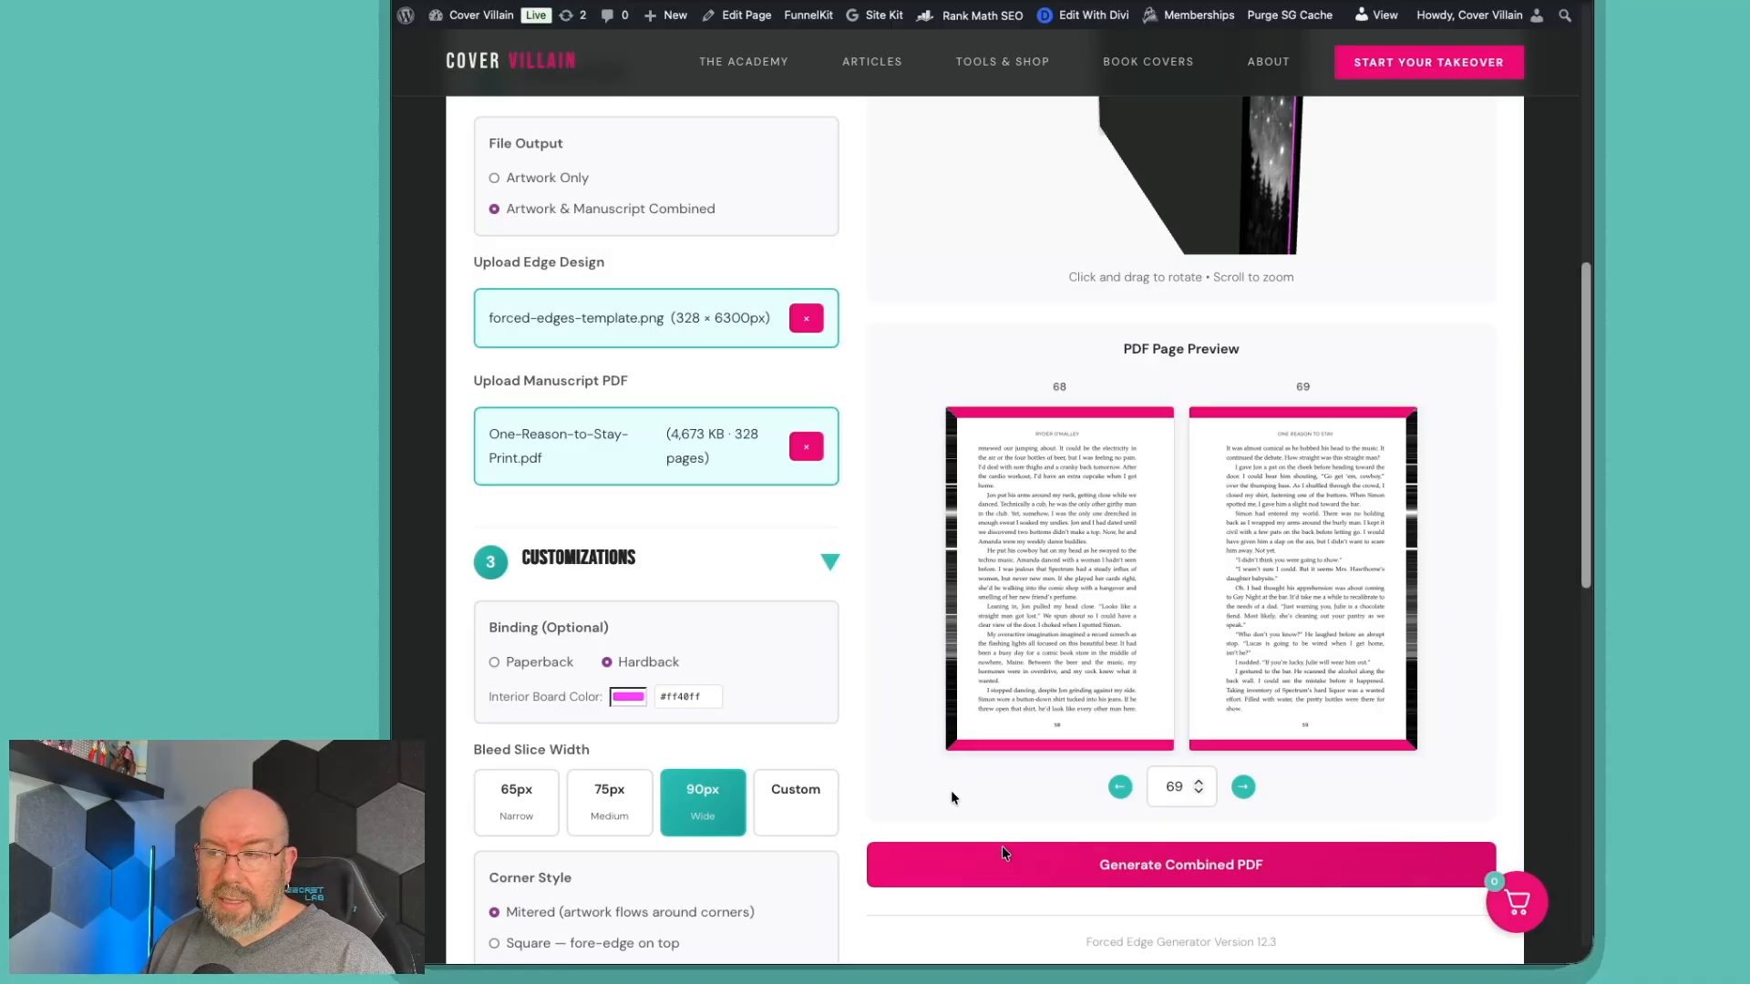
Try the two square corner styles, fore-edge on top and top & foot on top, and restore the Mitered style.
{"action": "scroll", "coordinate": [715, 719], "scroll_direction": "down", "scroll_amount": 3}
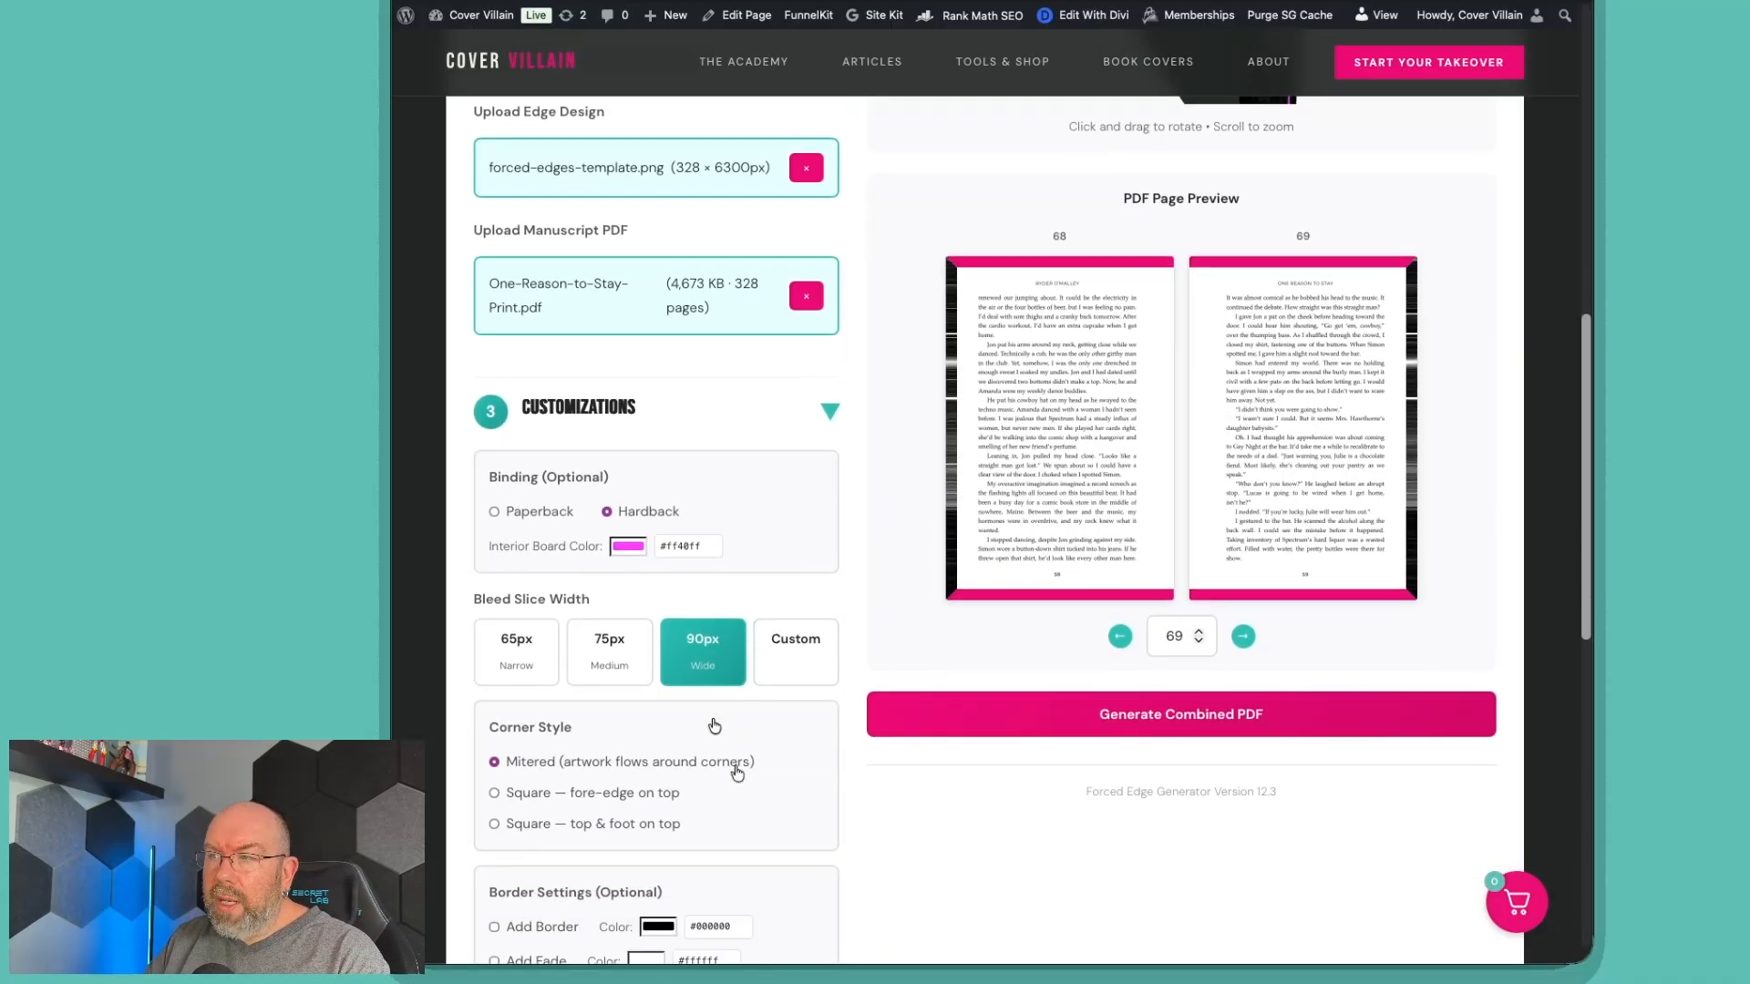
{"action": "scroll", "coordinate": [715, 722], "scroll_direction": "down", "scroll_amount": 1}
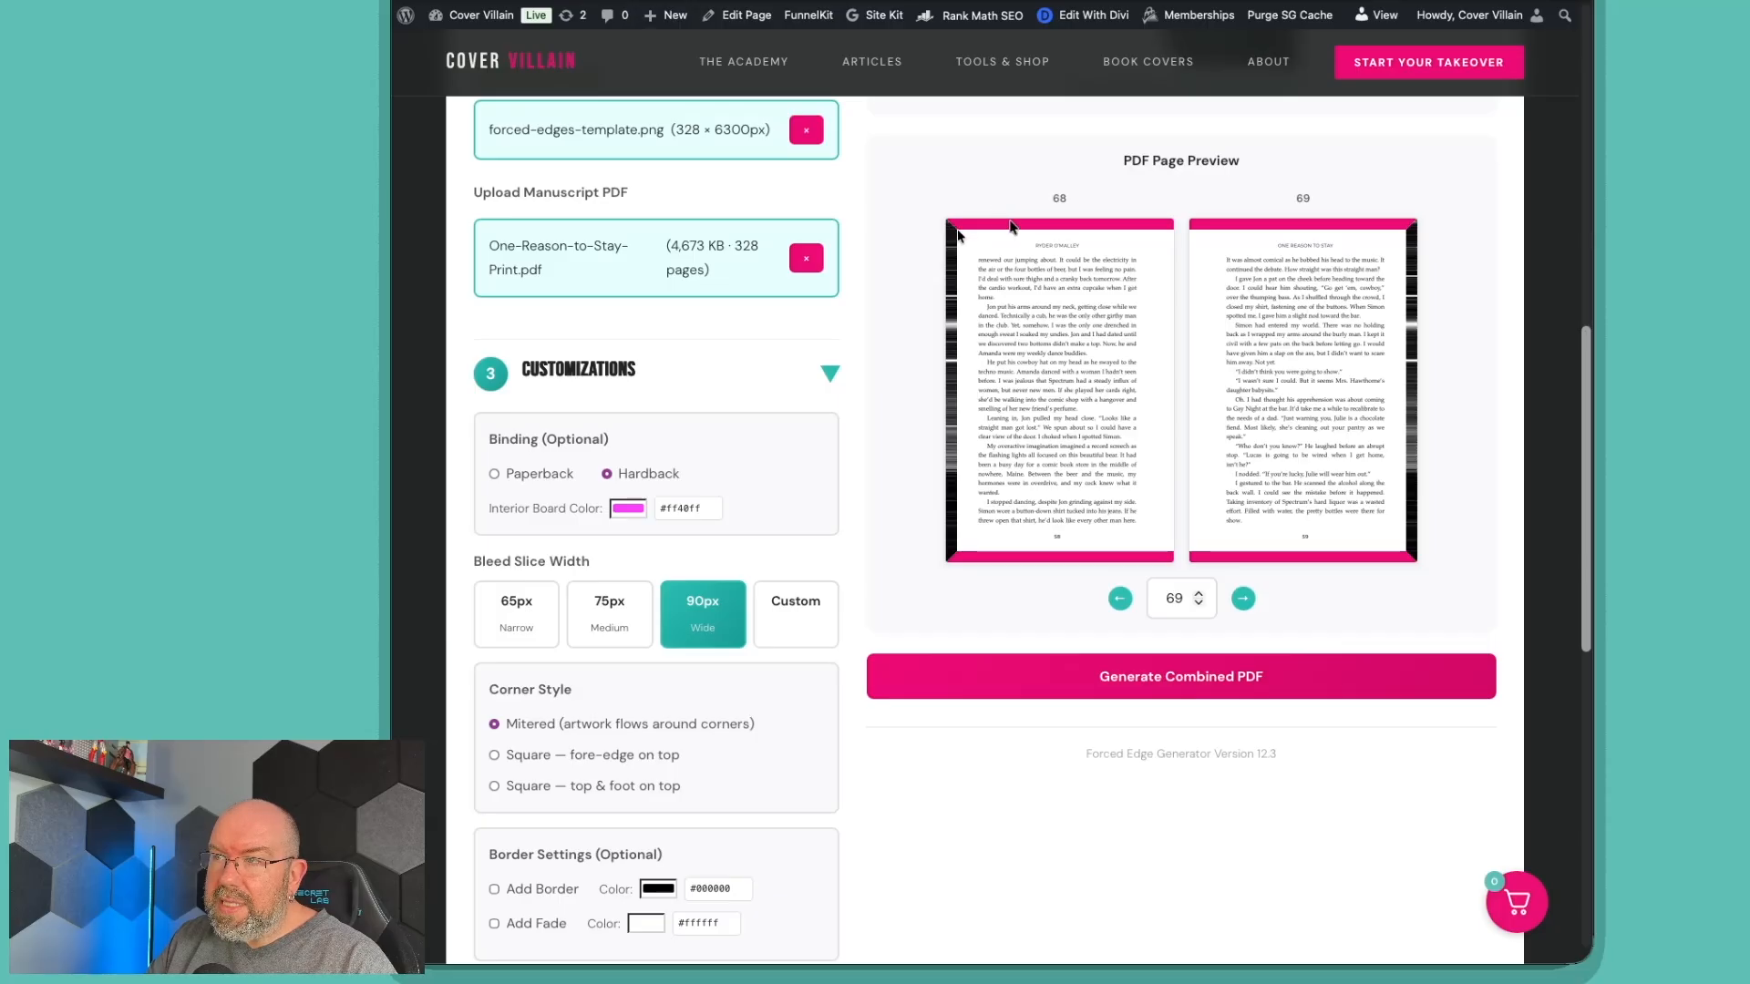
{"action": "left_click", "coordinate": [538, 756]}
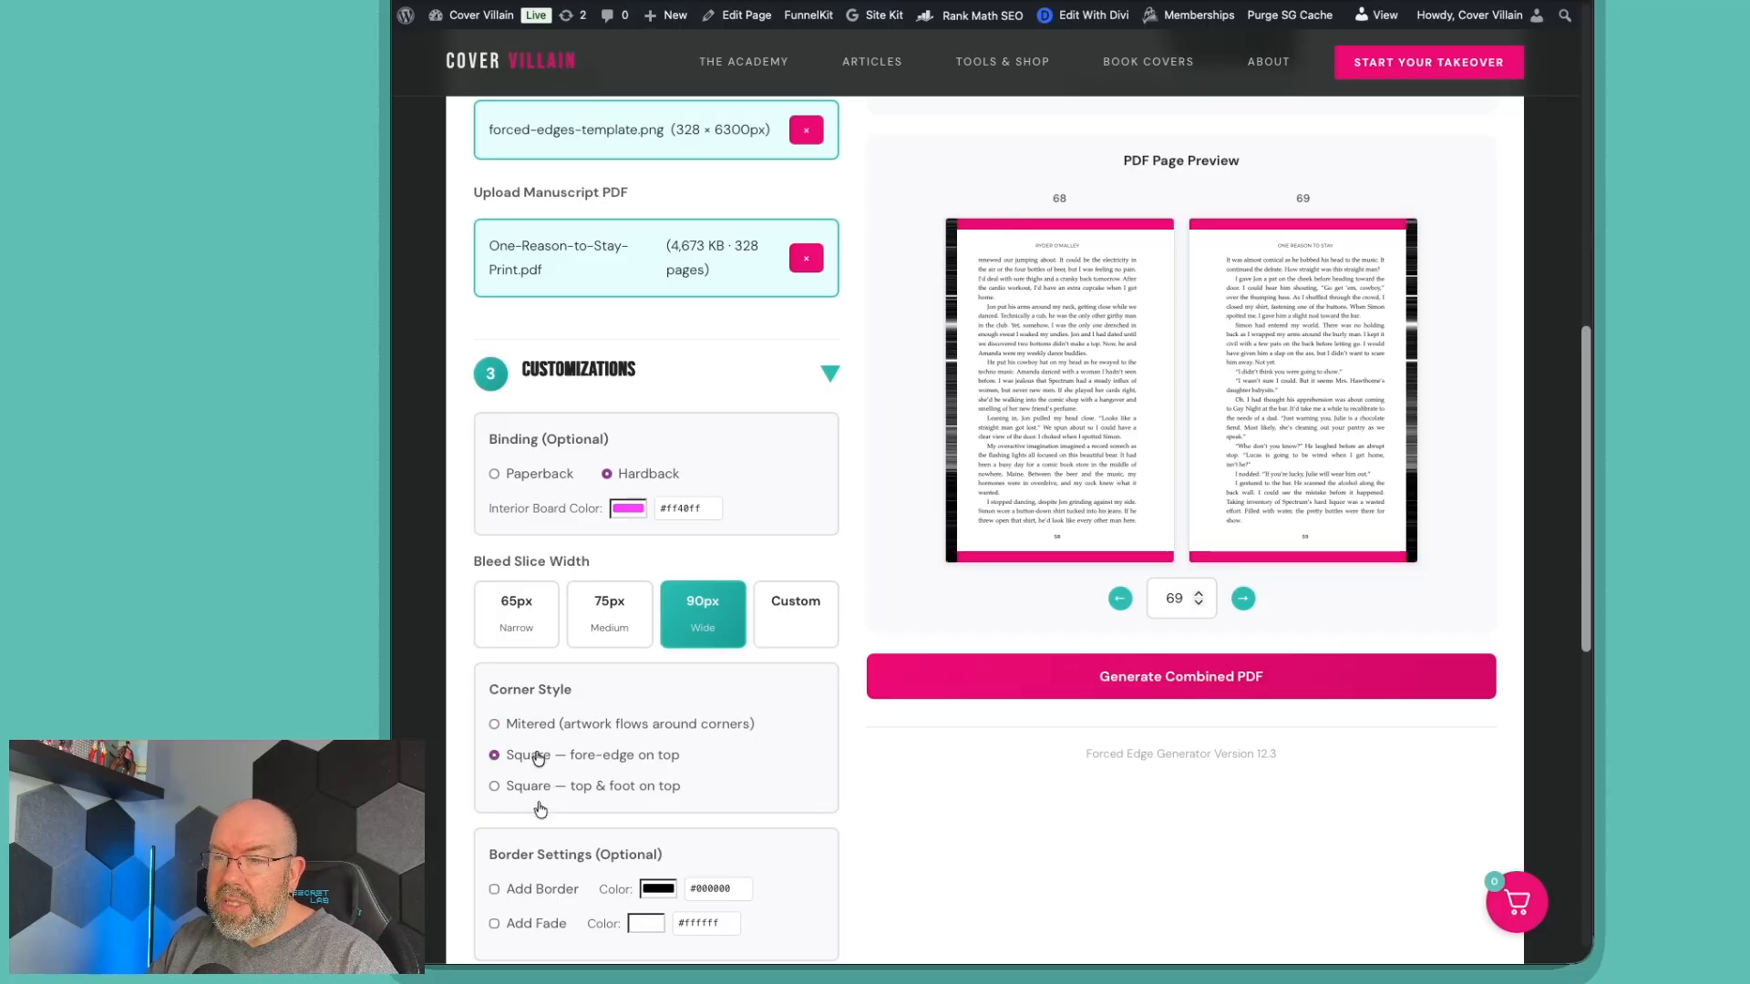
{"action": "left_click", "coordinate": [532, 787]}
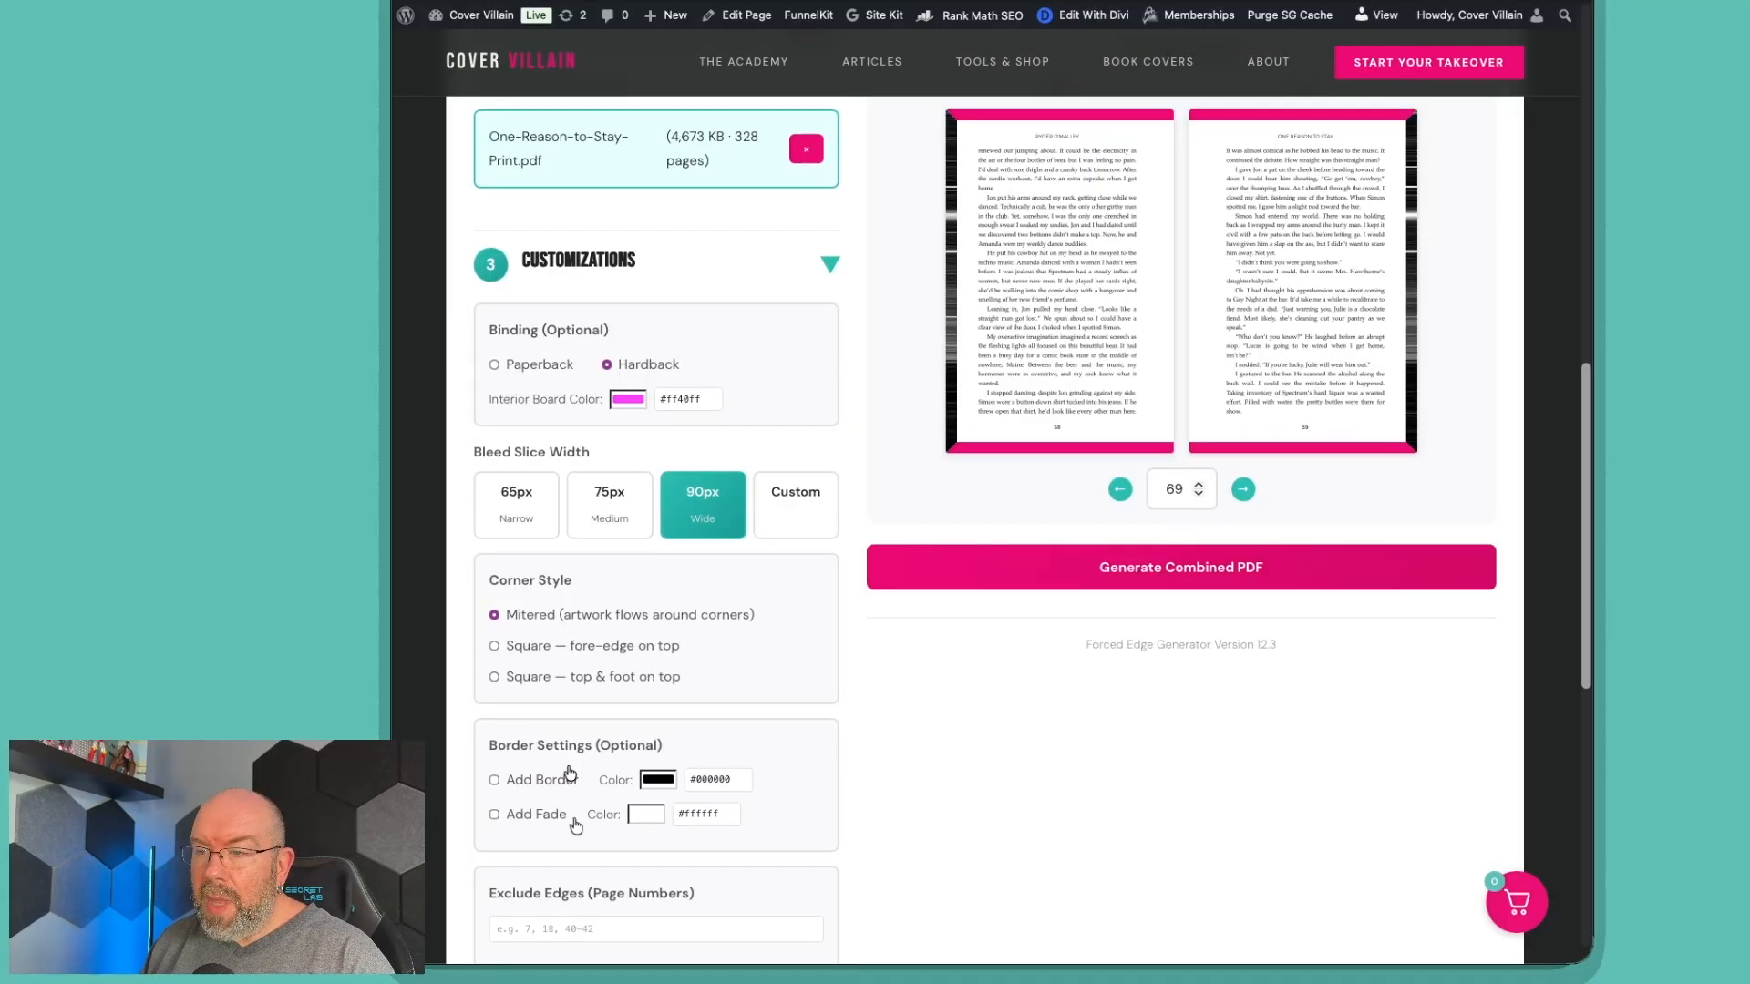
{"action": "scroll", "coordinate": [570, 772], "scroll_direction": "up", "scroll_amount": 1}
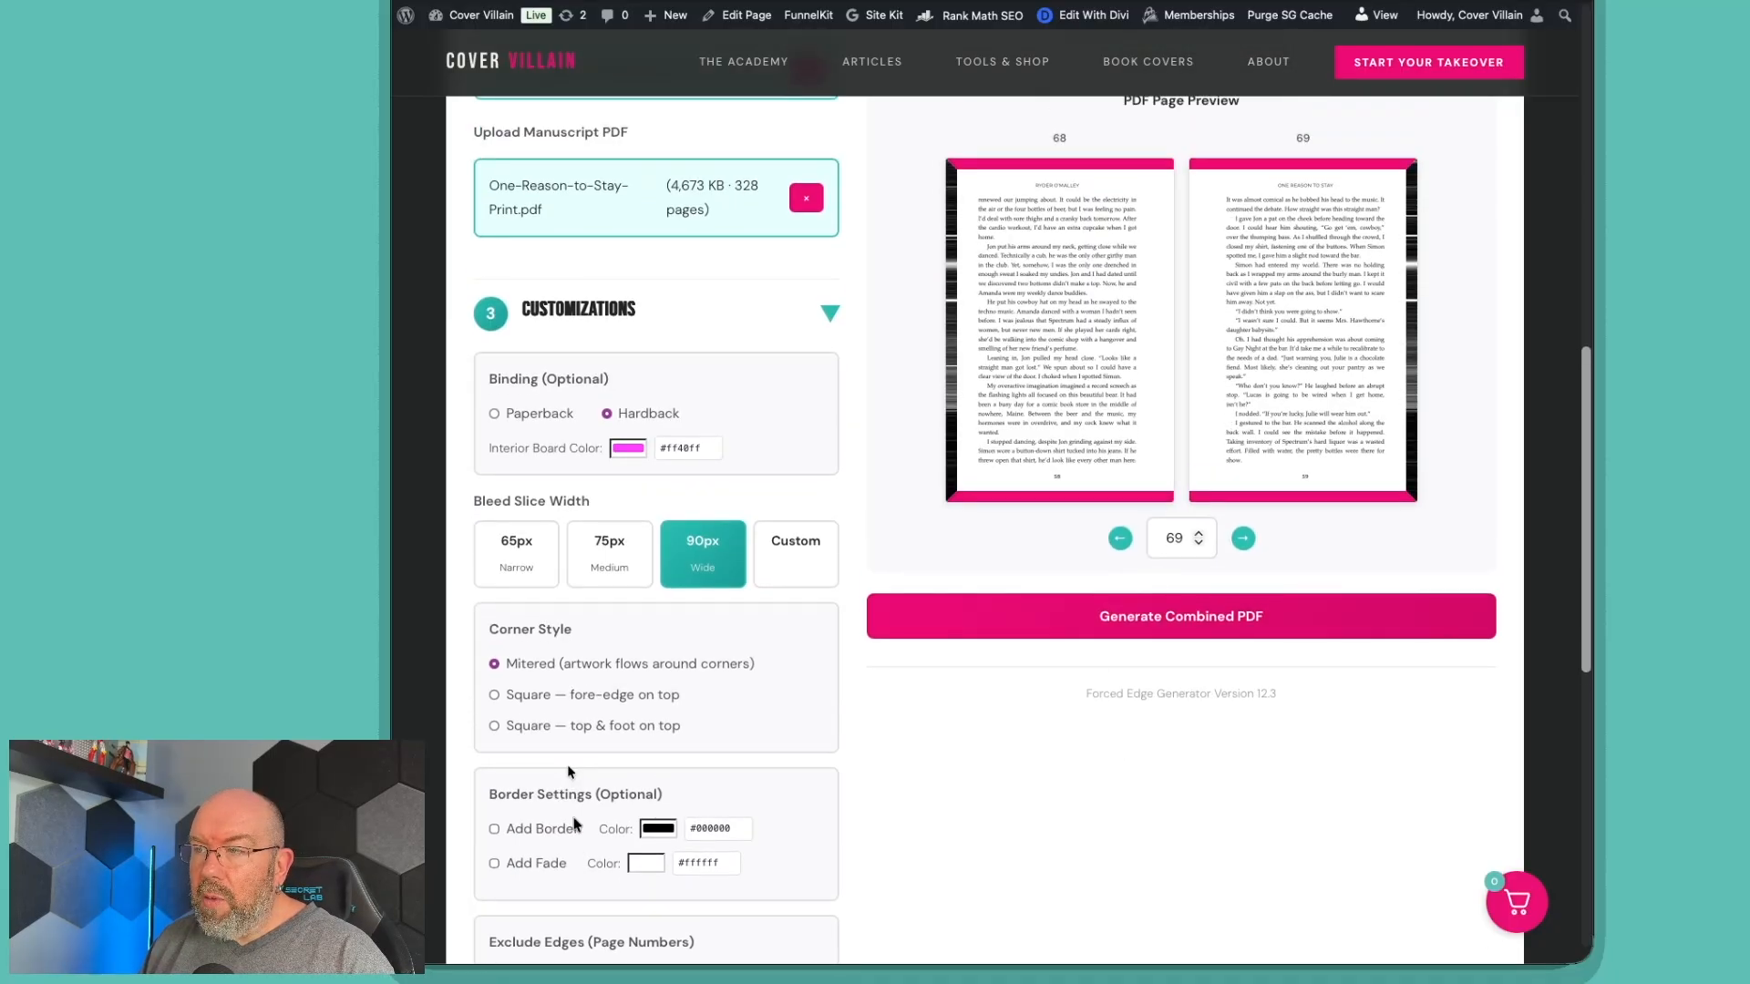
Add a black border to the pages, with the bleed slice width at 65px and the border width at 90px.
{"action": "left_click", "coordinate": [528, 837]}
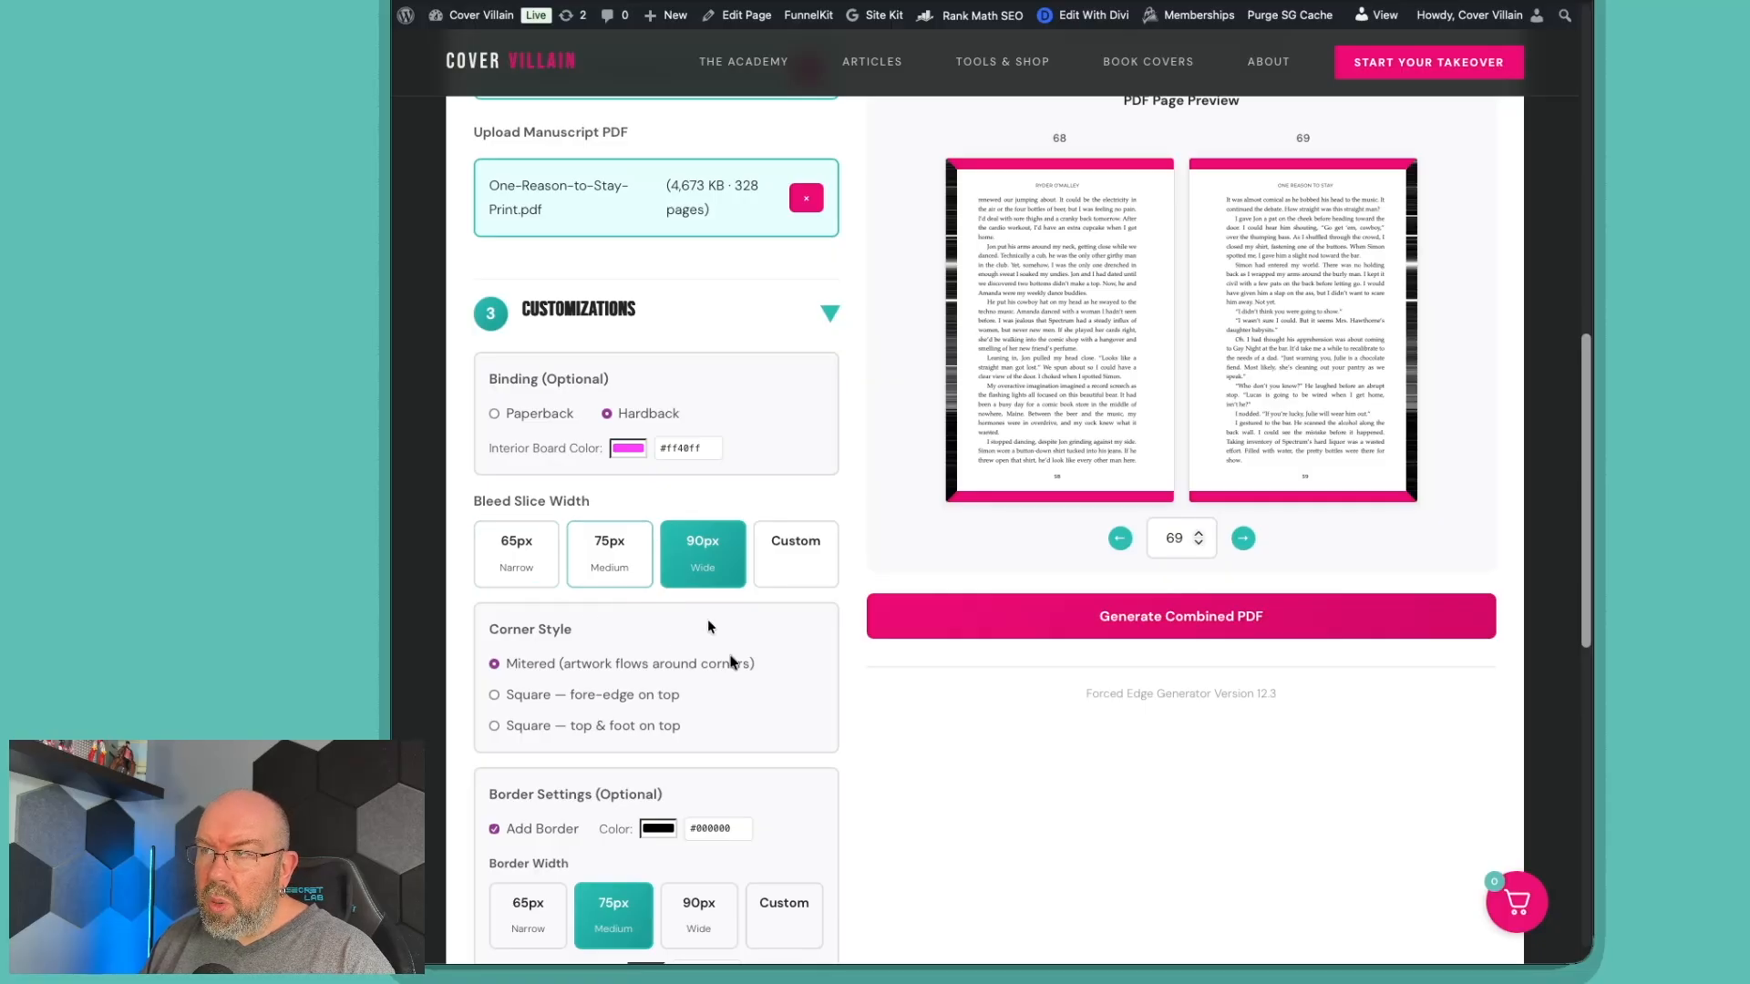
{"action": "scroll", "coordinate": [706, 625], "scroll_direction": "up", "scroll_amount": 1}
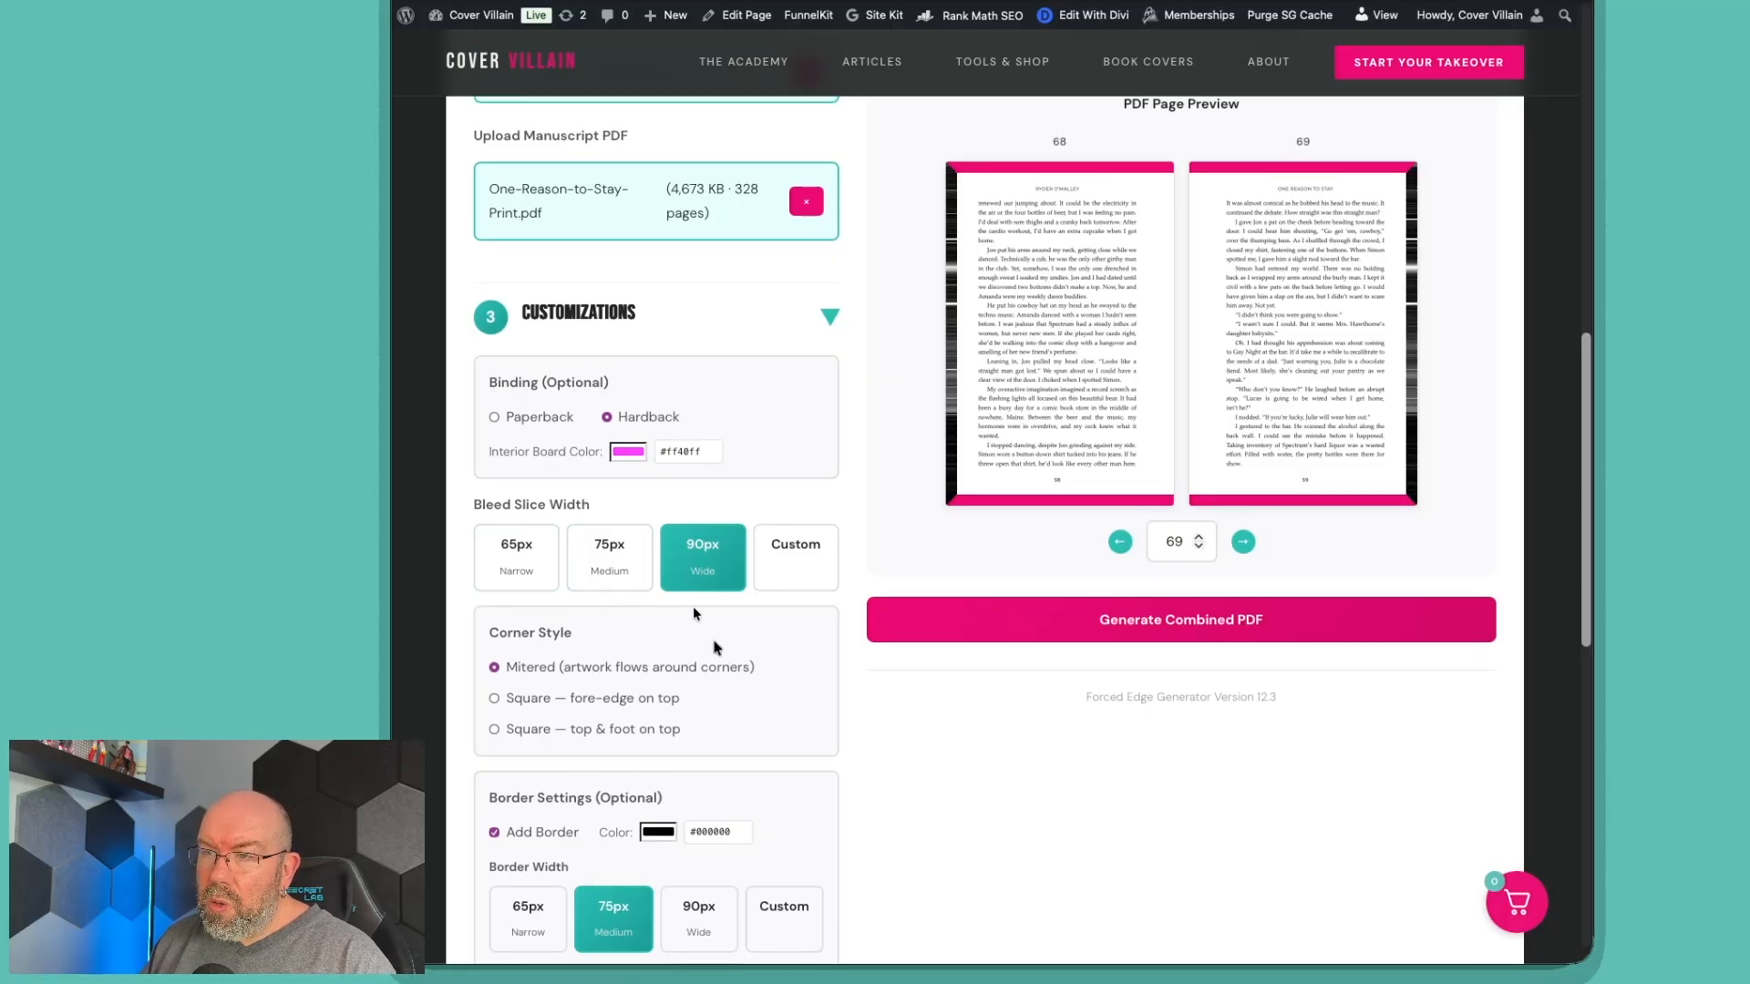
{"action": "left_click", "coordinate": [509, 566]}
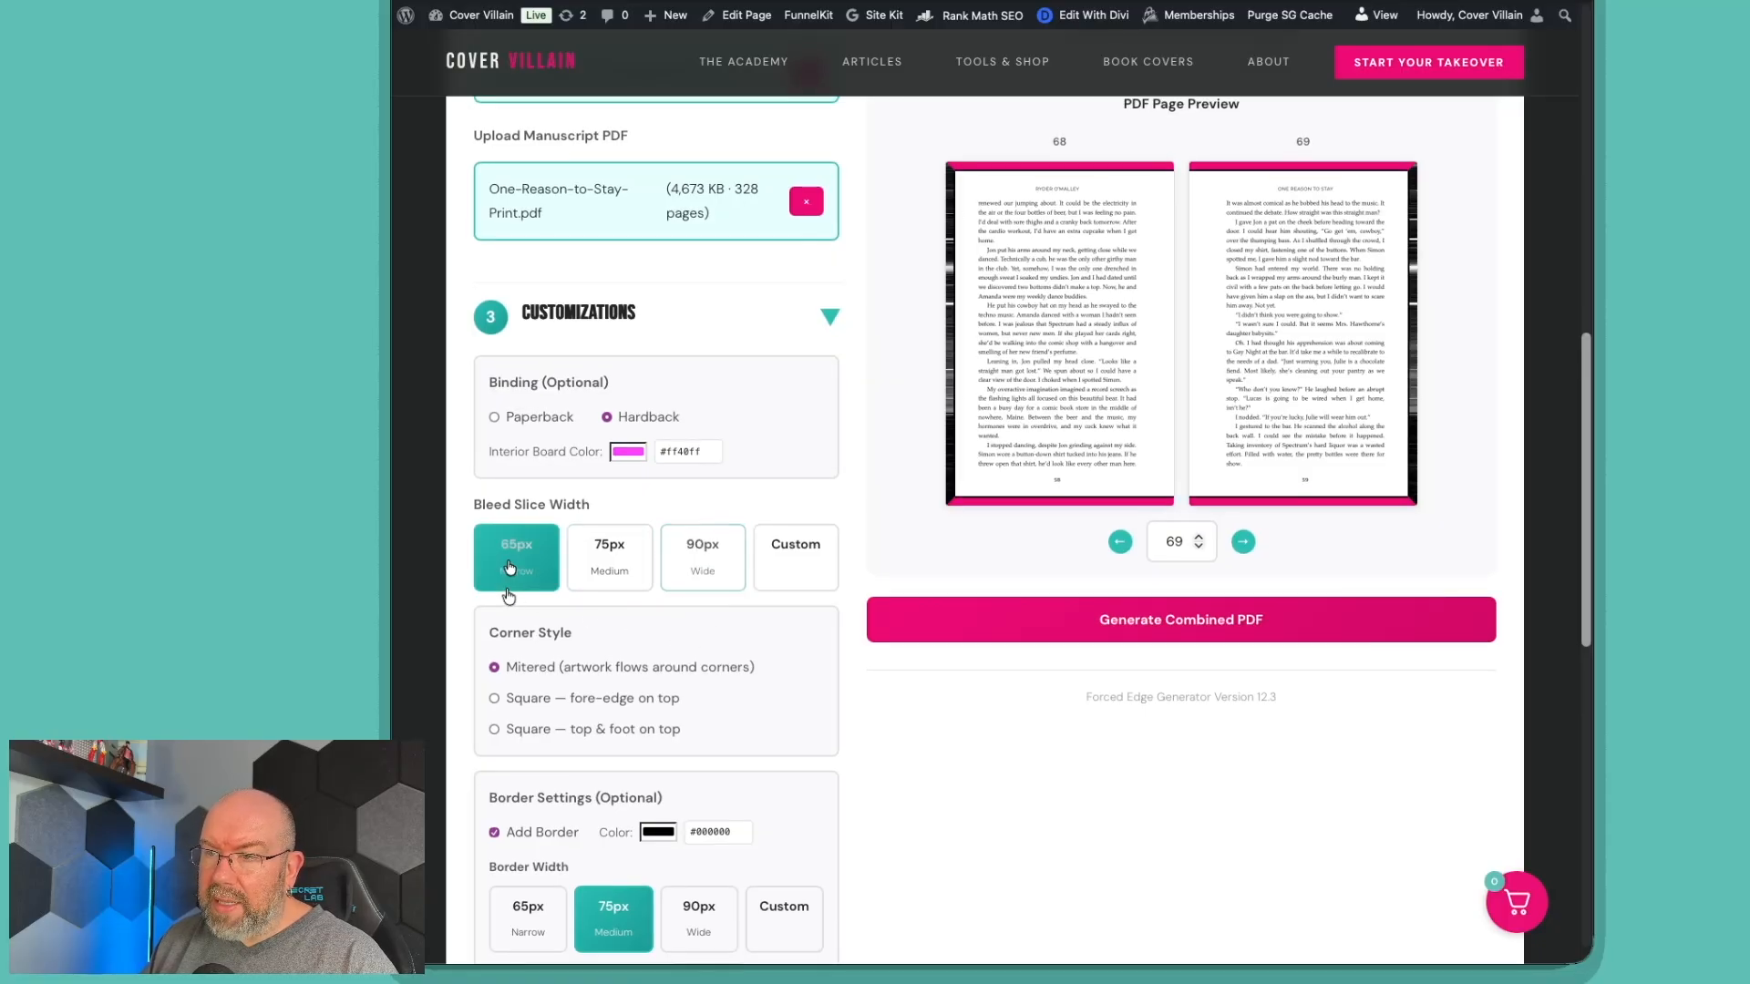
{"action": "left_click", "coordinate": [716, 927]}
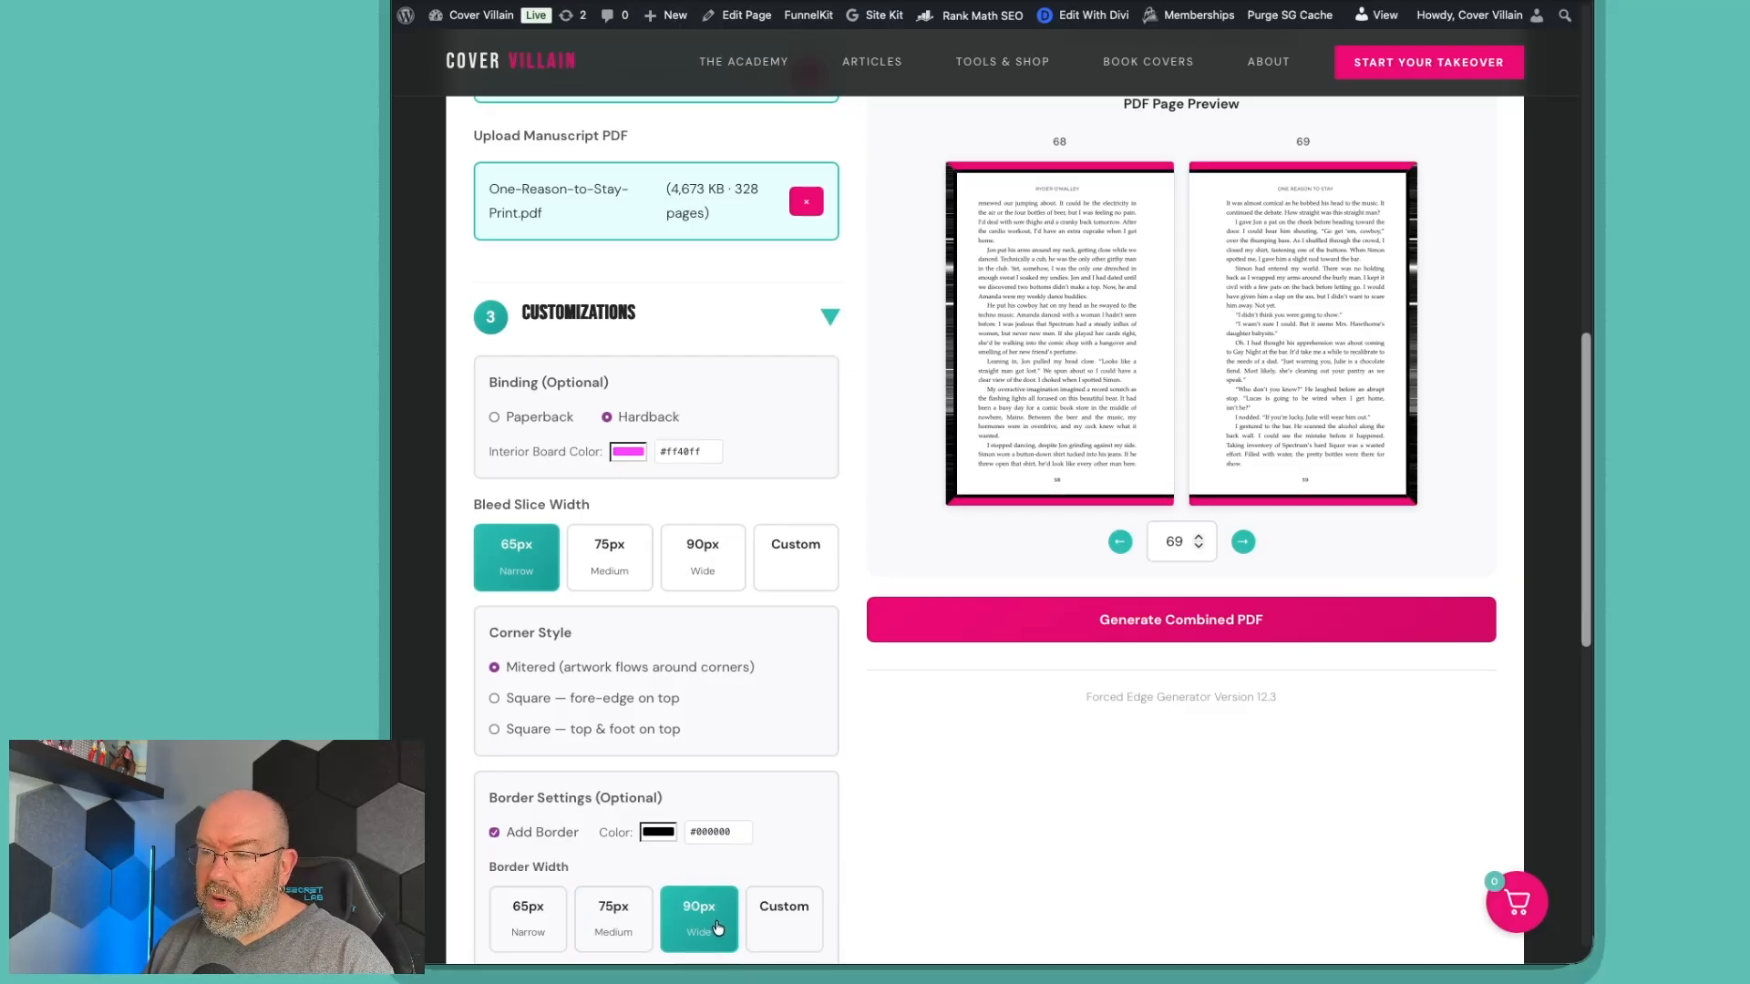
{"action": "scroll", "coordinate": [757, 829], "scroll_direction": "down", "scroll_amount": 1}
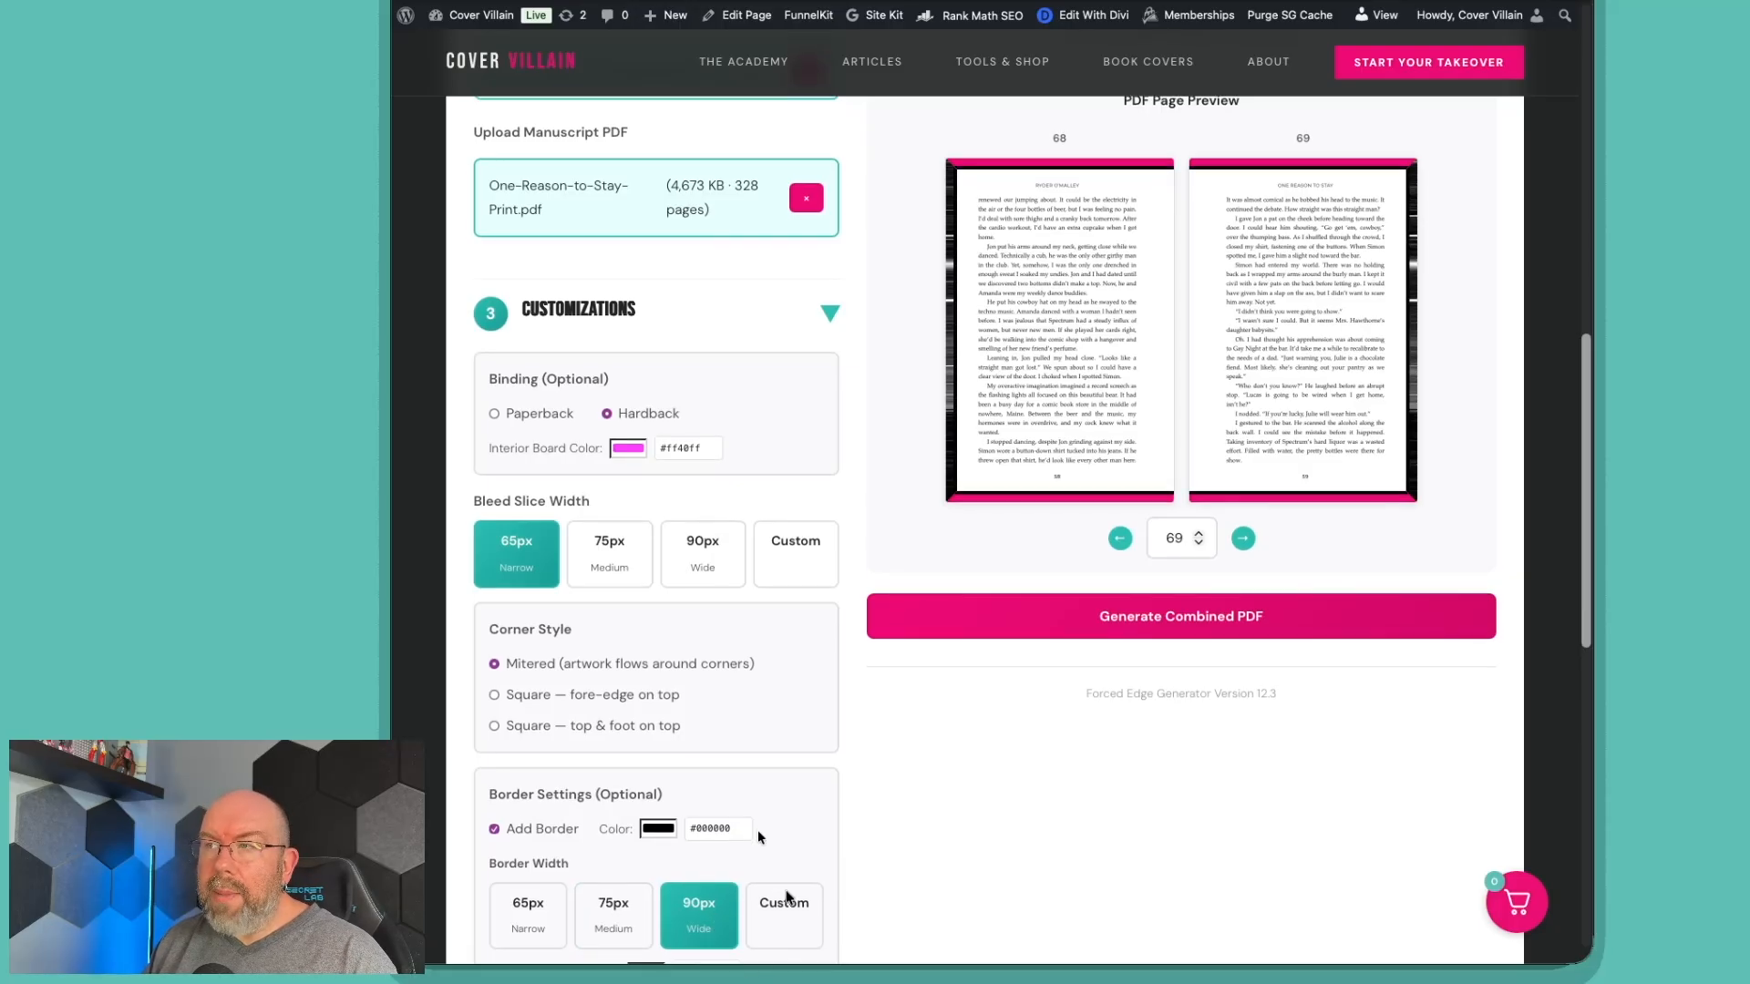
Change the border to a custom width of 125 px.
{"action": "left_click", "coordinate": [759, 905]}
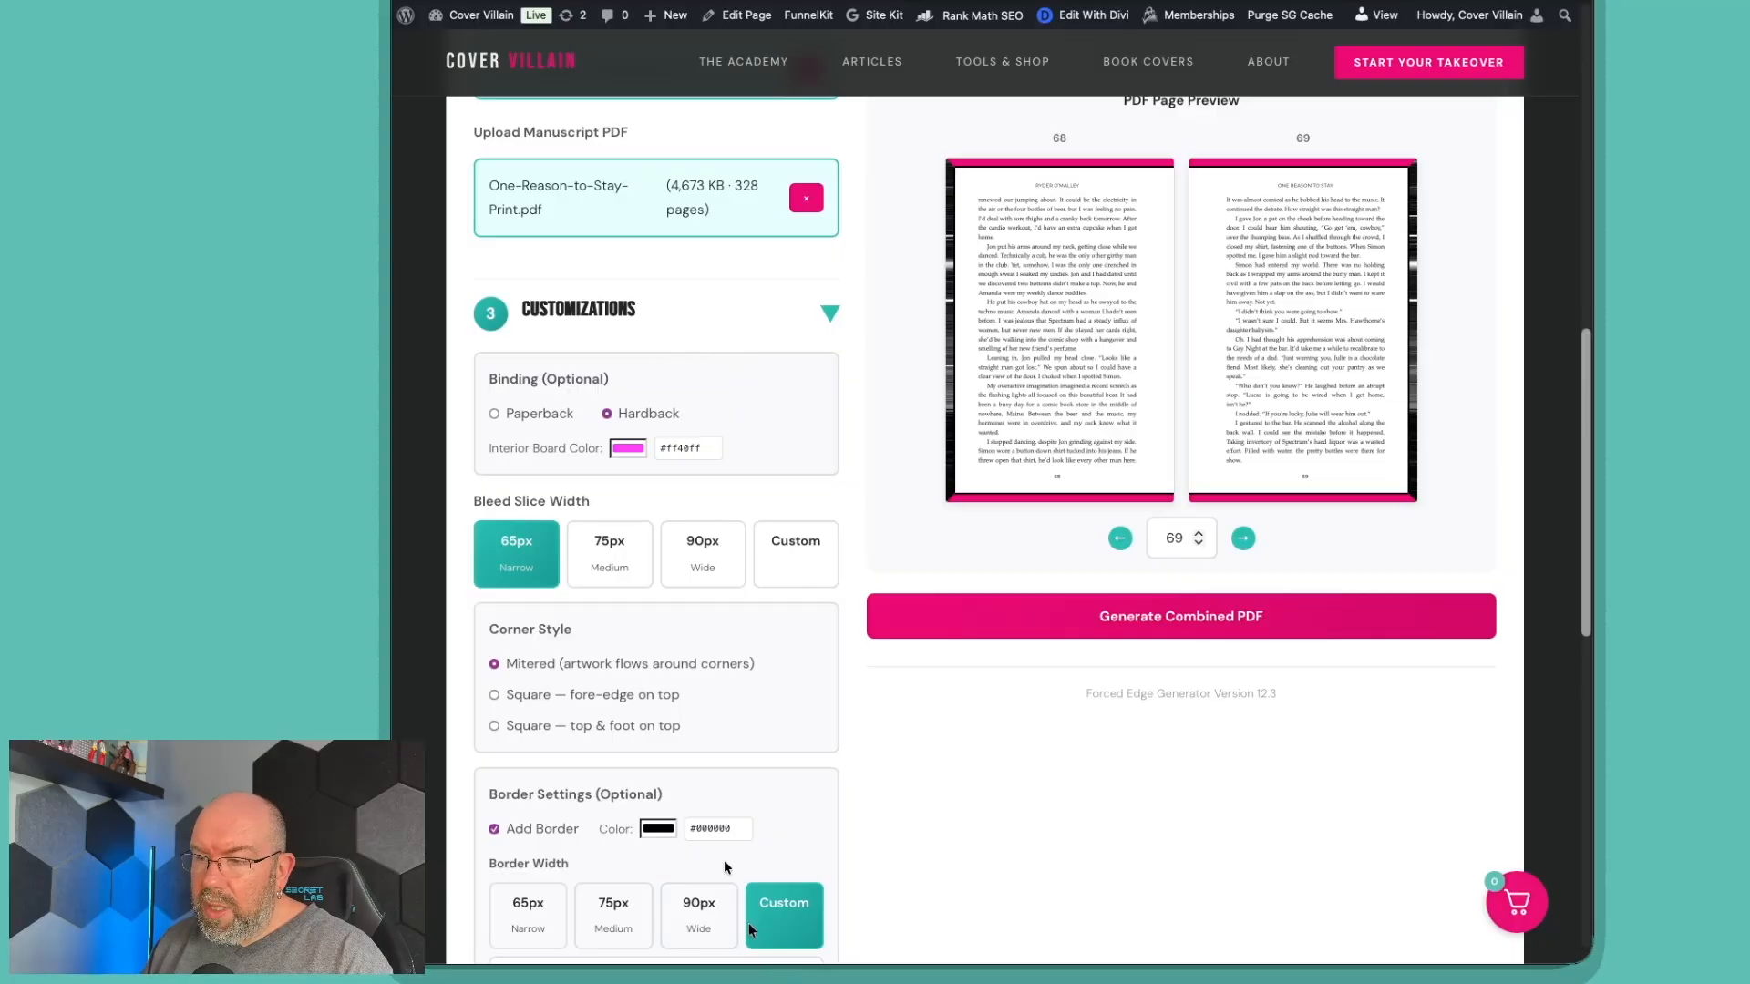
{"action": "scroll", "coordinate": [723, 860], "scroll_direction": "down", "scroll_amount": 2}
{"action": "double_click", "coordinate": [601, 909]}
{"action": "type", "text": "125"}
{"action": "left_click", "coordinate": [802, 774]}
Add a white fade to the border with a 40px fade length and check it in the page preview.
{"action": "scroll", "coordinate": [798, 780], "scroll_direction": "down", "scroll_amount": 1}
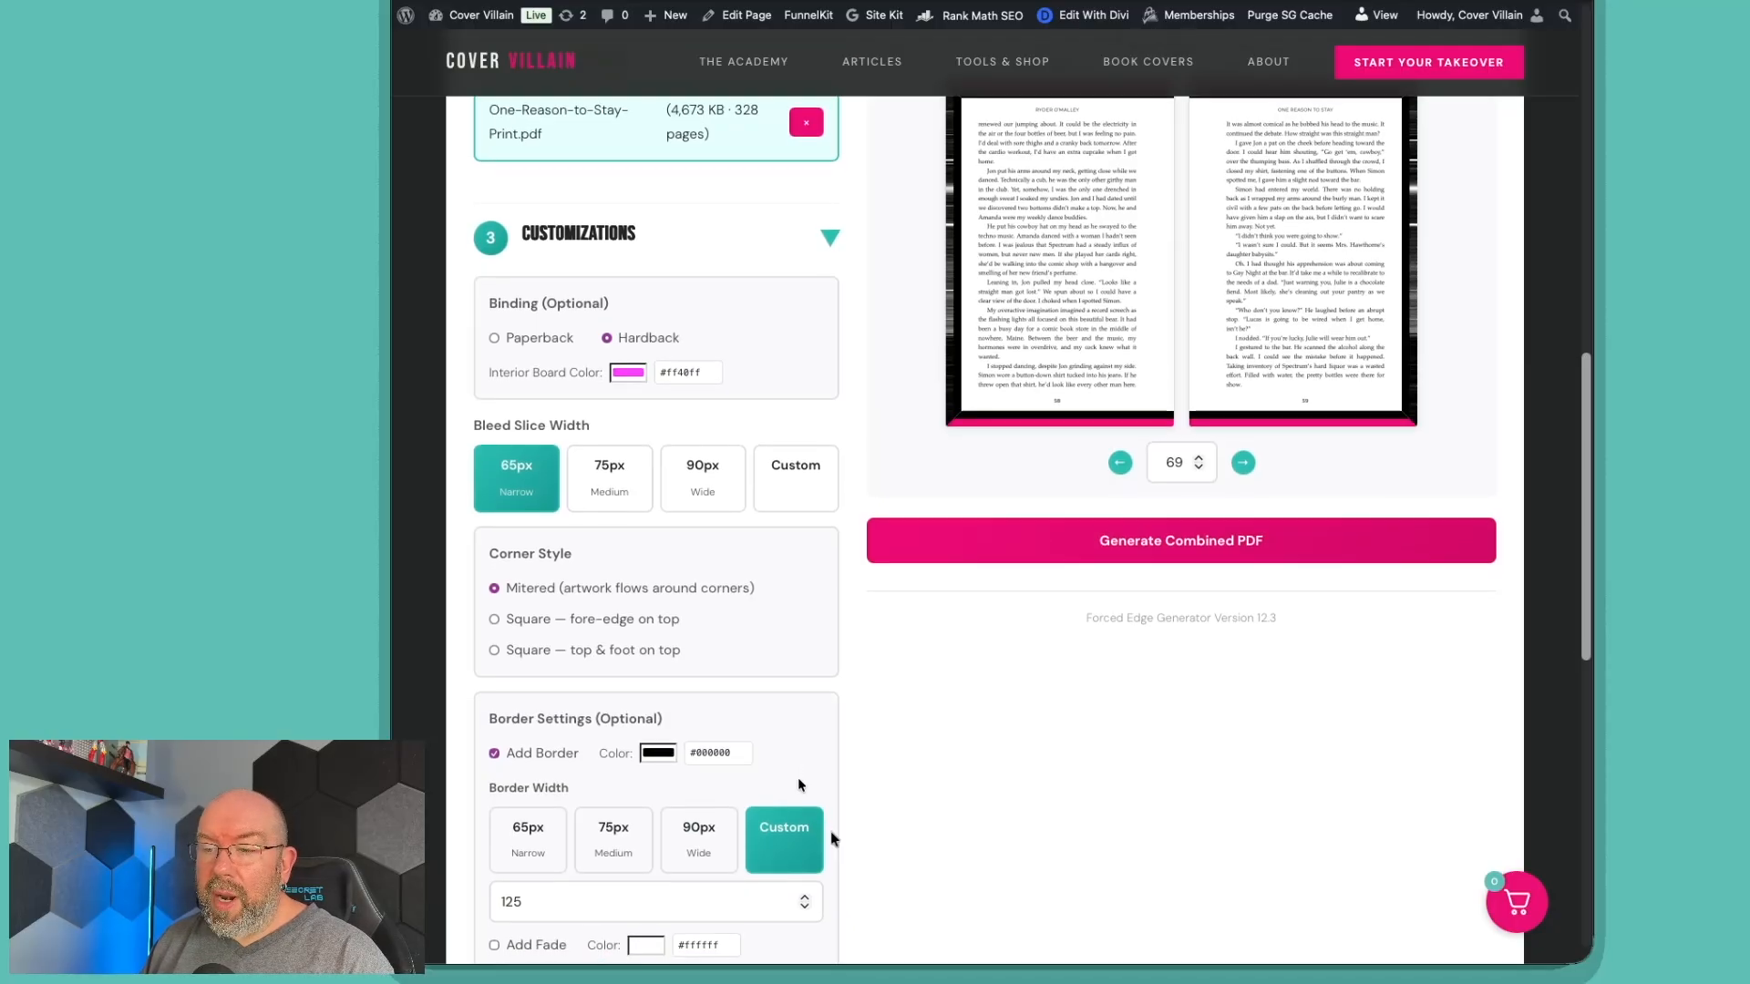
{"action": "scroll", "coordinate": [798, 782], "scroll_direction": "down", "scroll_amount": 1}
{"action": "left_click", "coordinate": [525, 901]}
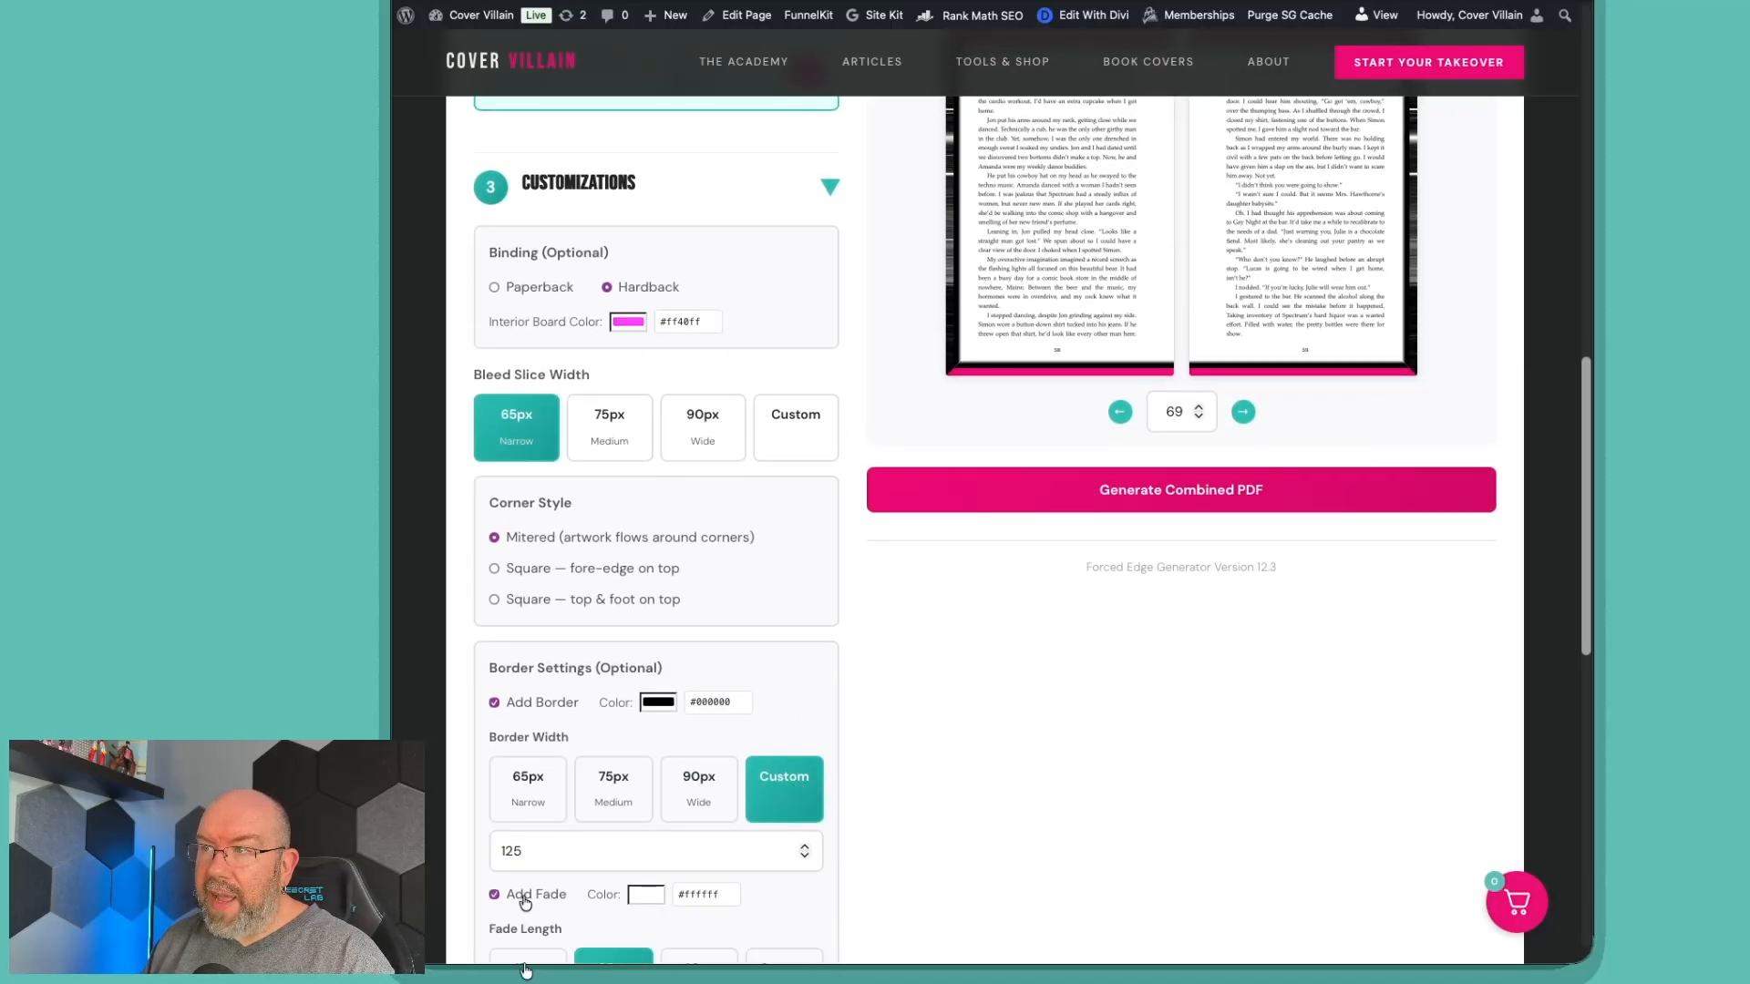
{"action": "scroll", "coordinate": [867, 687], "scroll_direction": "up", "scroll_amount": 2}
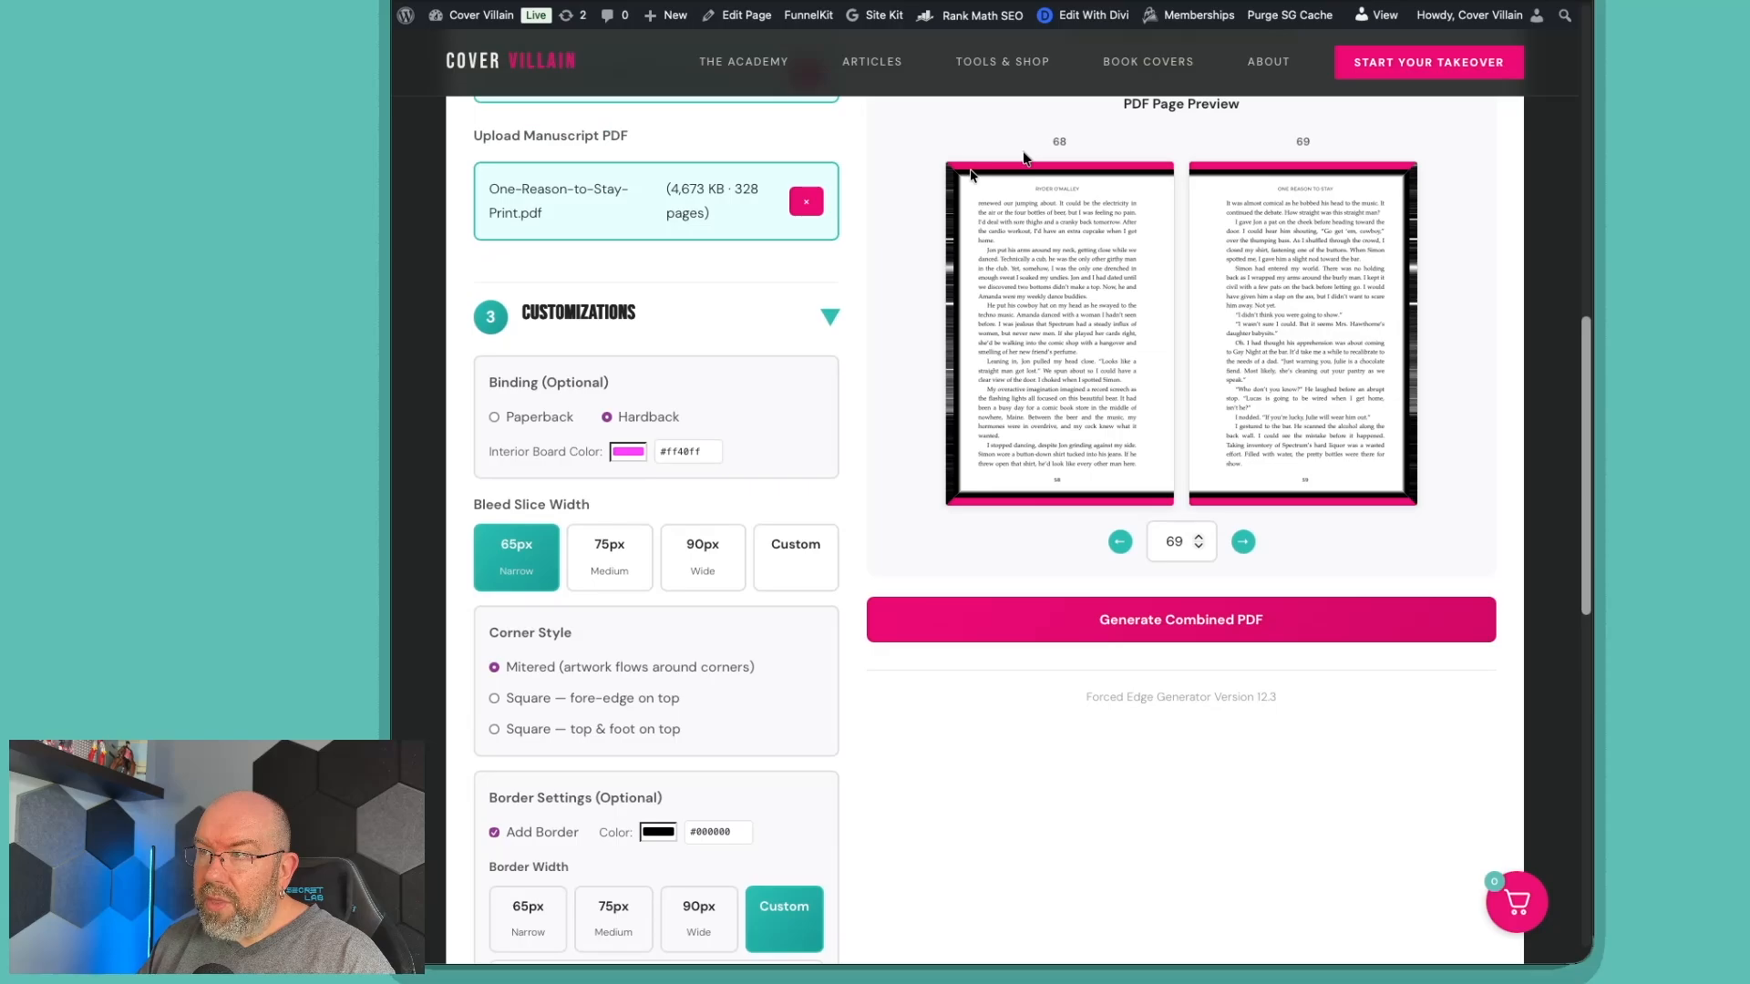
{"action": "scroll", "coordinate": [814, 630], "scroll_direction": "down", "scroll_amount": 2}
{"action": "scroll", "coordinate": [848, 679], "scroll_direction": "down", "scroll_amount": 2}
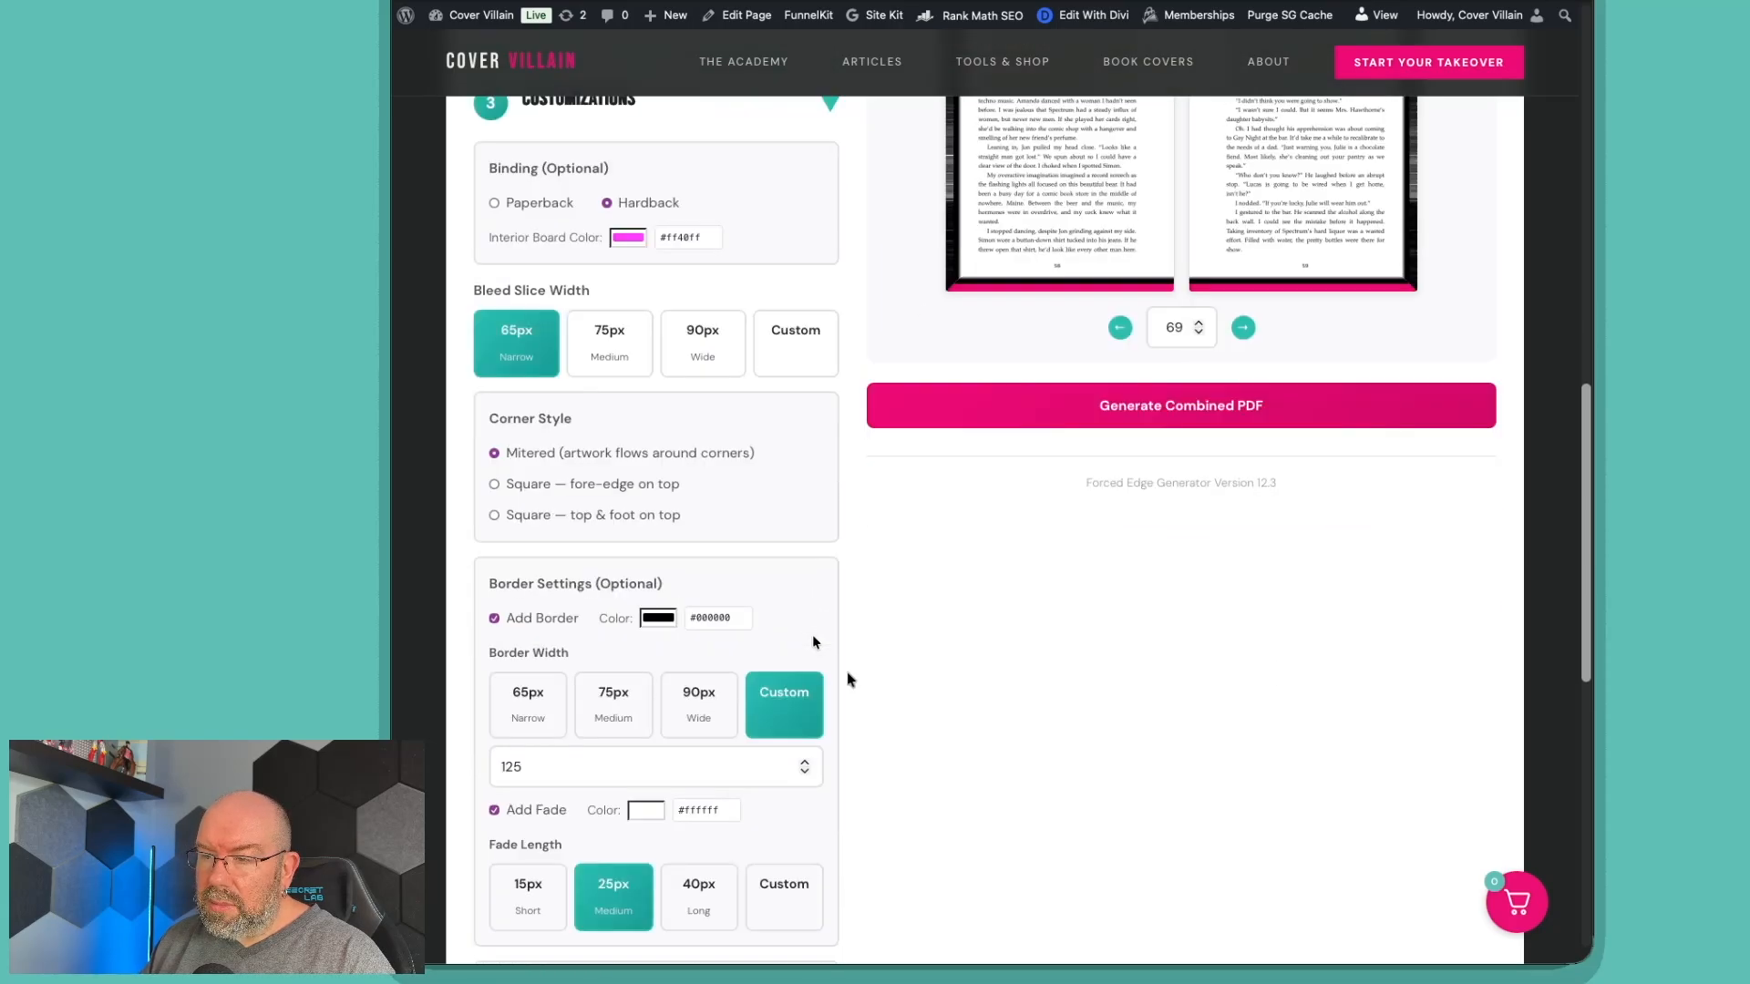
{"action": "left_click", "coordinate": [715, 911]}
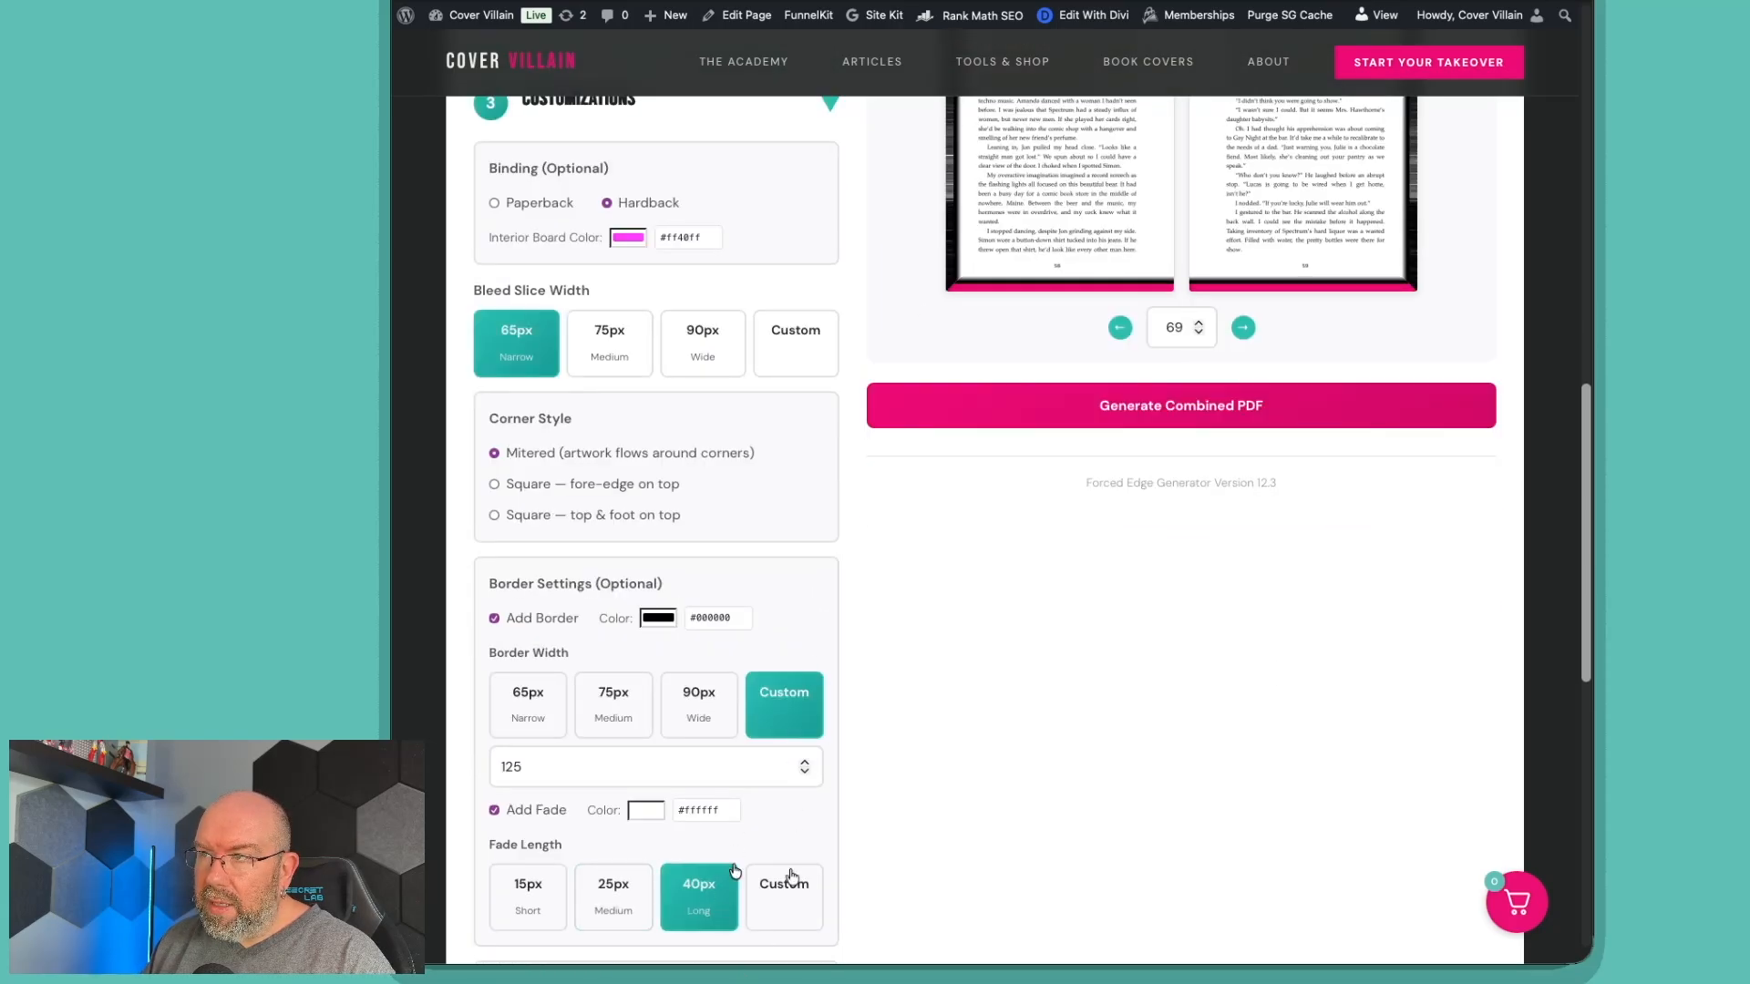
{"action": "scroll", "coordinate": [814, 578], "scroll_direction": "up", "scroll_amount": 4}
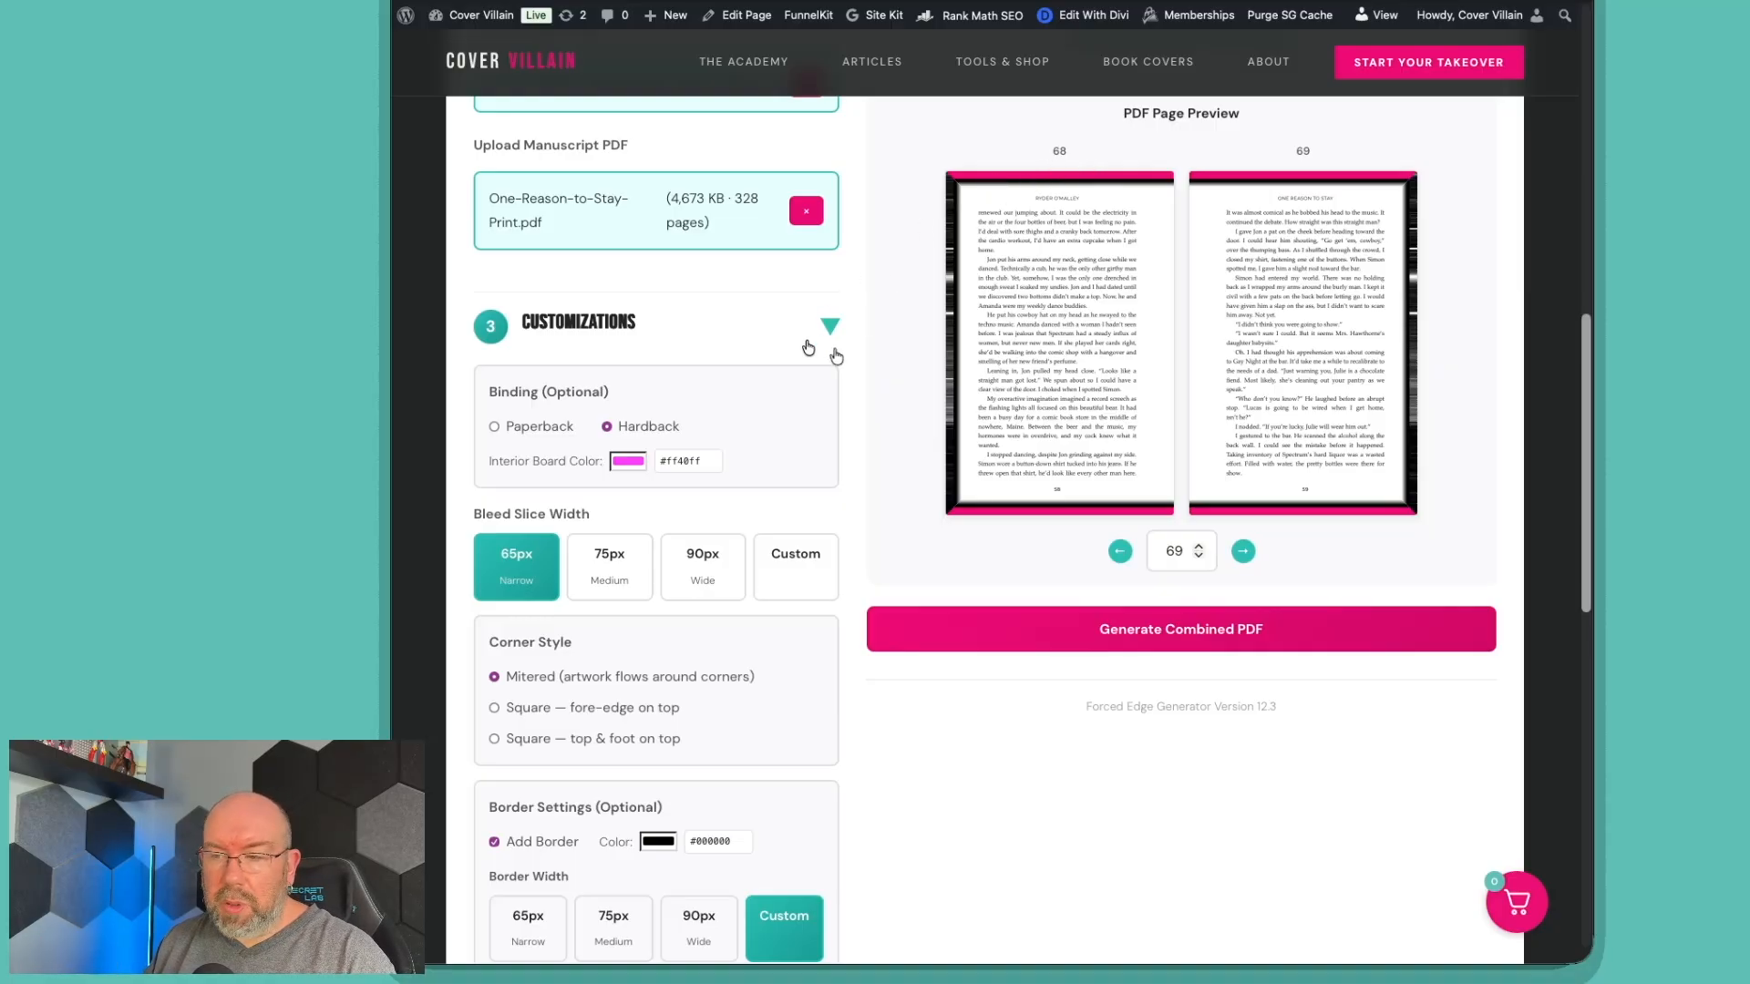
Exclude pages 1-10 from the edge artwork.
{"action": "scroll", "coordinate": [703, 762], "scroll_direction": "down", "scroll_amount": 5}
{"action": "scroll", "coordinate": [705, 766], "scroll_direction": "down", "scroll_amount": 1}
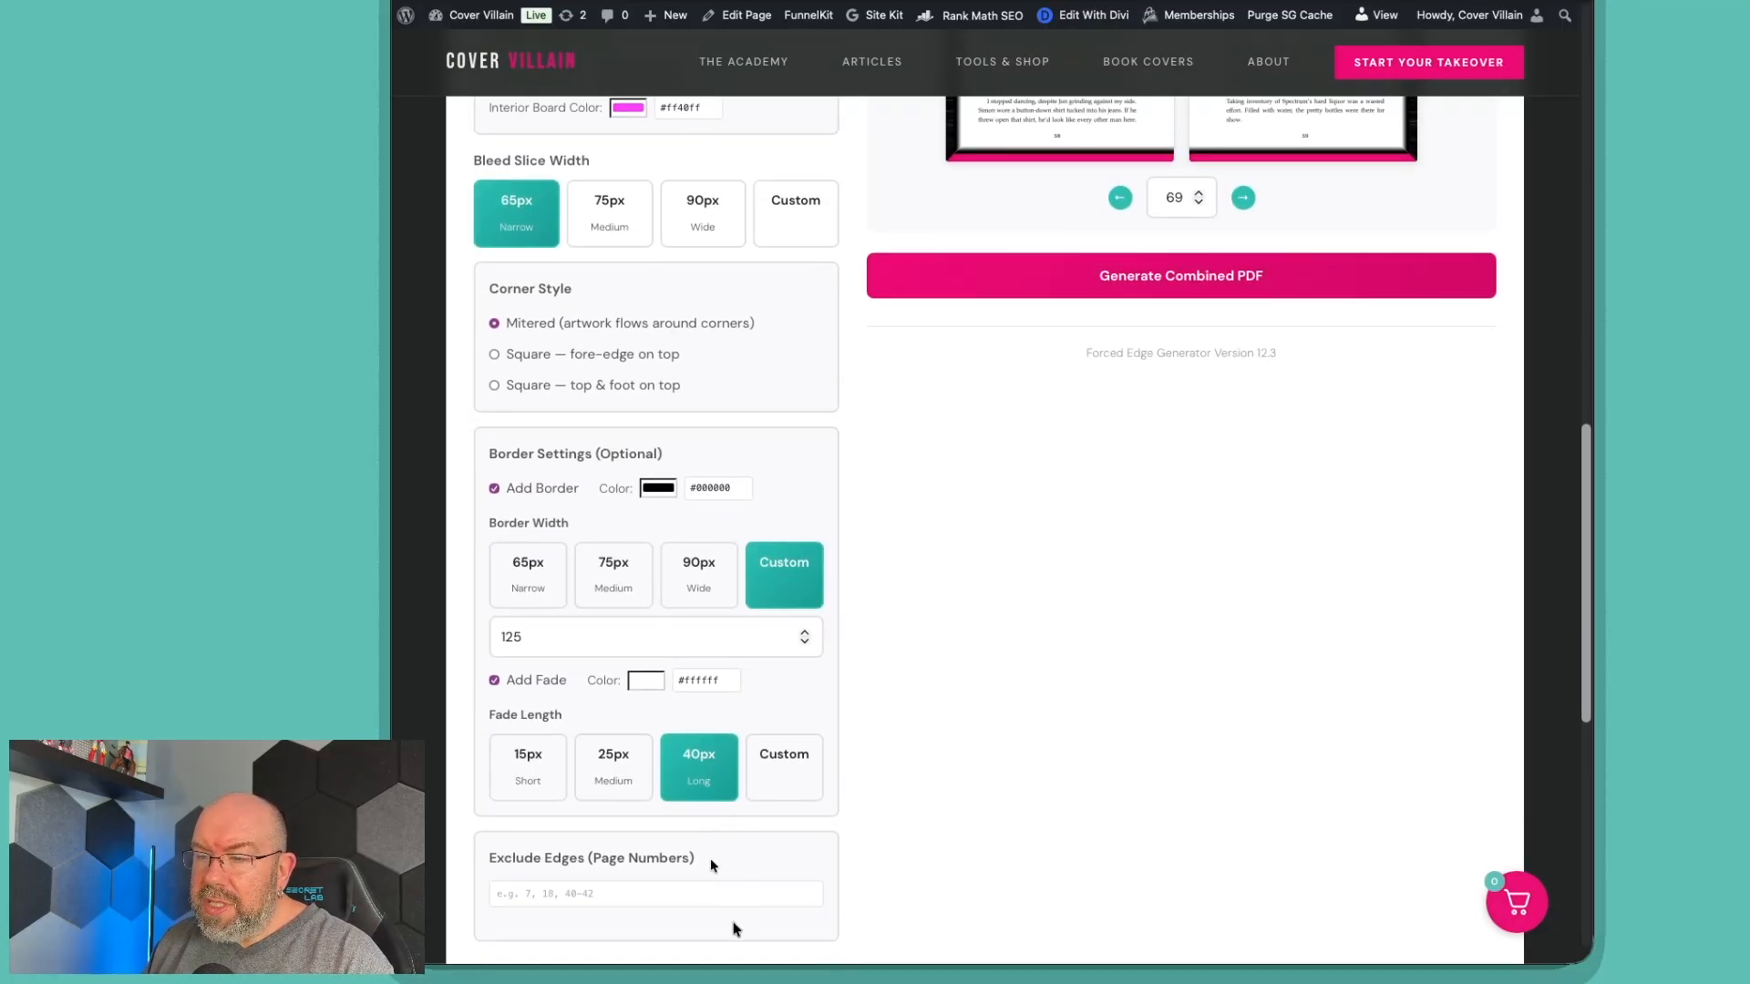
{"action": "scroll", "coordinate": [877, 711], "scroll_direction": "up", "scroll_amount": 1}
{"action": "scroll", "coordinate": [877, 711], "scroll_direction": "up", "scroll_amount": 1}
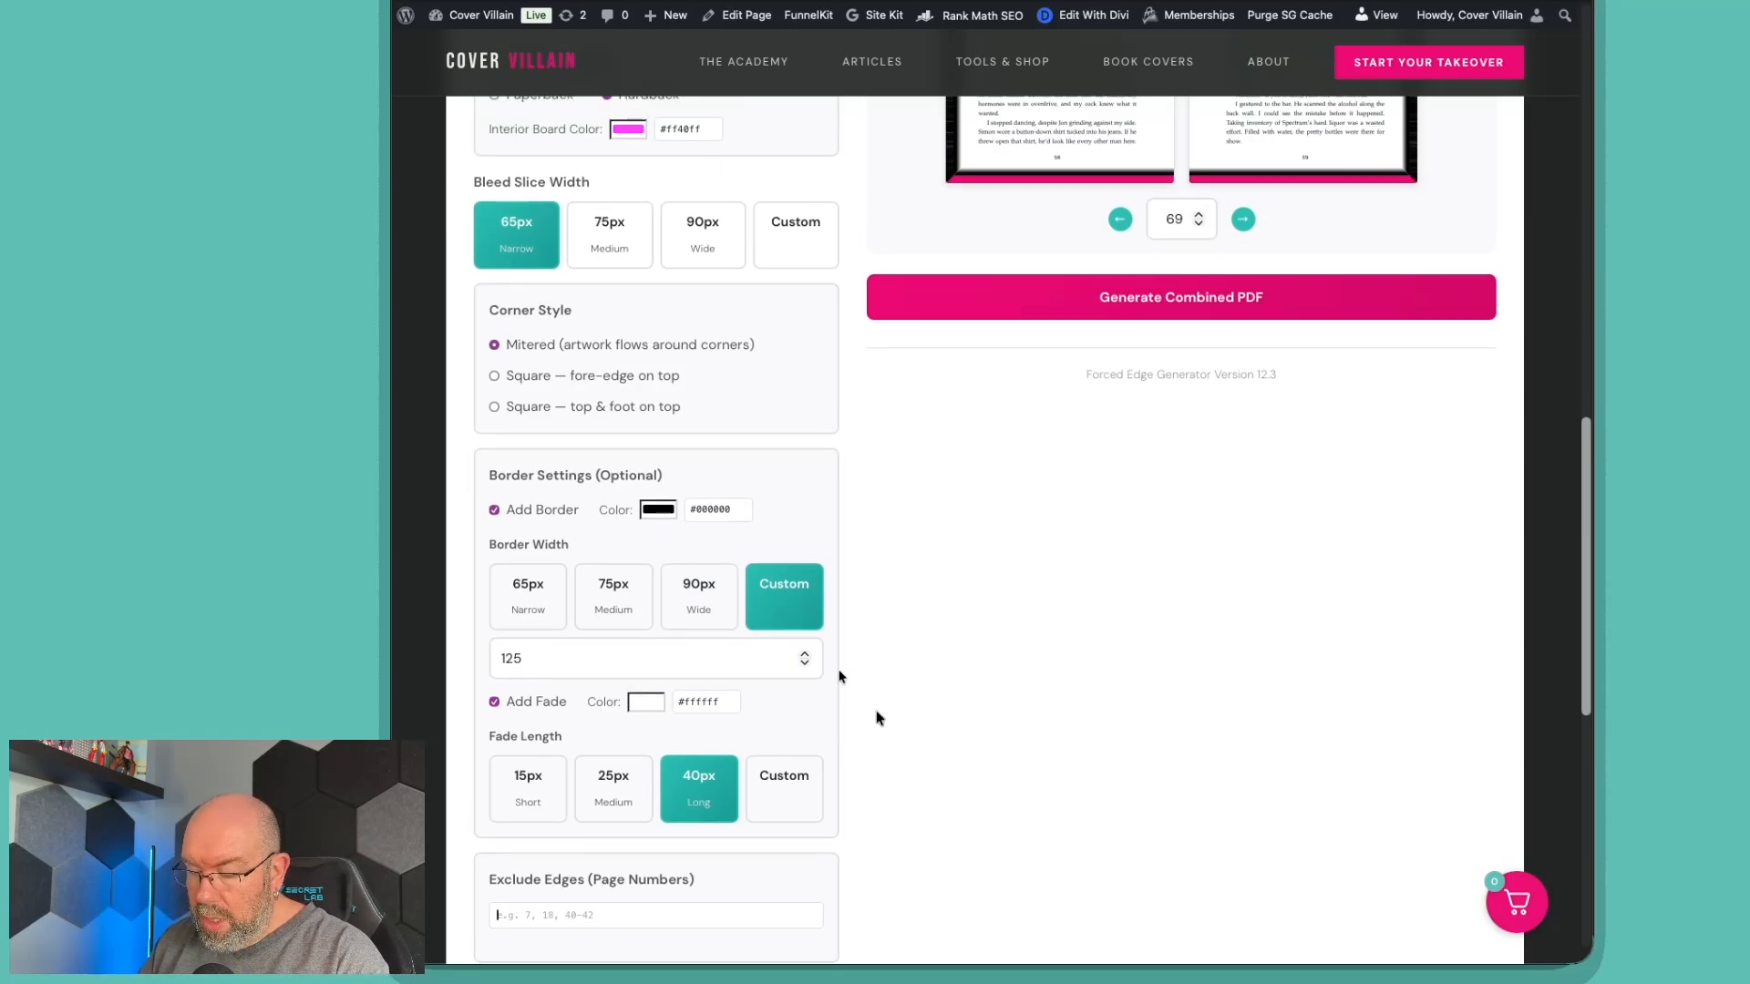
{"action": "scroll", "coordinate": [877, 709], "scroll_direction": "down", "scroll_amount": 2}
{"action": "left_click", "coordinate": [656, 854]}
{"action": "type", "text": "1-"}
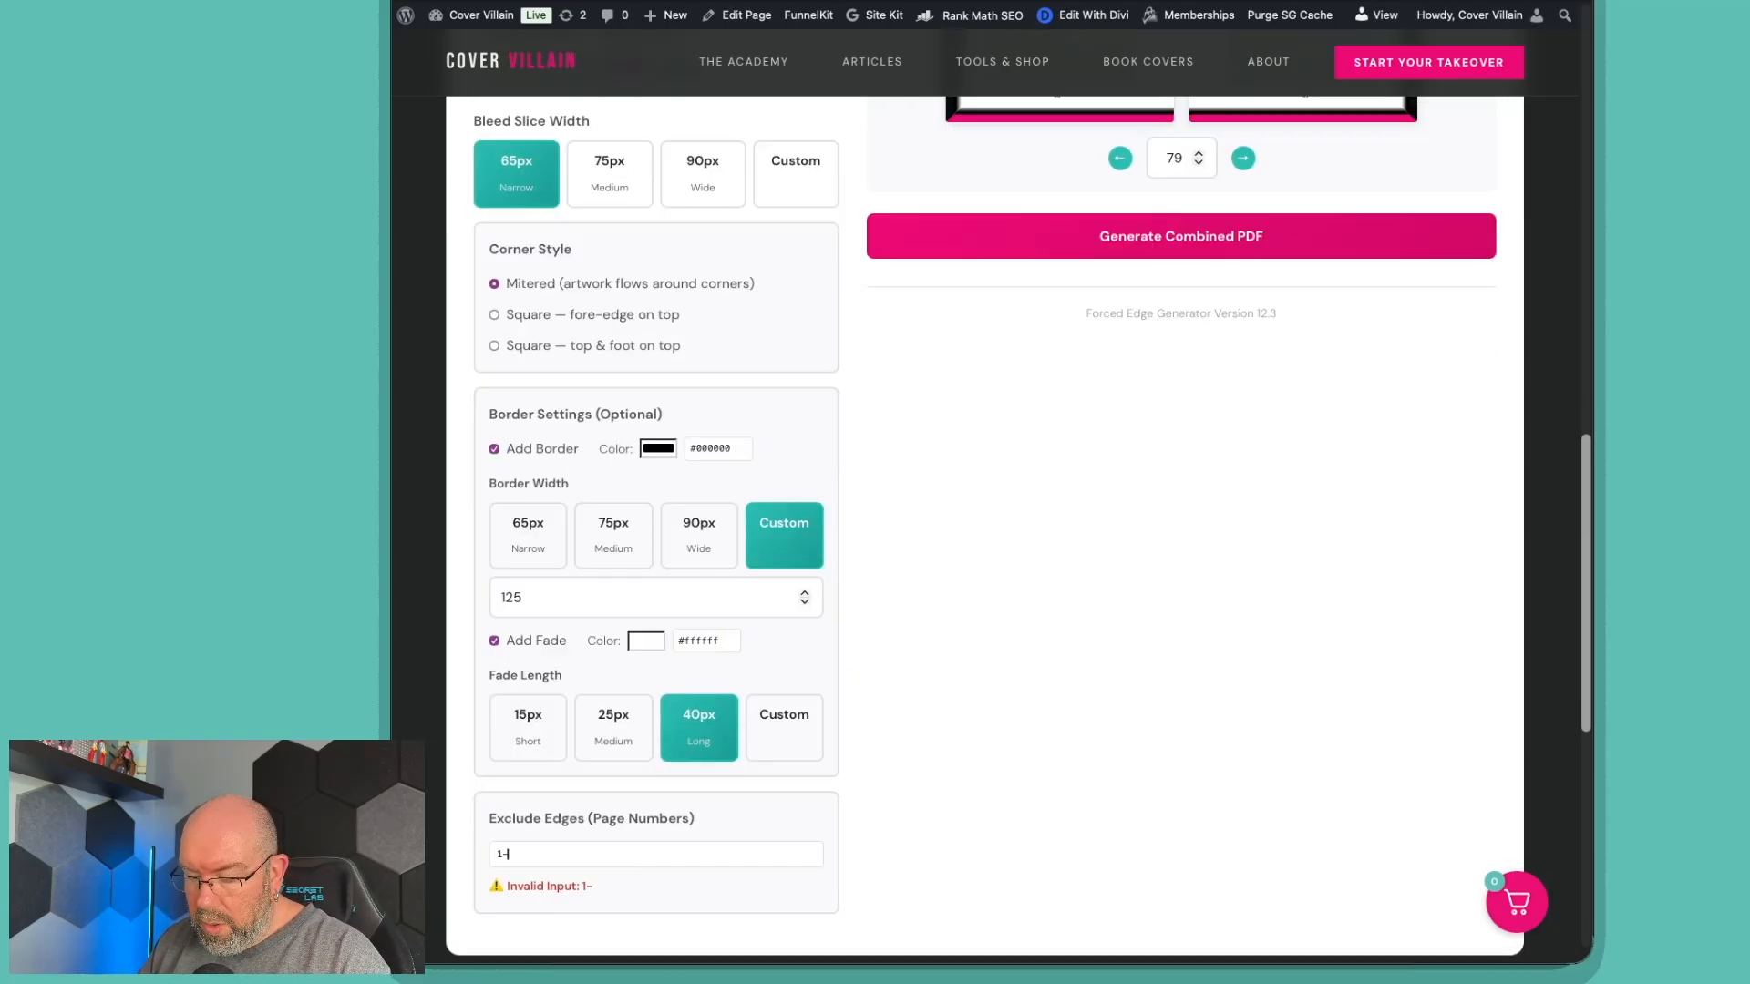
{"action": "type", "text": "10"}
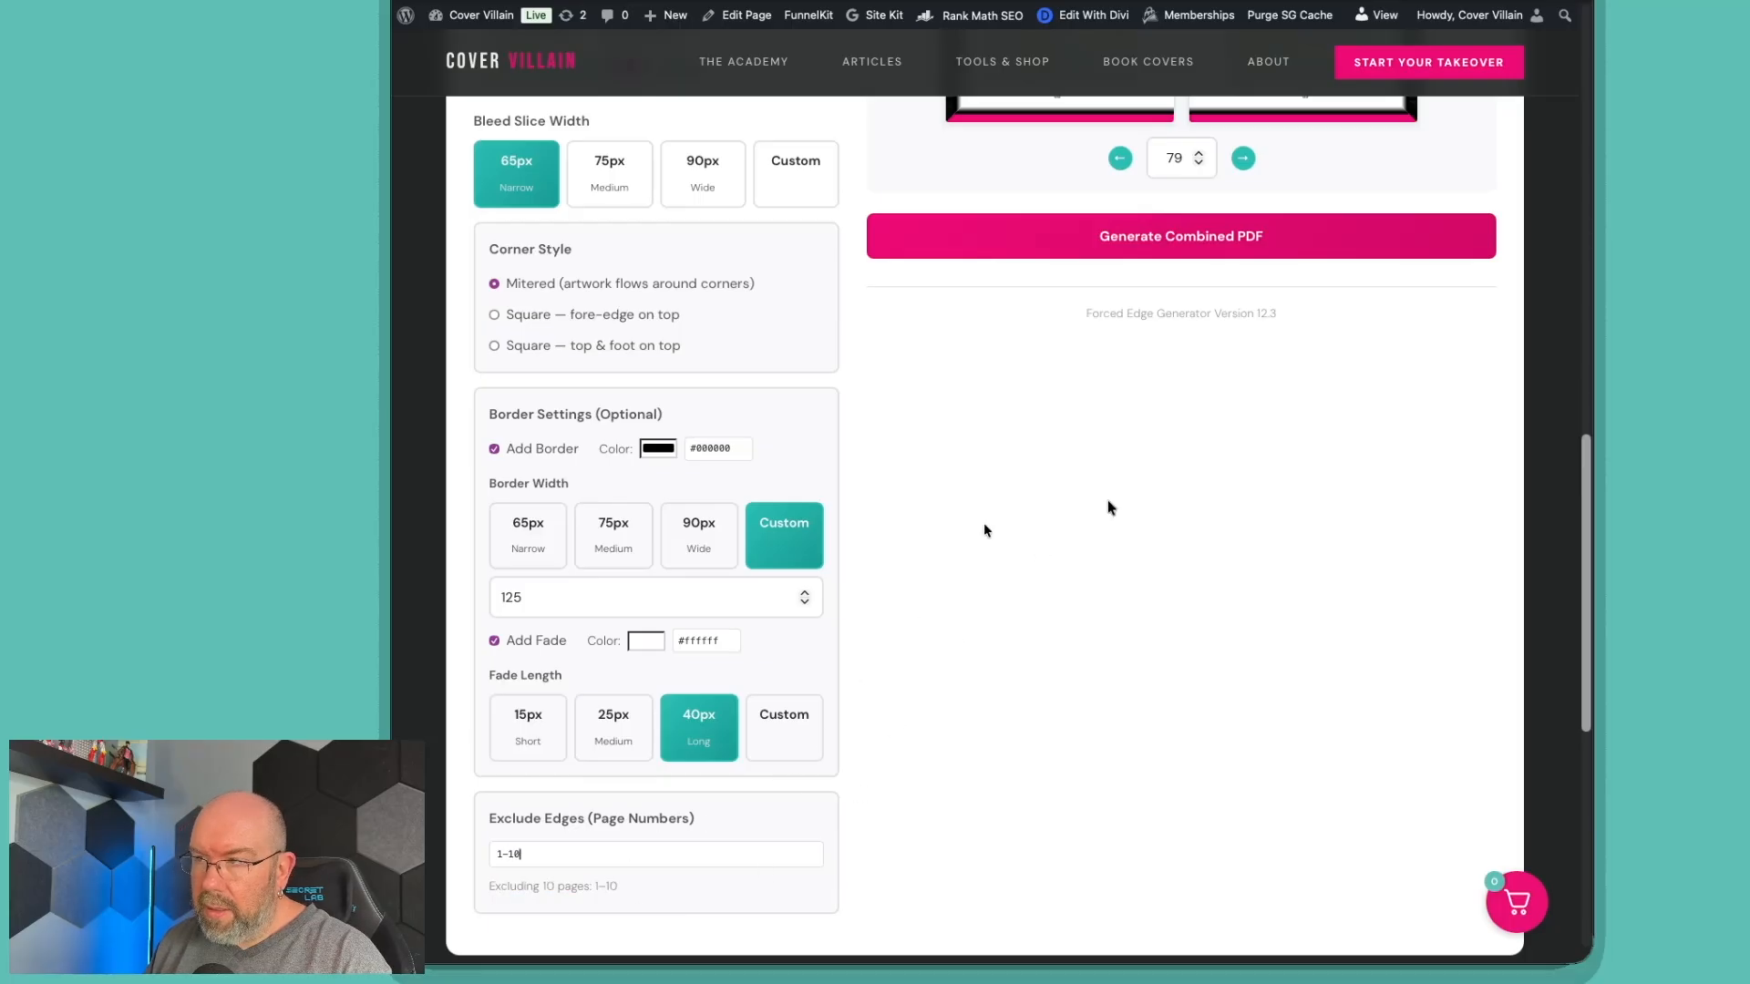
Check in the PDF page preview, from page 10 back to page 6, which pages have edge artwork.
{"action": "scroll", "coordinate": [1184, 492], "scroll_direction": "up", "scroll_amount": 5}
{"action": "double_click", "coordinate": [1176, 463]}
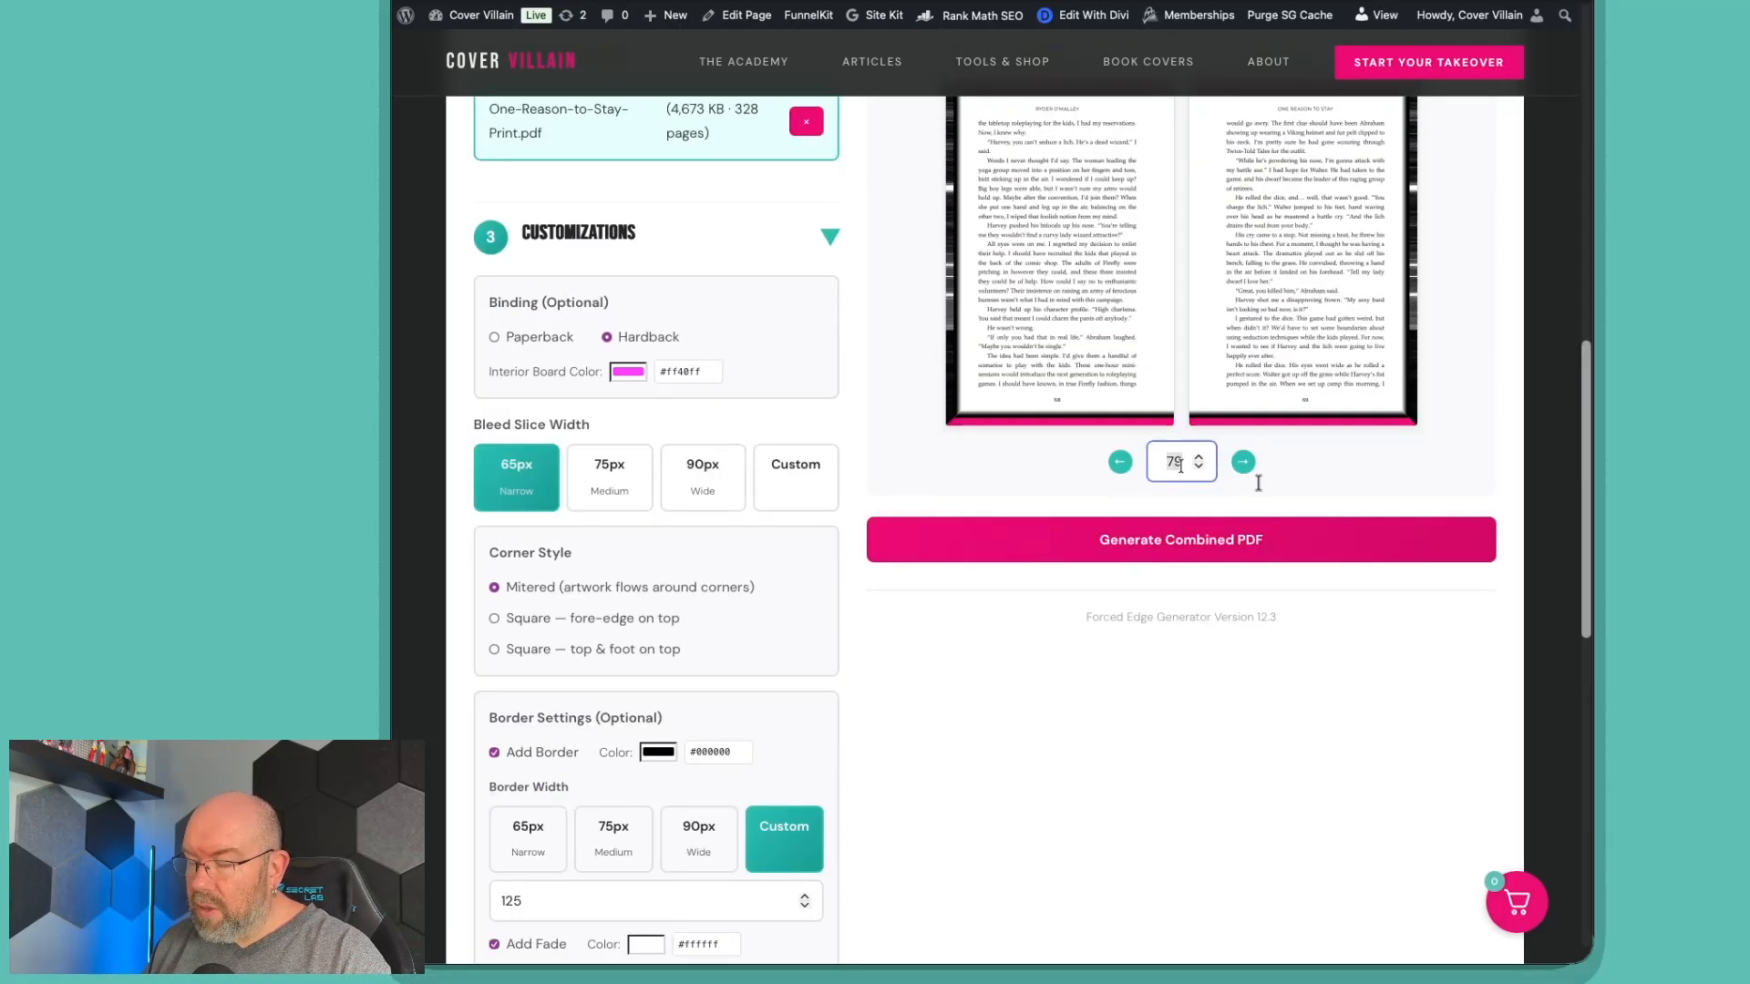
{"action": "type", "text": "10"}
{"action": "left_click", "coordinate": [1119, 647]}
{"action": "scroll", "coordinate": [1119, 638], "scroll_direction": "up", "scroll_amount": 2}
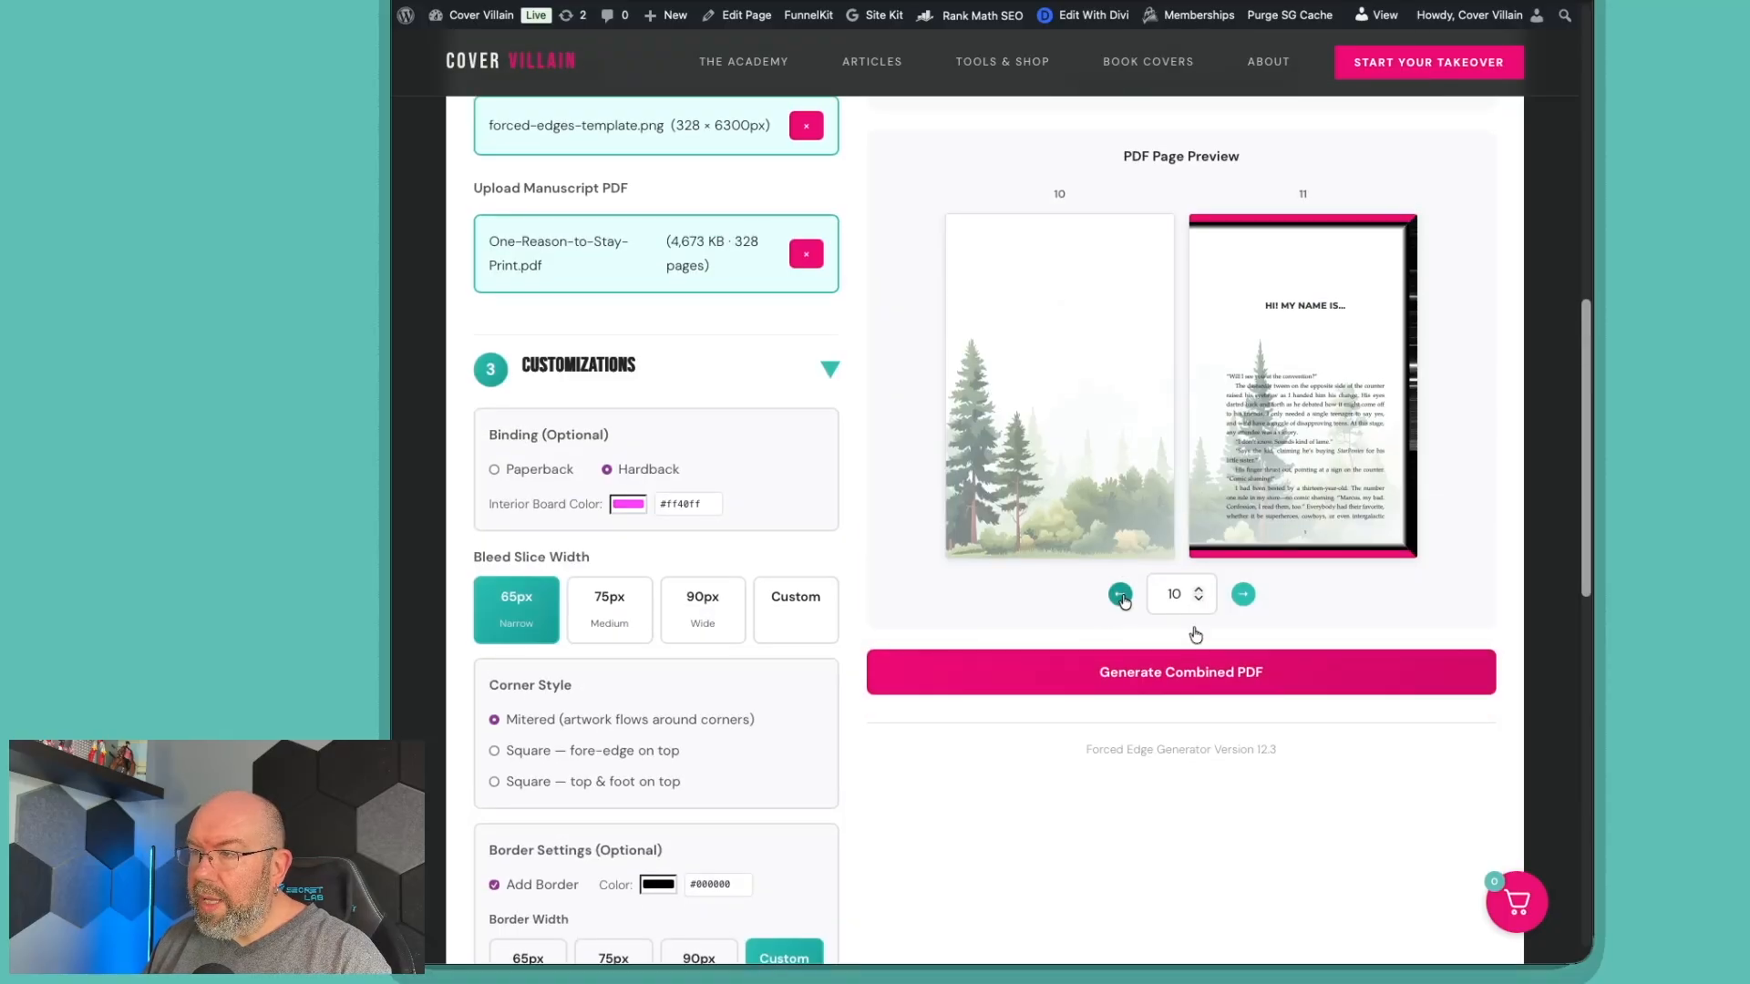
{"action": "left_click", "coordinate": [1121, 596]}
{"action": "left_click", "coordinate": [1120, 597]}
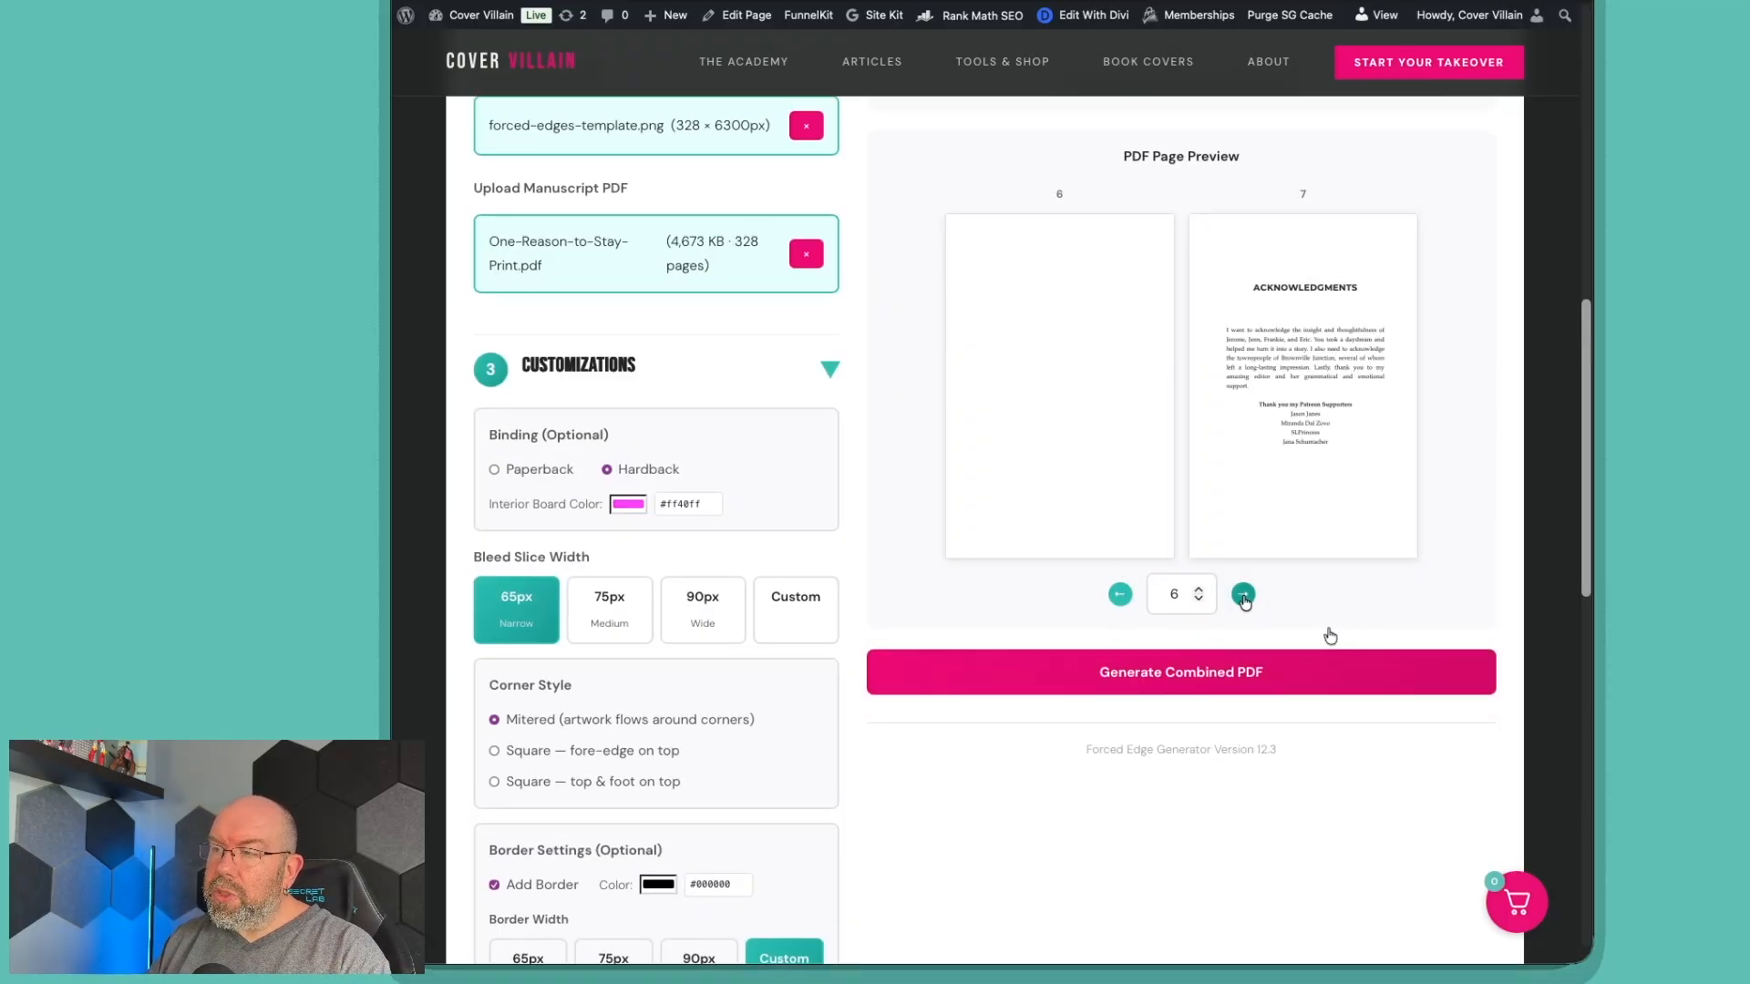
{"action": "left_click", "coordinate": [1243, 596]}
{"action": "left_click", "coordinate": [1243, 596]}
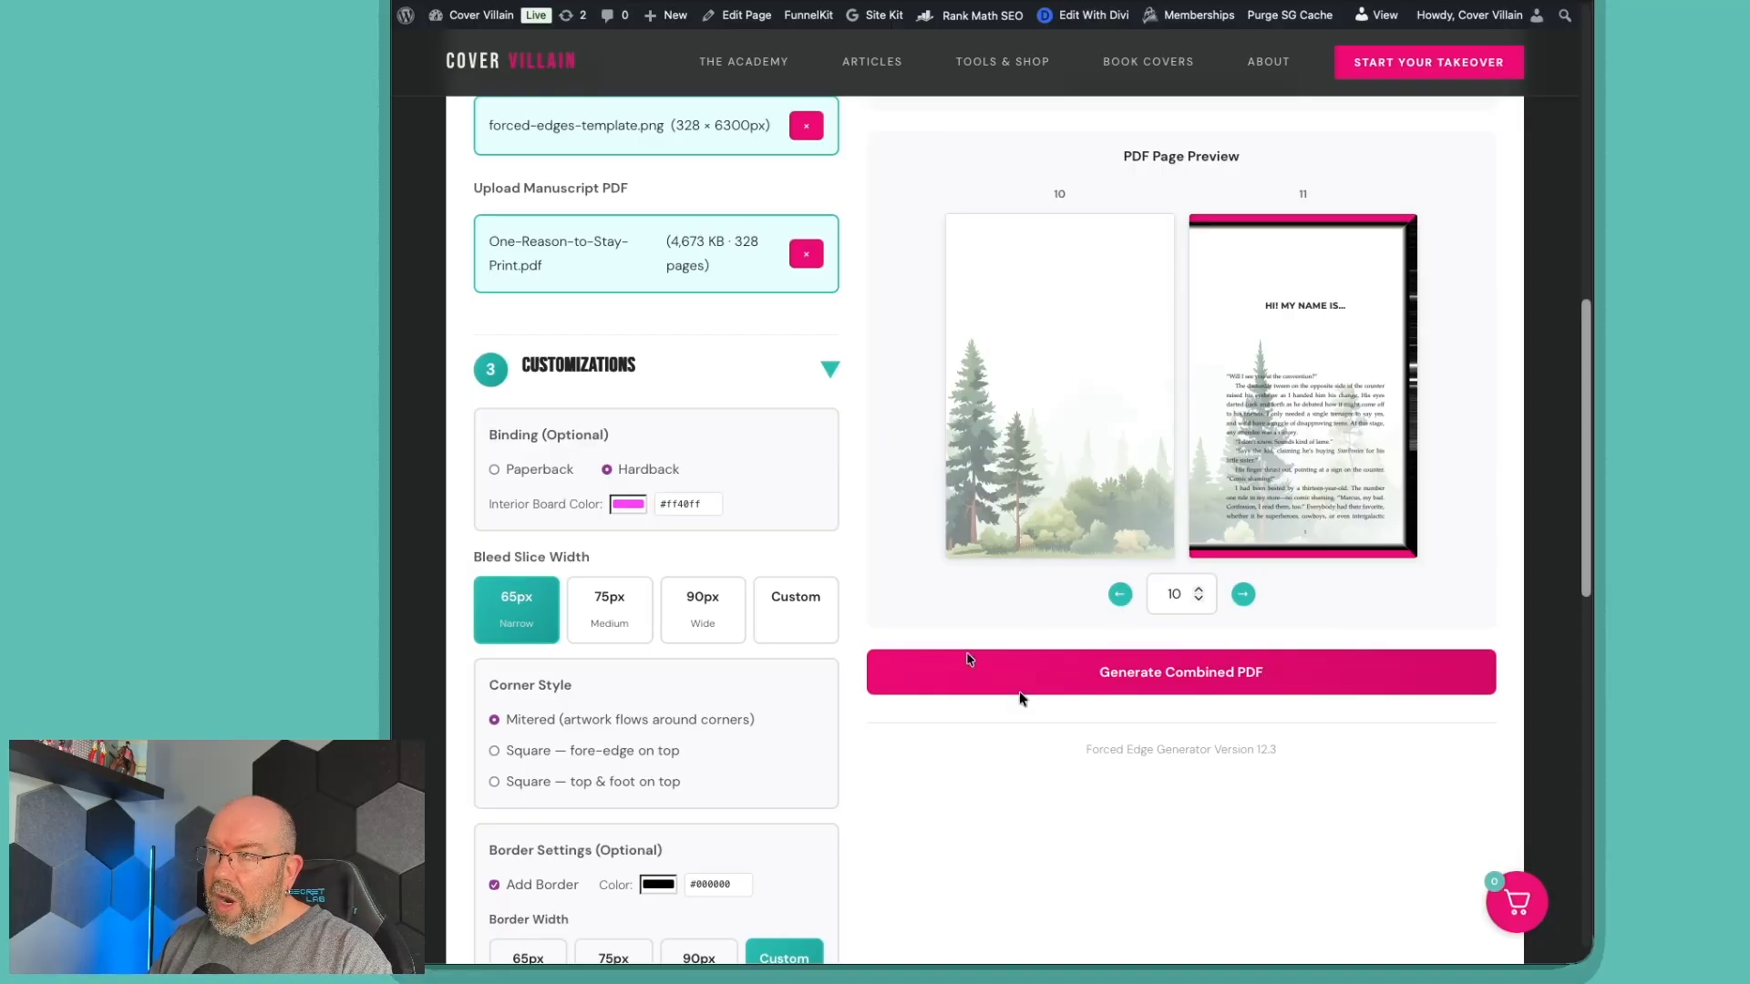
Extend the excluded page range to cover page 11 and check the spreads around it in the page preview.
{"action": "scroll", "coordinate": [1000, 629], "scroll_direction": "down", "scroll_amount": 3}
{"action": "scroll", "coordinate": [556, 911], "scroll_direction": "down", "scroll_amount": 3}
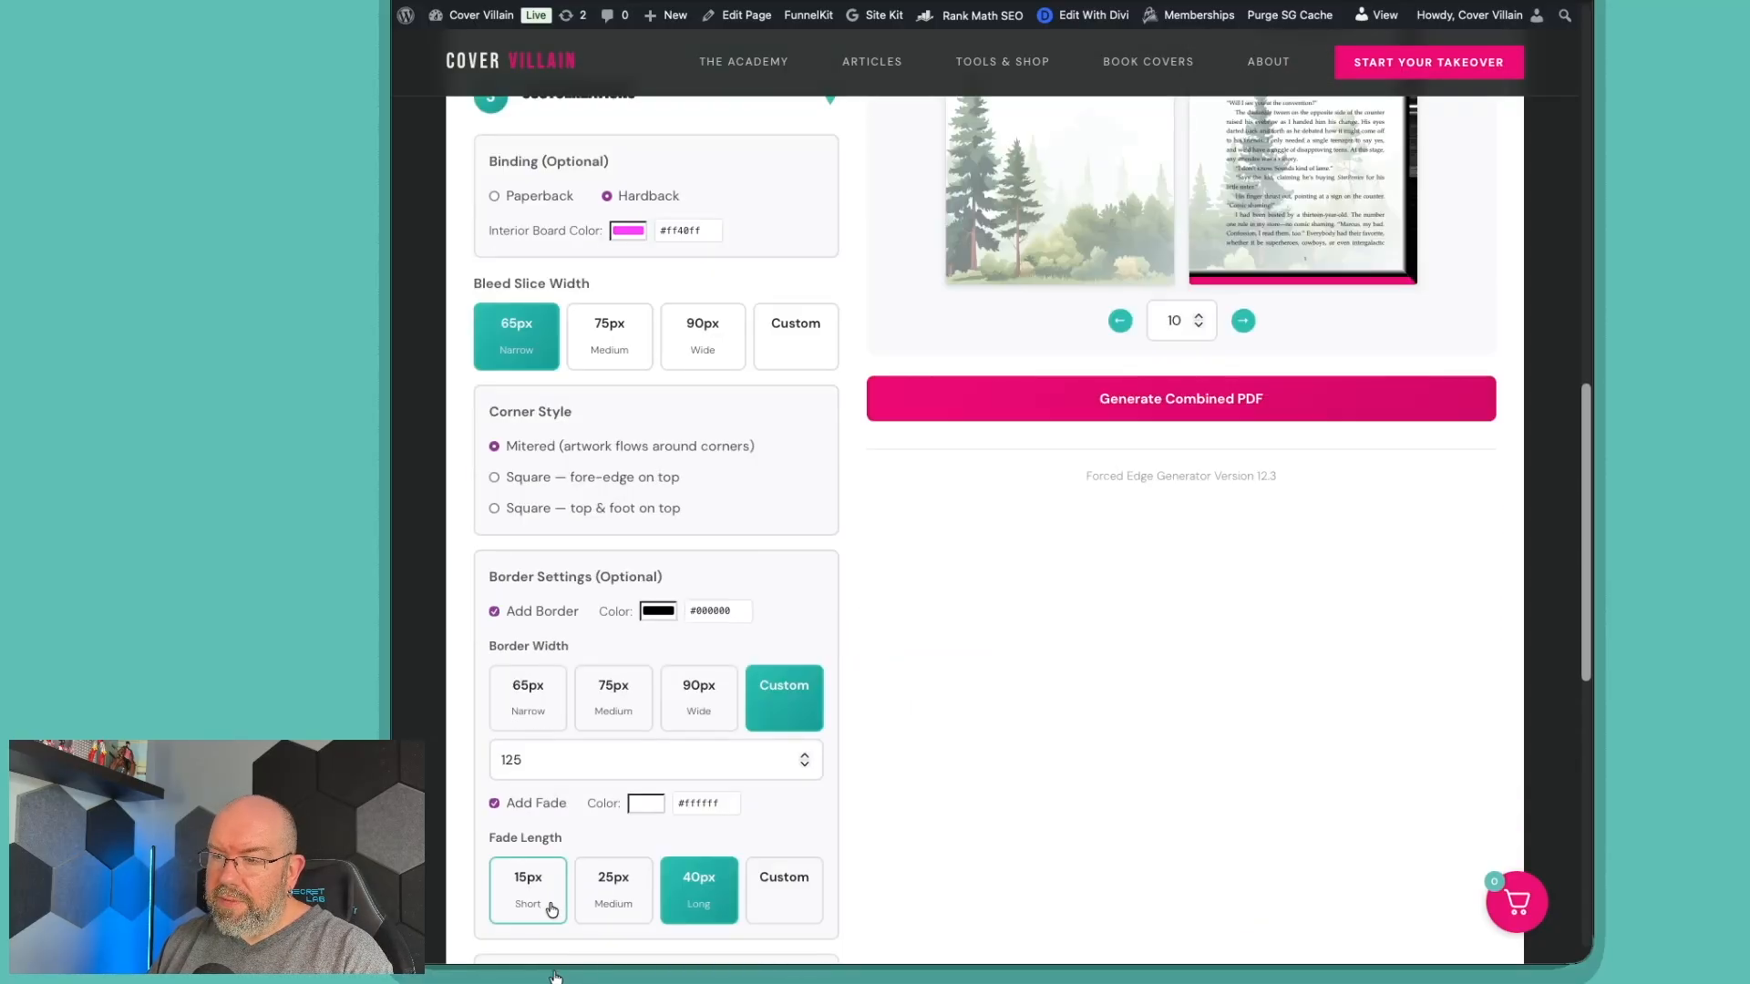
{"action": "scroll", "coordinate": [547, 929], "scroll_direction": "down", "scroll_amount": 1}
{"action": "left_click", "coordinate": [547, 945]}
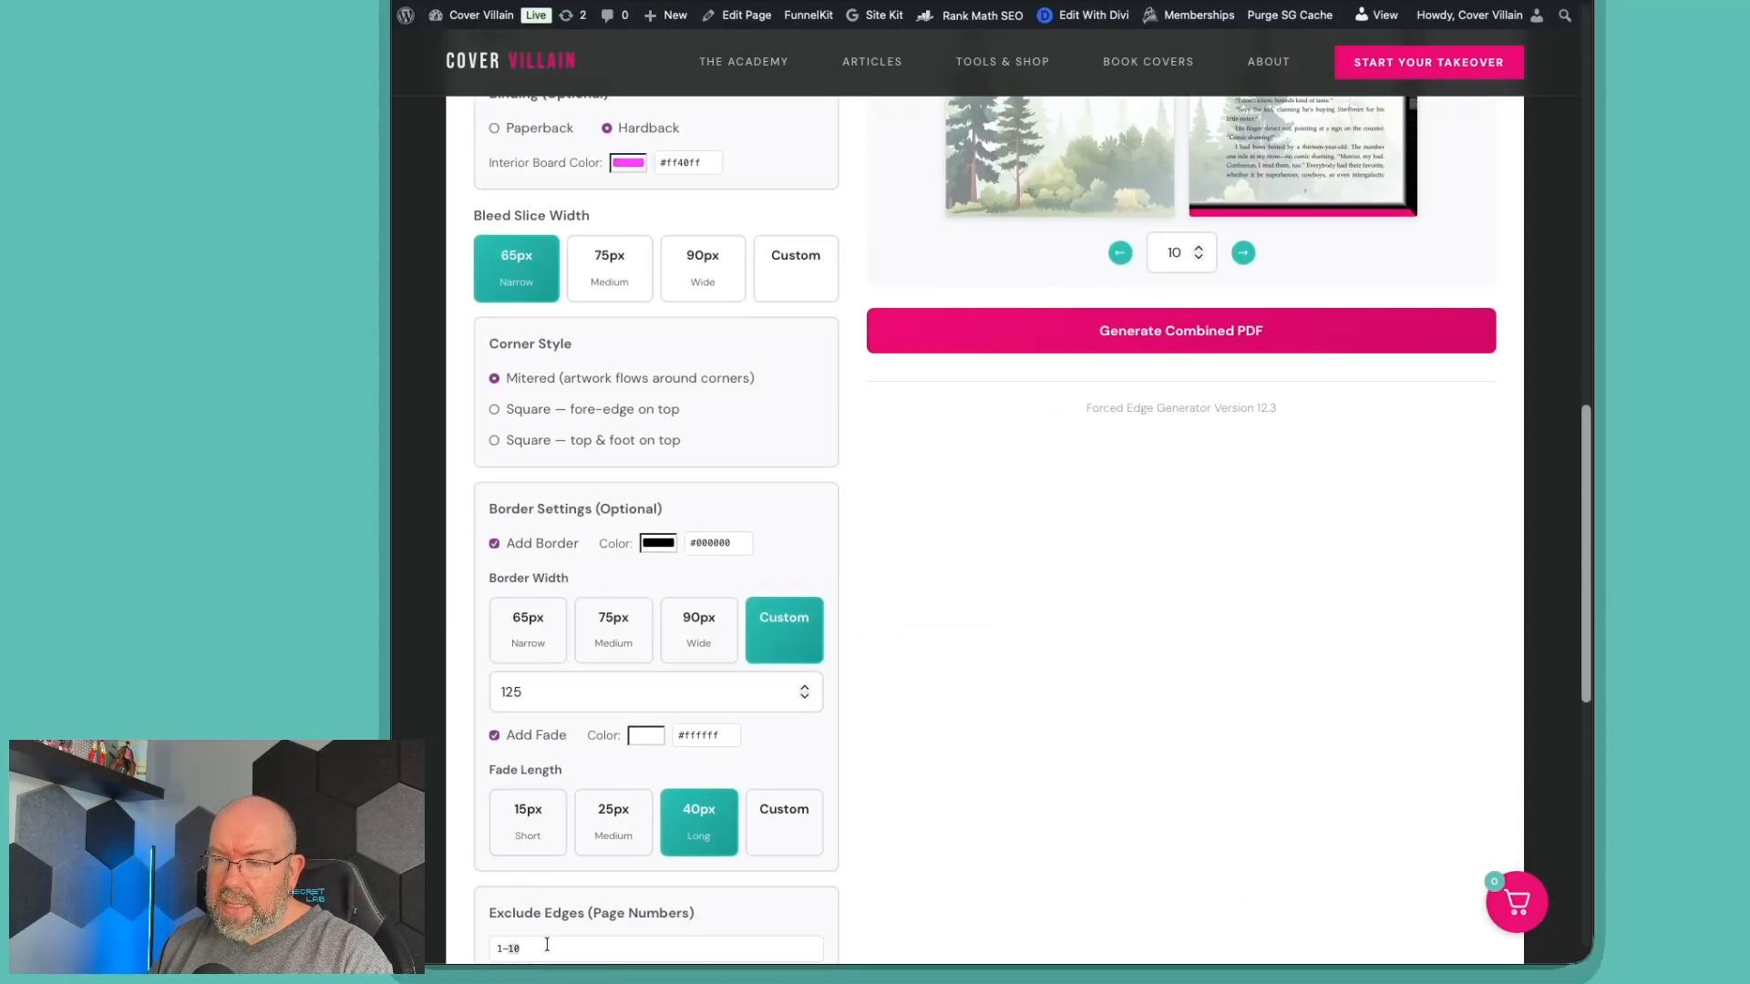
{"action": "scroll", "coordinate": [1327, 533], "scroll_direction": "up", "scroll_amount": 5}
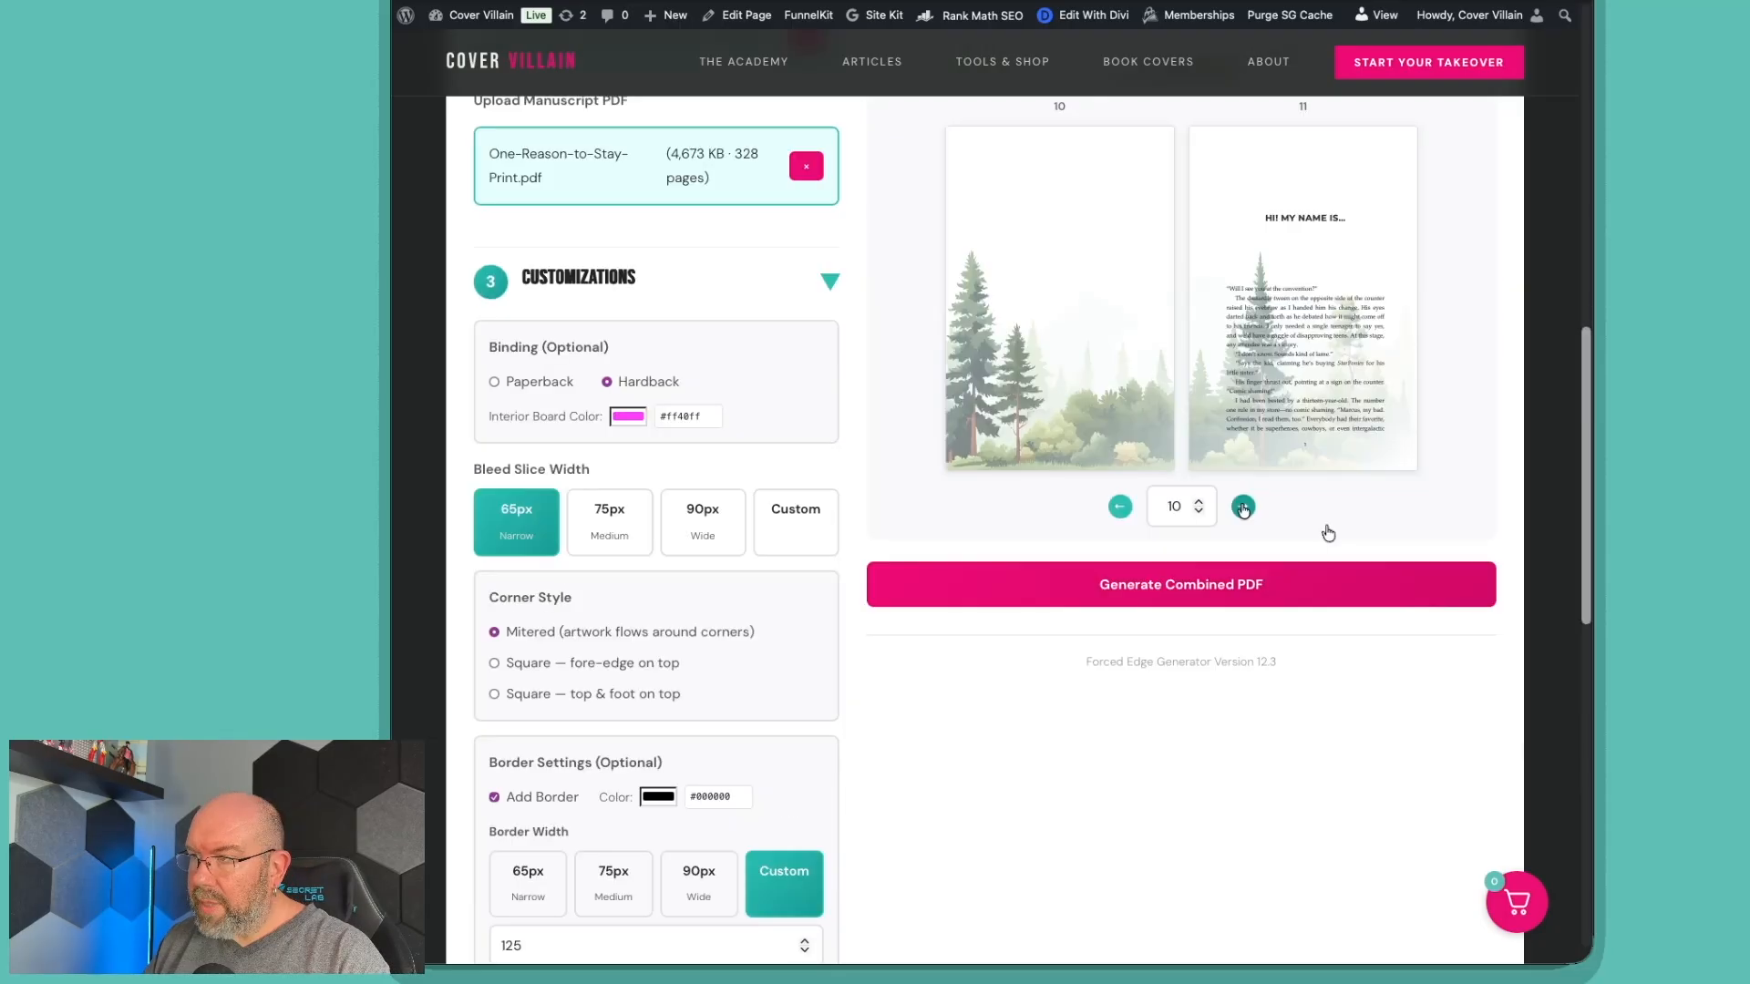
{"action": "left_click", "coordinate": [1242, 508]}
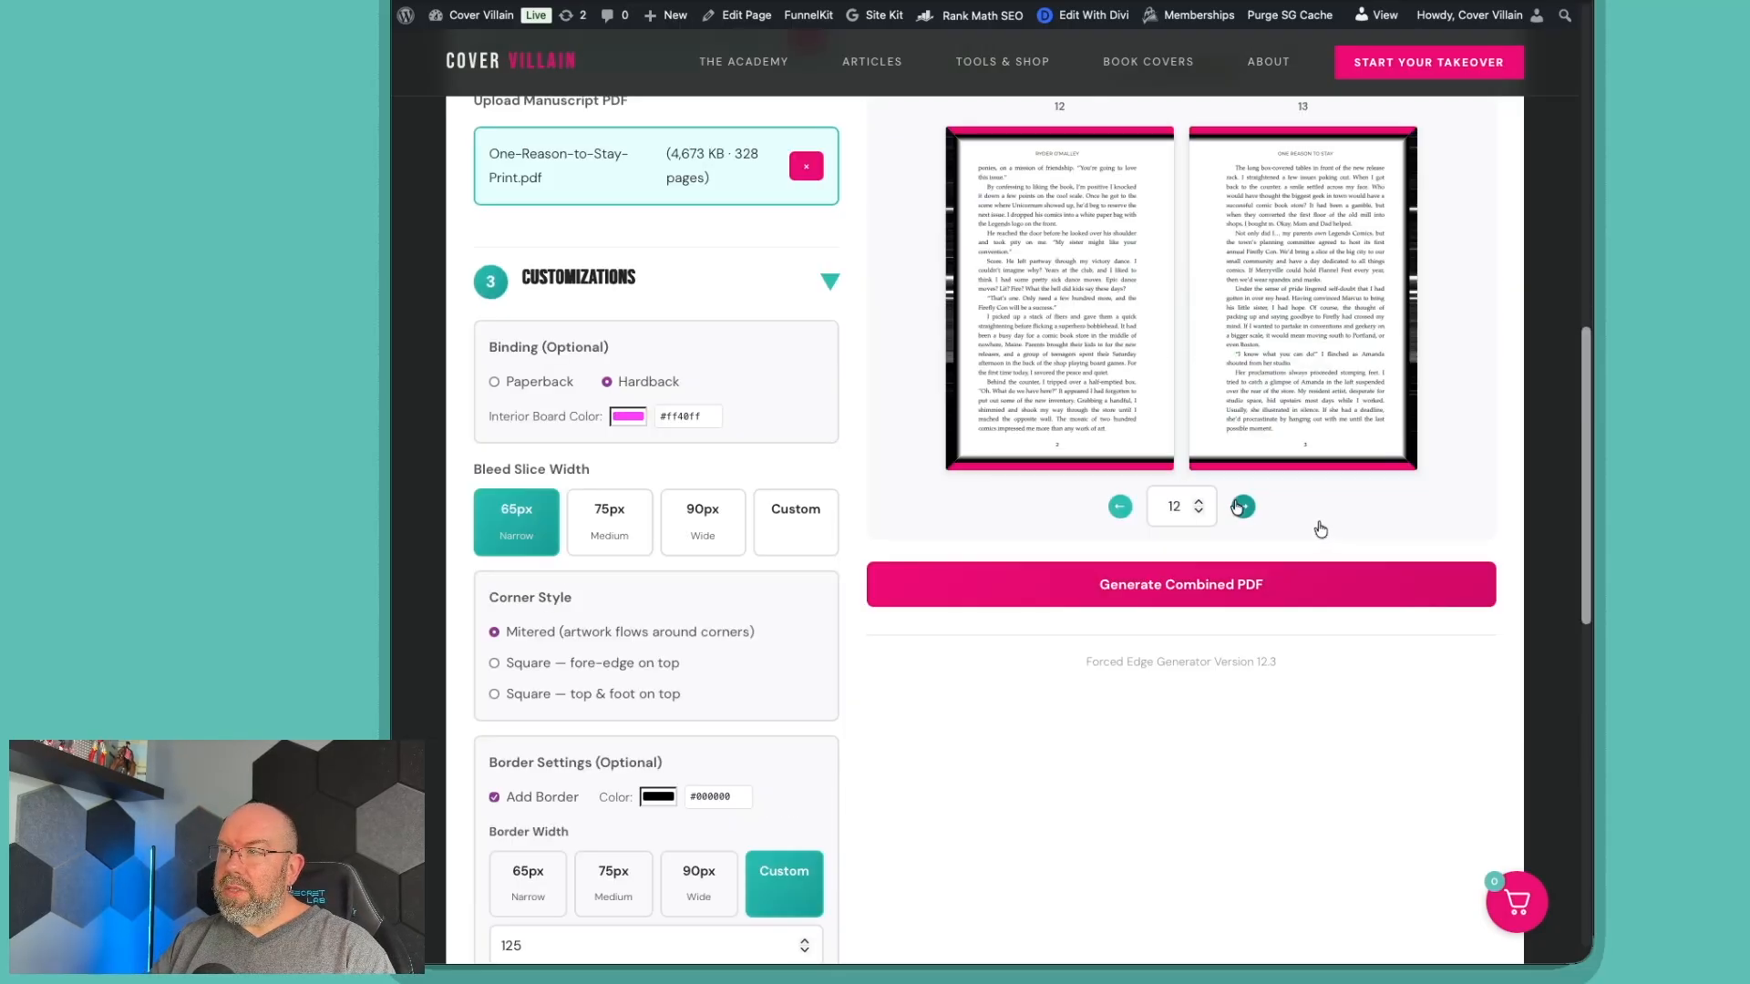
{"action": "left_click", "coordinate": [1120, 506]}
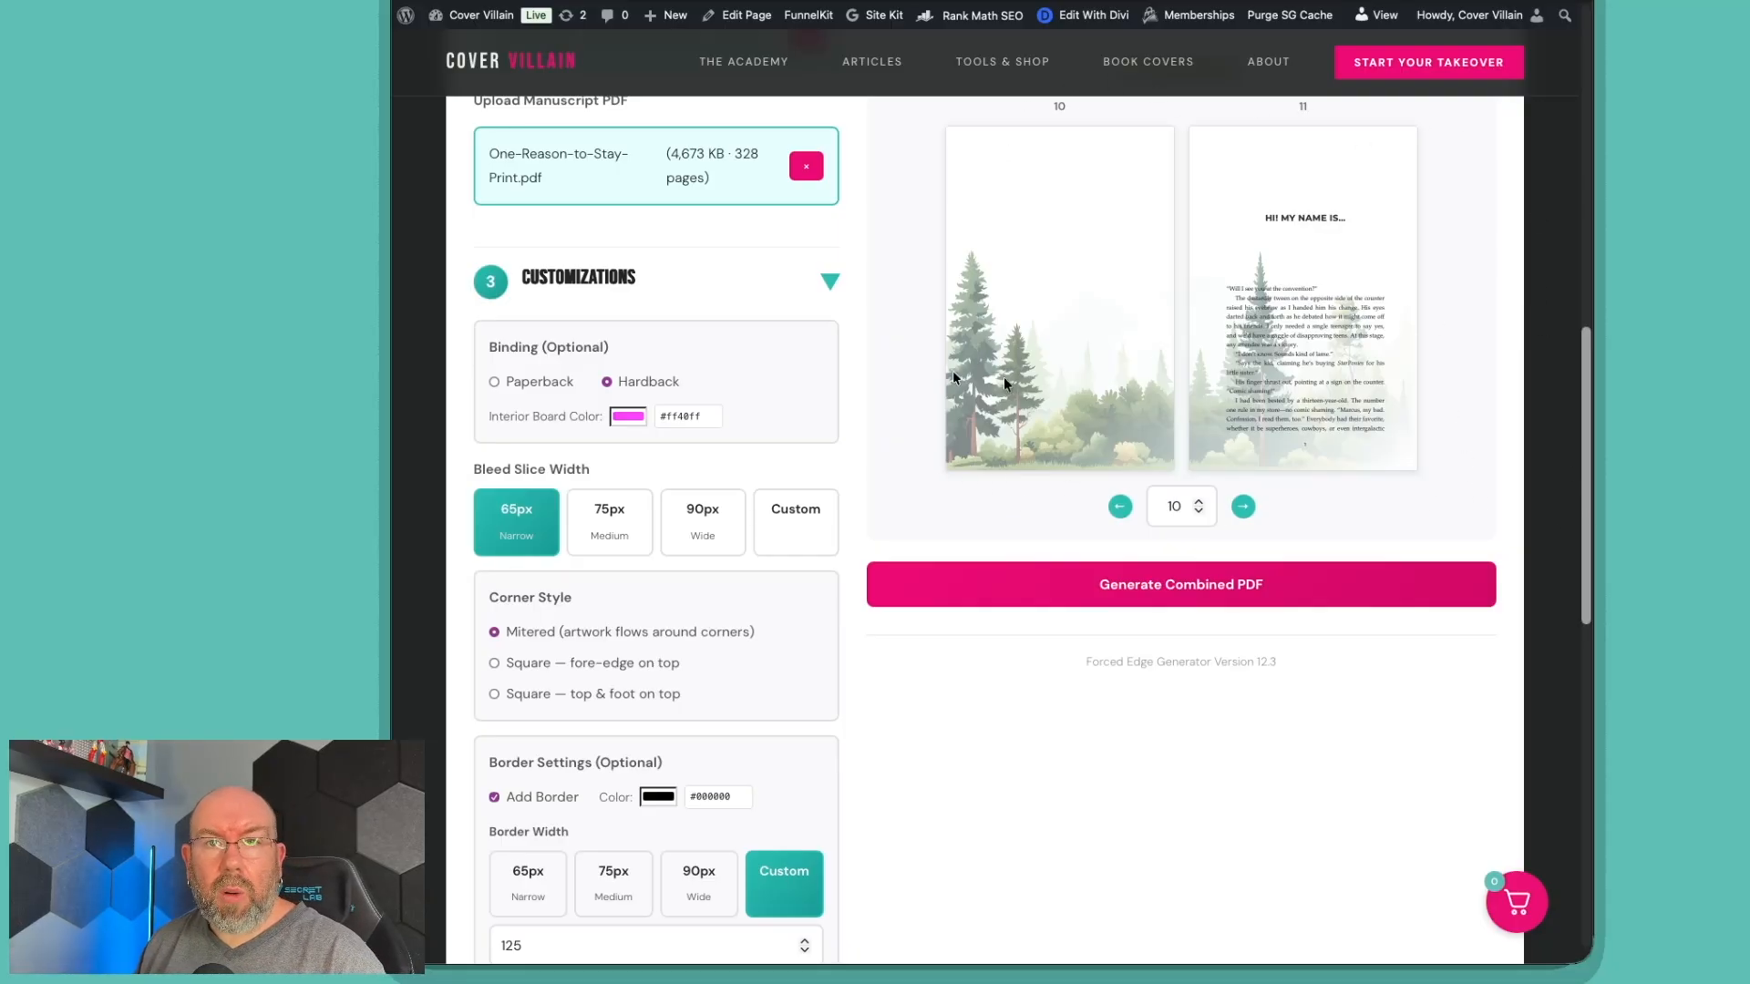
Page through the PDF page preview from page 10 to page 22 to review the edges and border.
{"action": "scroll", "coordinate": [903, 757], "scroll_direction": "down", "scroll_amount": 5}
{"action": "scroll", "coordinate": [903, 758], "scroll_direction": "up", "scroll_amount": 7}
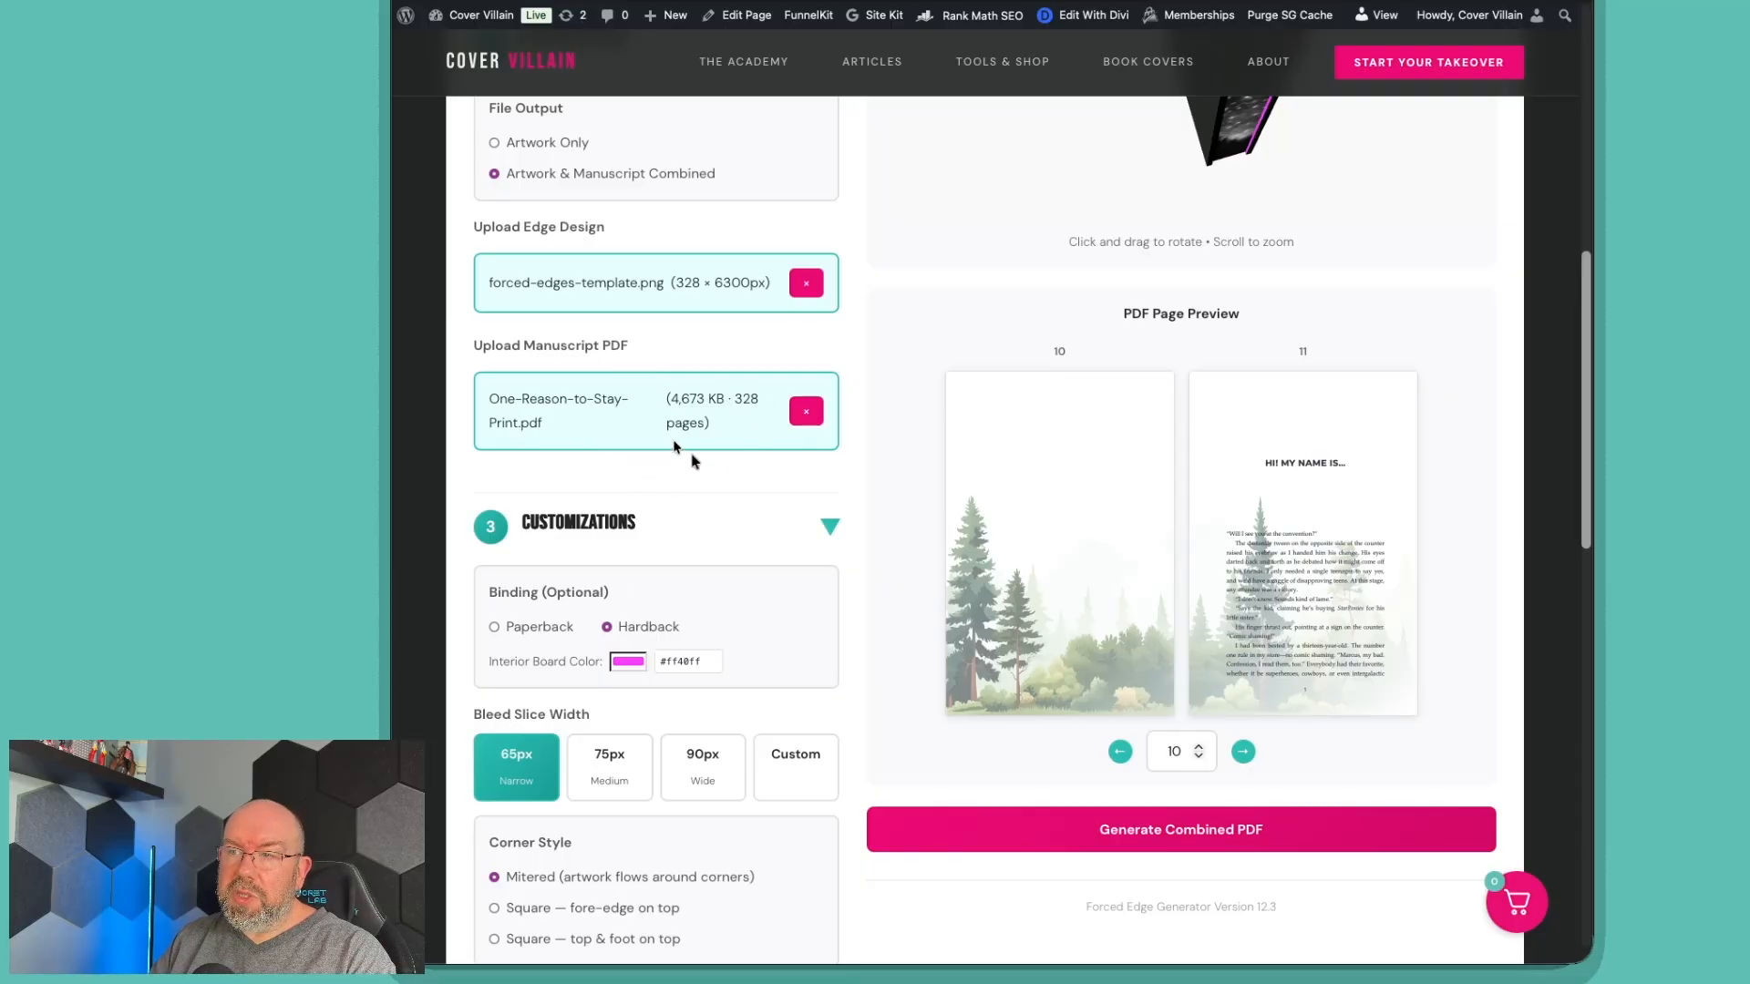
{"action": "left_click", "coordinate": [1243, 752]}
{"action": "left_click", "coordinate": [1243, 752]}
{"action": "left_click", "coordinate": [1243, 751]}
{"action": "left_click", "coordinate": [1243, 752]}
{"action": "left_click", "coordinate": [1243, 752]}
{"action": "left_click", "coordinate": [1243, 752]}
Review the customization settings and generate the combined PDF.
{"action": "scroll", "coordinate": [713, 602], "scroll_direction": "down", "scroll_amount": 5}
{"action": "scroll", "coordinate": [714, 609], "scroll_direction": "up", "scroll_amount": 4}
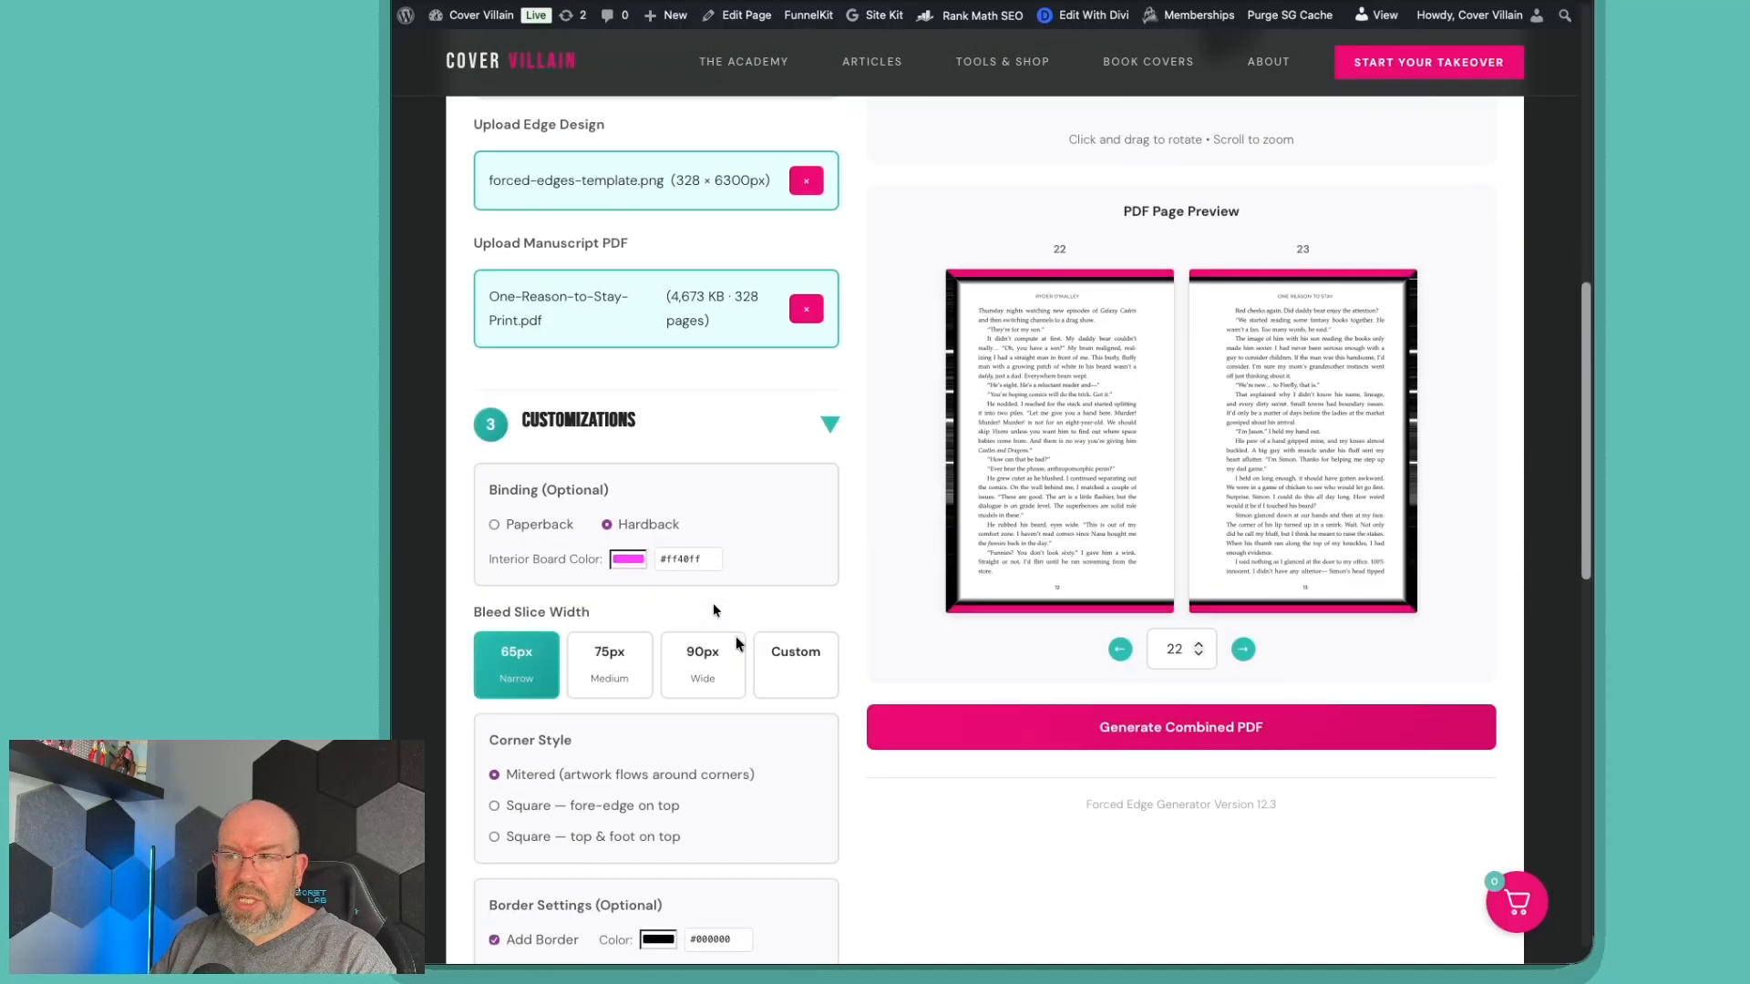
{"action": "scroll", "coordinate": [713, 606], "scroll_direction": "up", "scroll_amount": 1}
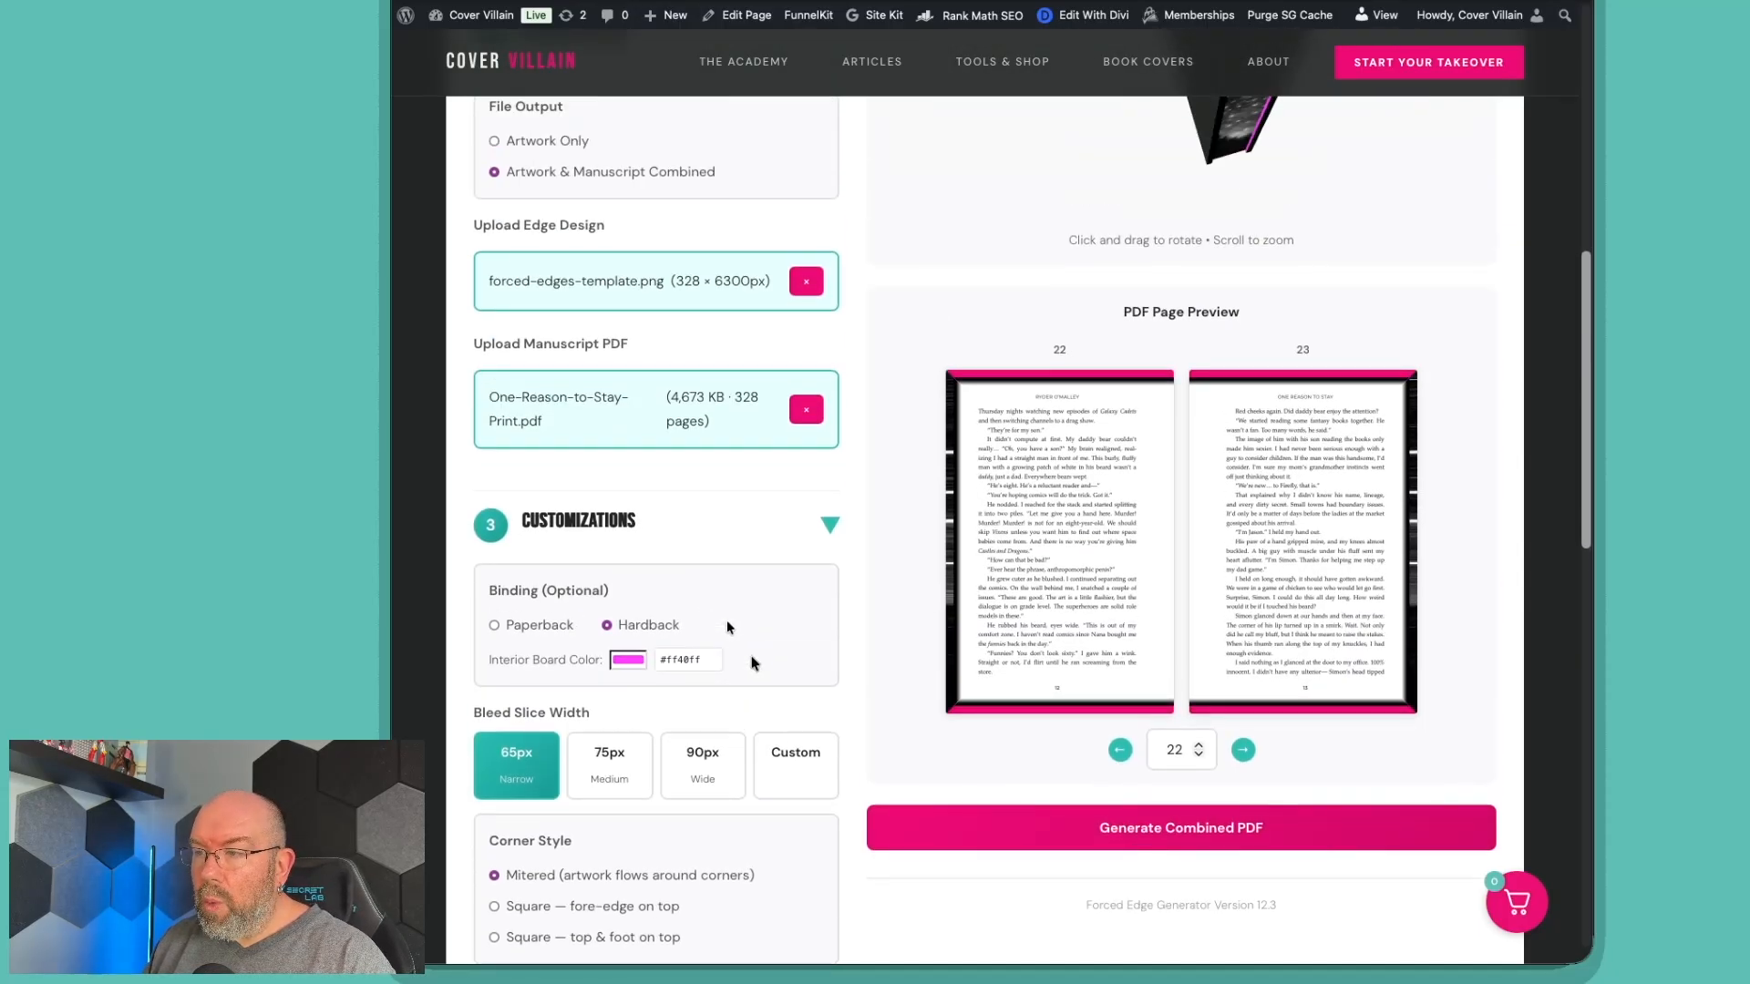
{"action": "left_click", "coordinate": [1075, 833]}
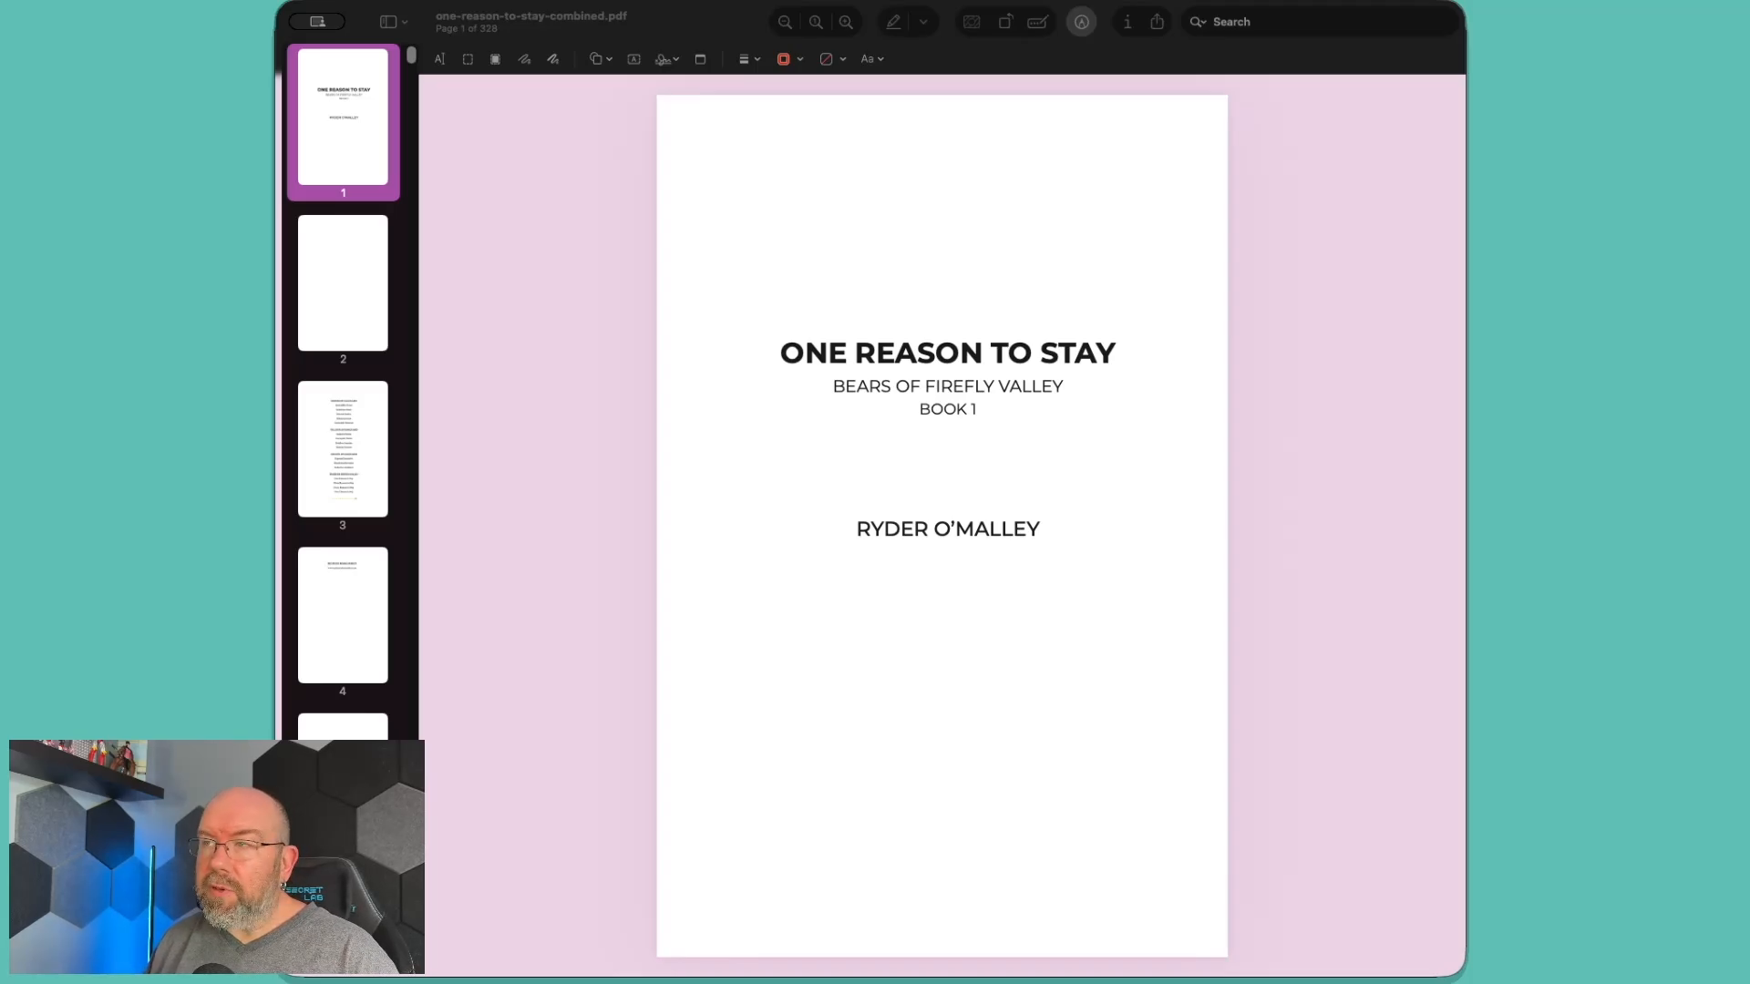
Switch to one-reason-to-stay-combined.pdf in Preview and check the excluded opening pages through the spread of pages 12-13.
{"action": "left_click", "coordinate": [1323, 151]}
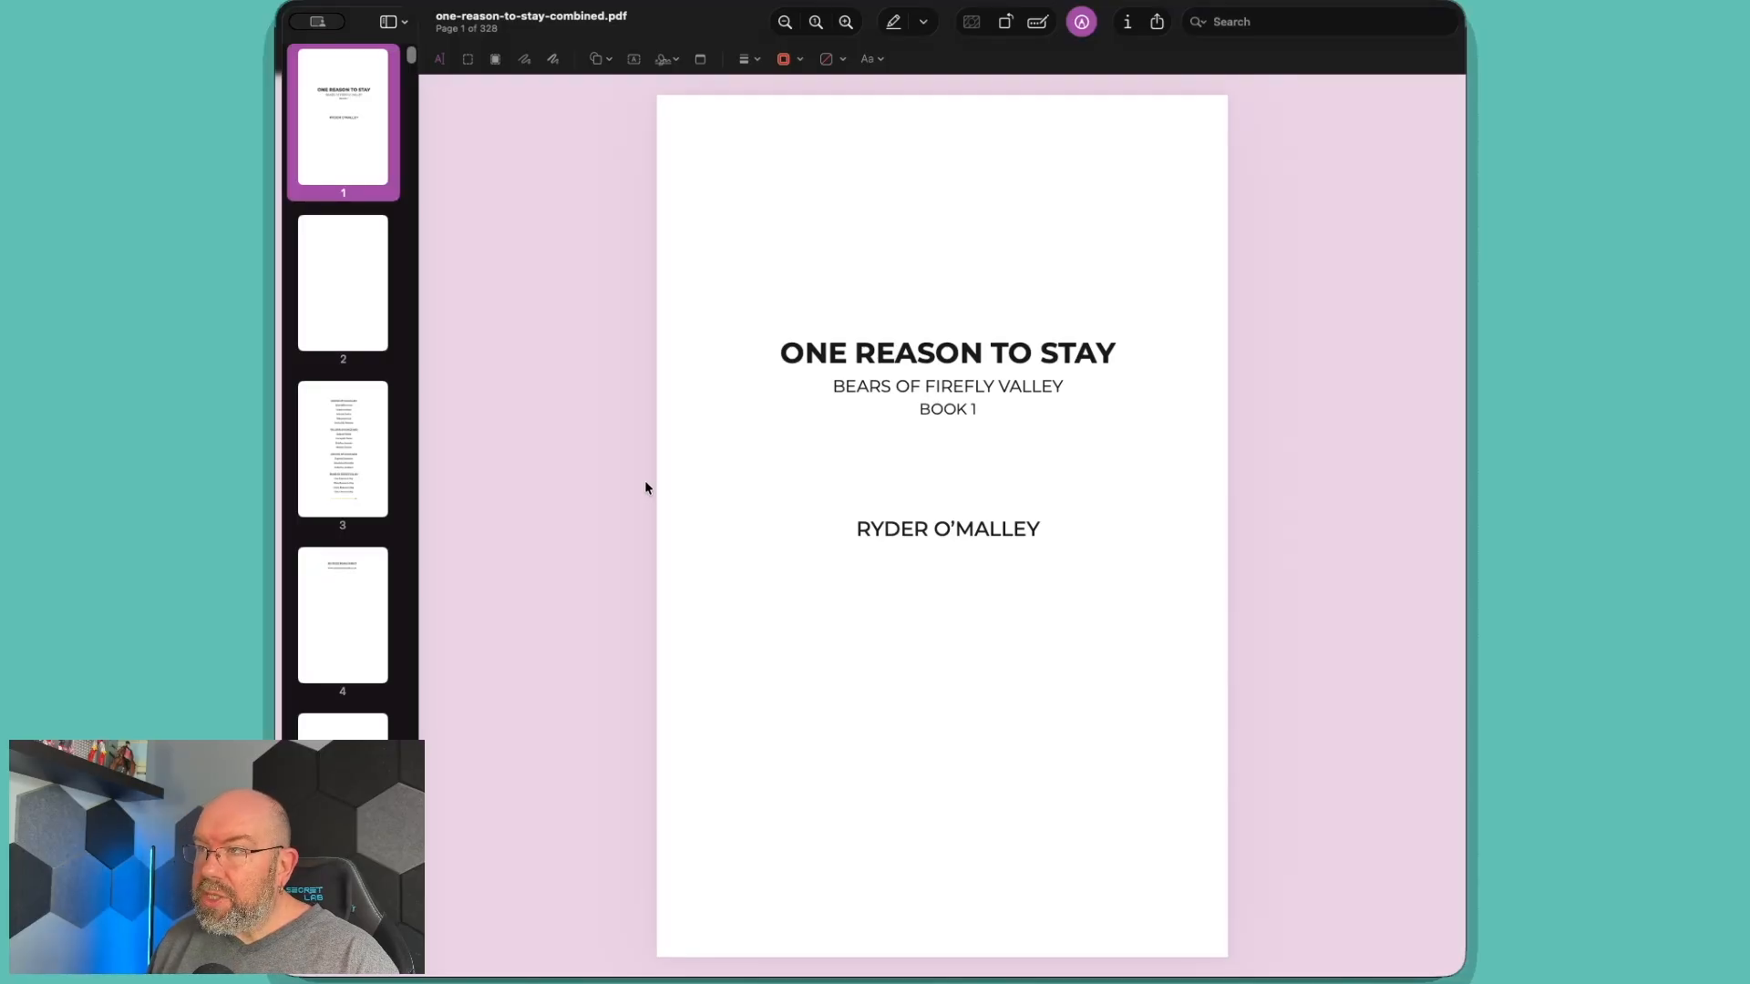
{"action": "key", "text": "Right"}
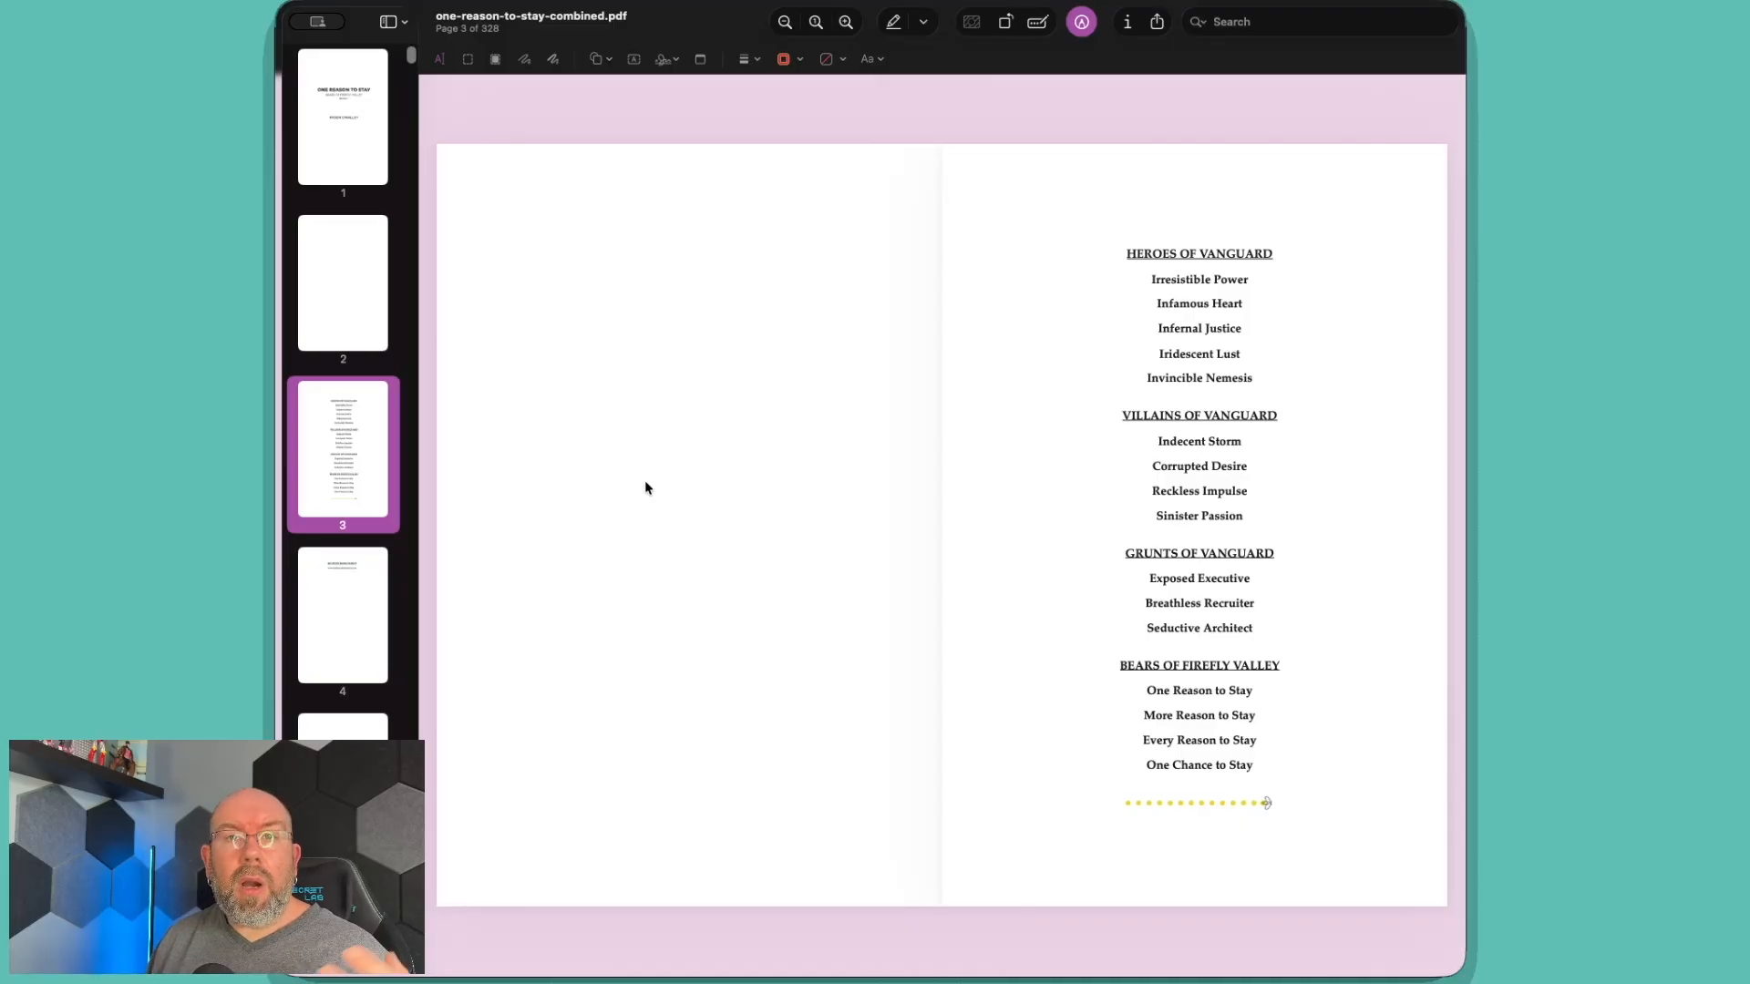
{"action": "key", "text": "Right"}
{"action": "key", "text": "Right"}
{"action": "key", "text": "Right"}
{"action": "key", "text": "Right"}
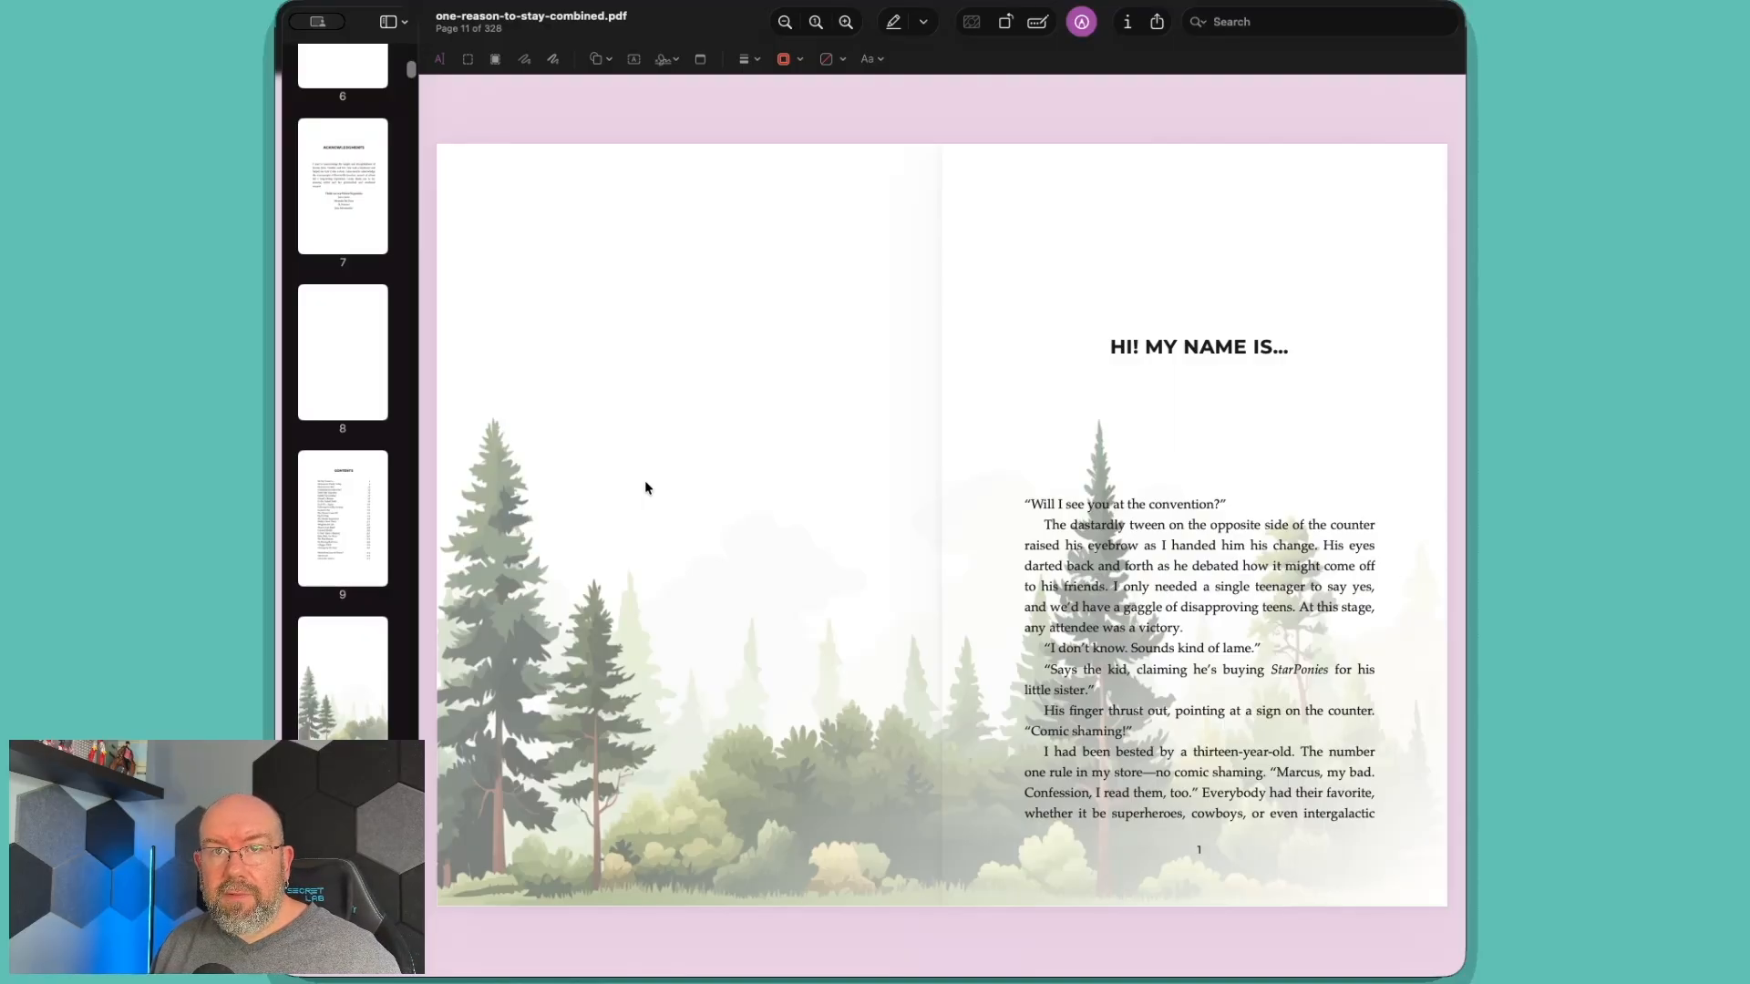
{"action": "key", "text": "Right"}
{"action": "key", "text": "Right"}
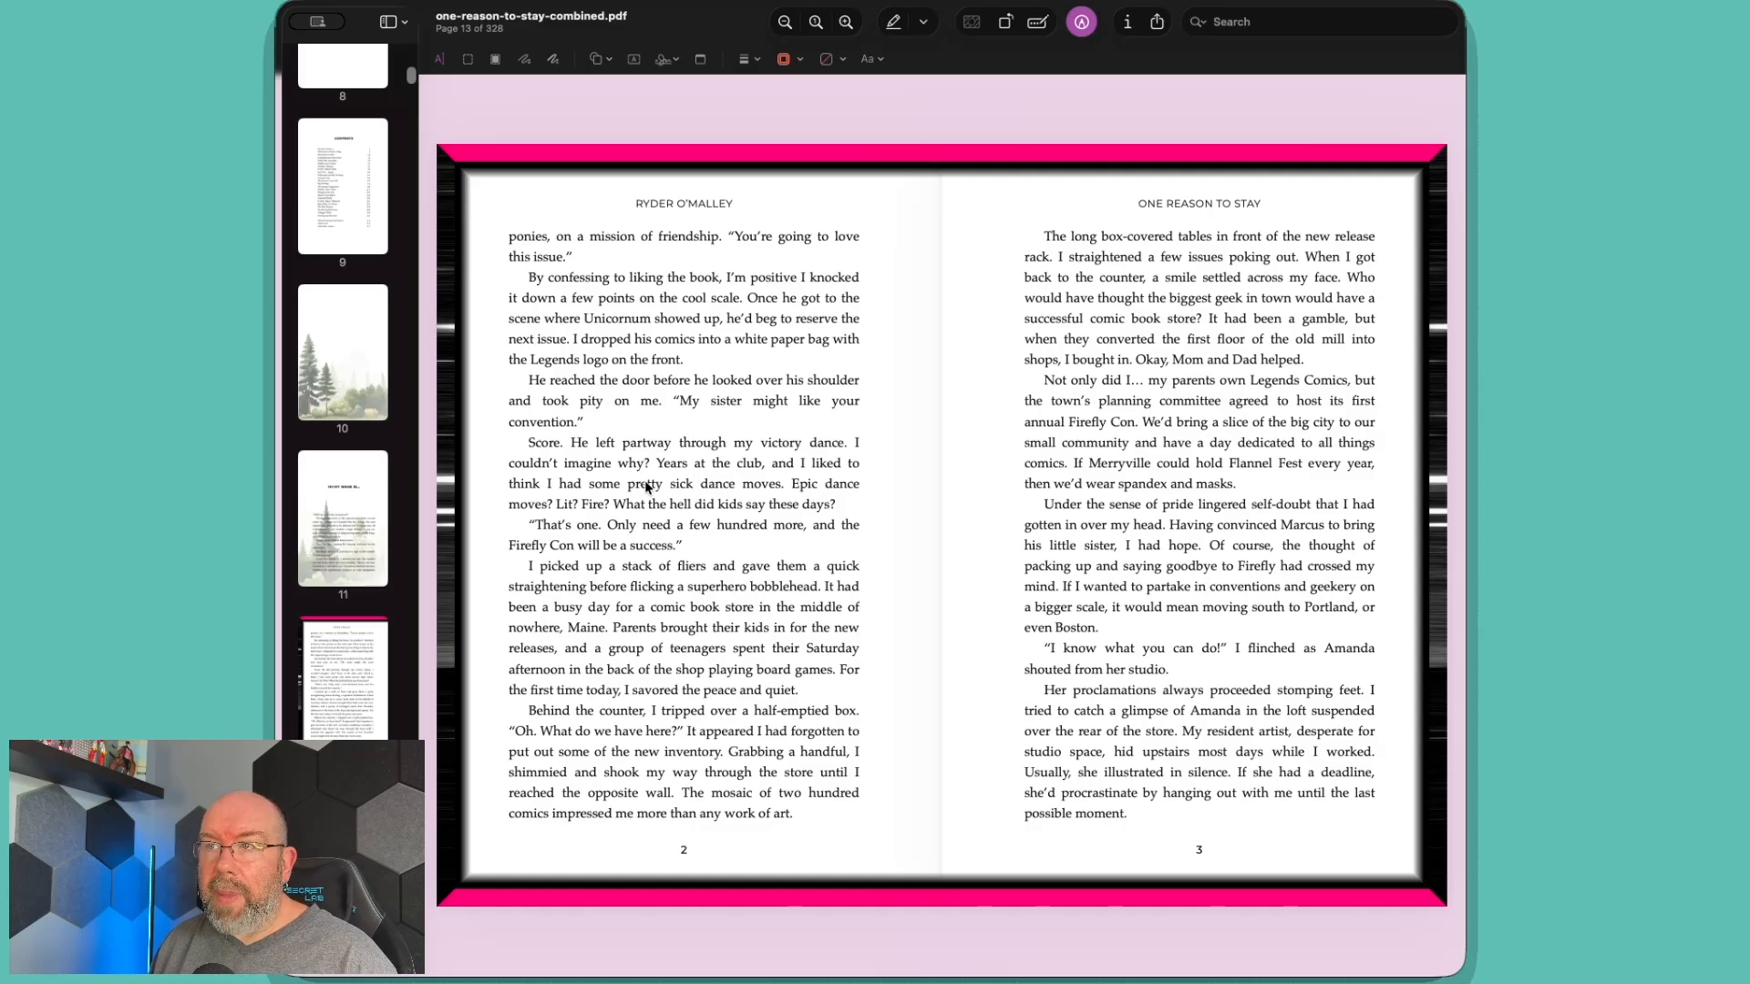
Page through the combined PDF up to page 115 to examine the edge artwork, border and fade across the spreads.
{"action": "key", "text": "Right"}
{"action": "key", "text": "Right"}
{"action": "key", "text": "Right"}
{"action": "key", "text": "Right"}
{"action": "key", "text": "Right"}
{"action": "key", "text": "Right"}
{"action": "key", "text": "Right"}
{"action": "key", "text": "Right"}
{"action": "key", "text": "Right"}
{"action": "key", "text": "Right"}
{"action": "key", "text": "Right"}
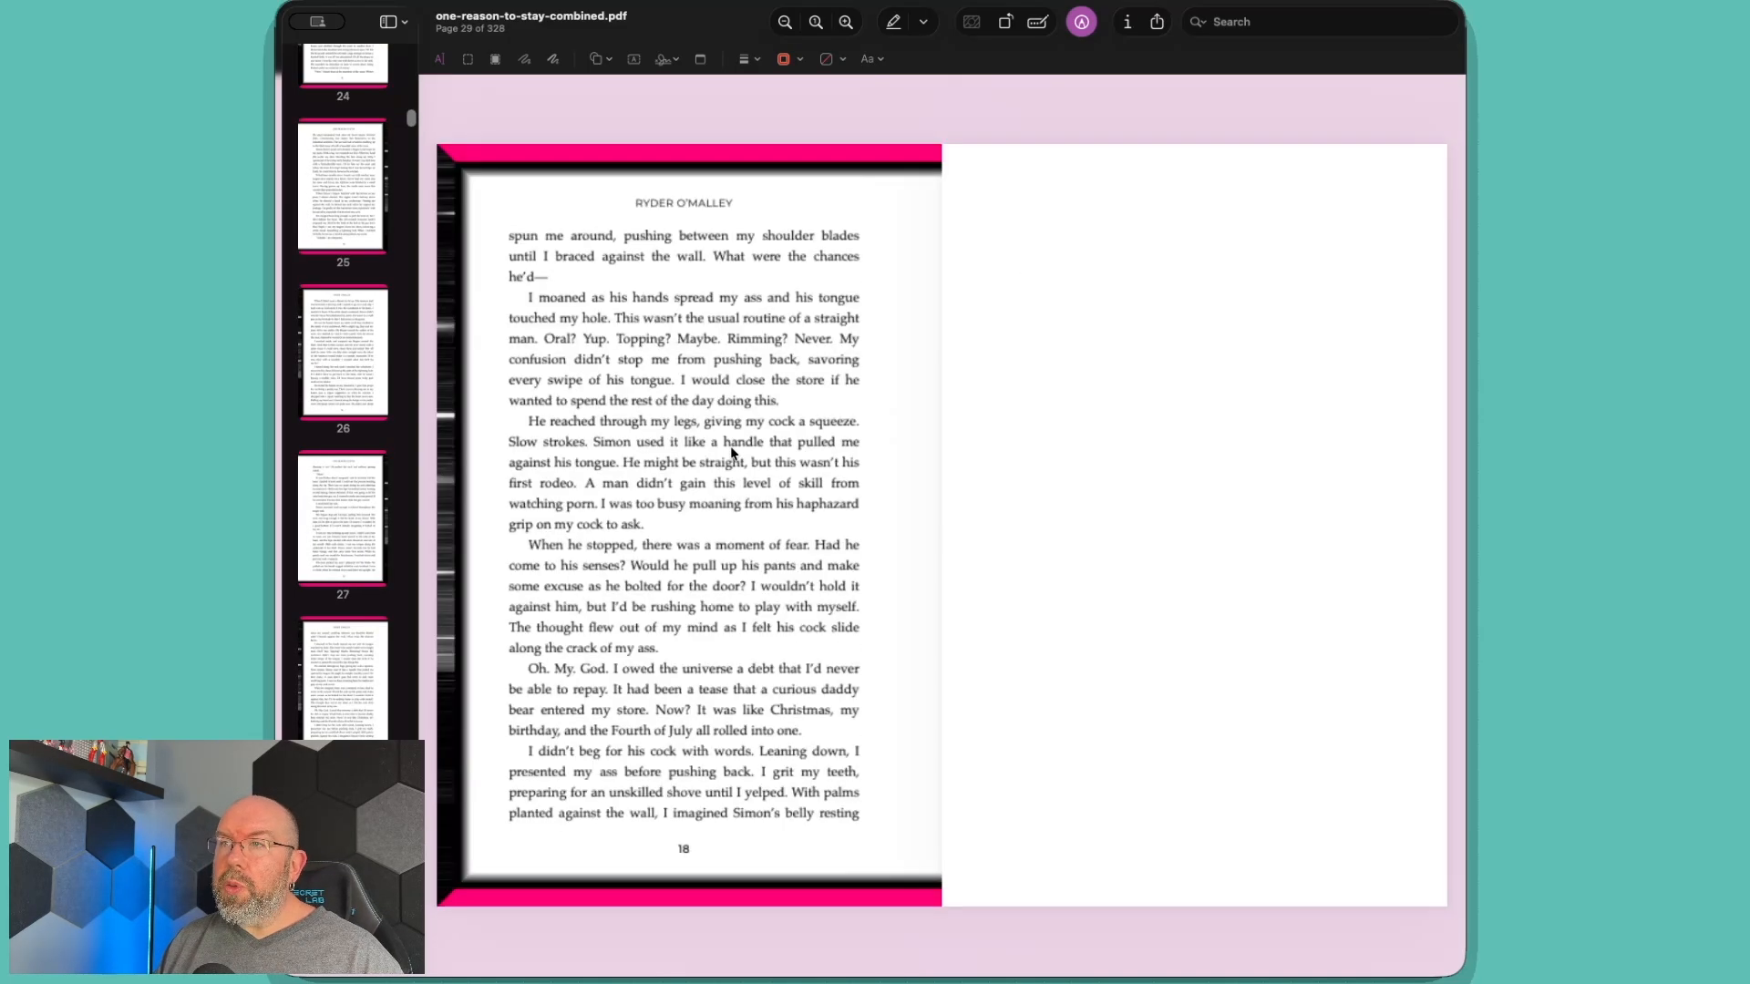
{"action": "key", "text": "Right"}
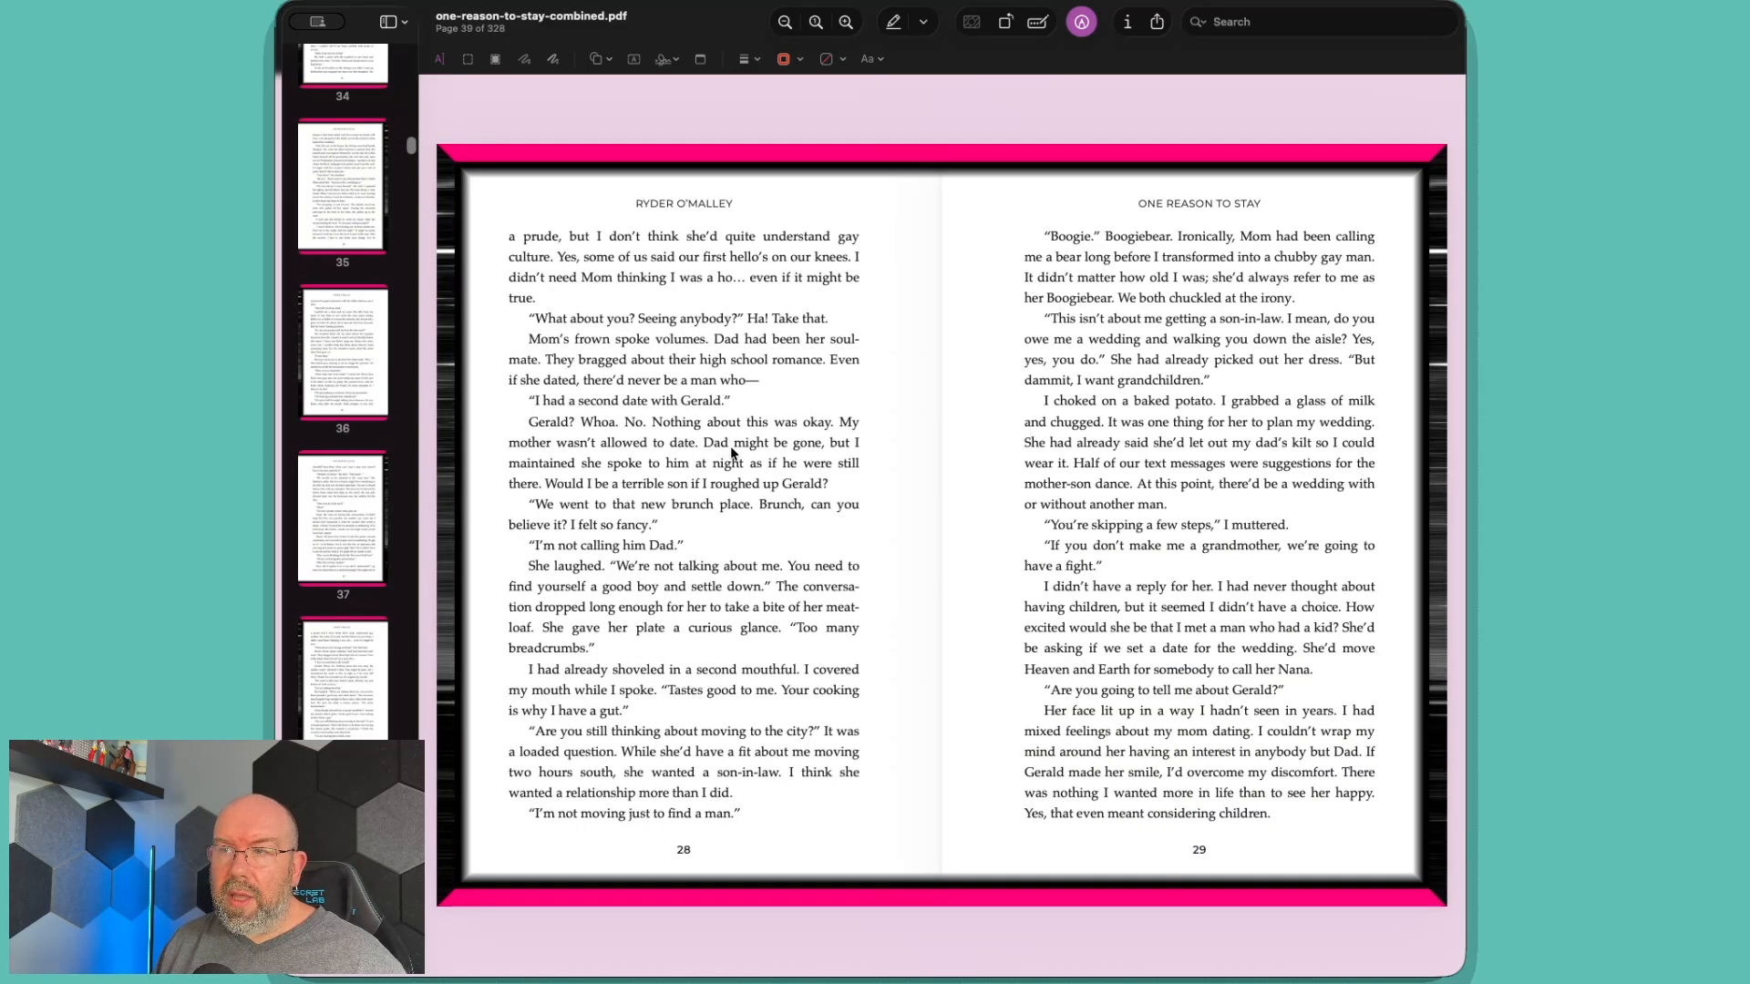
{"action": "key", "text": "Right"}
{"action": "key", "text": "Right"}
{"action": "key", "text": "Right"}
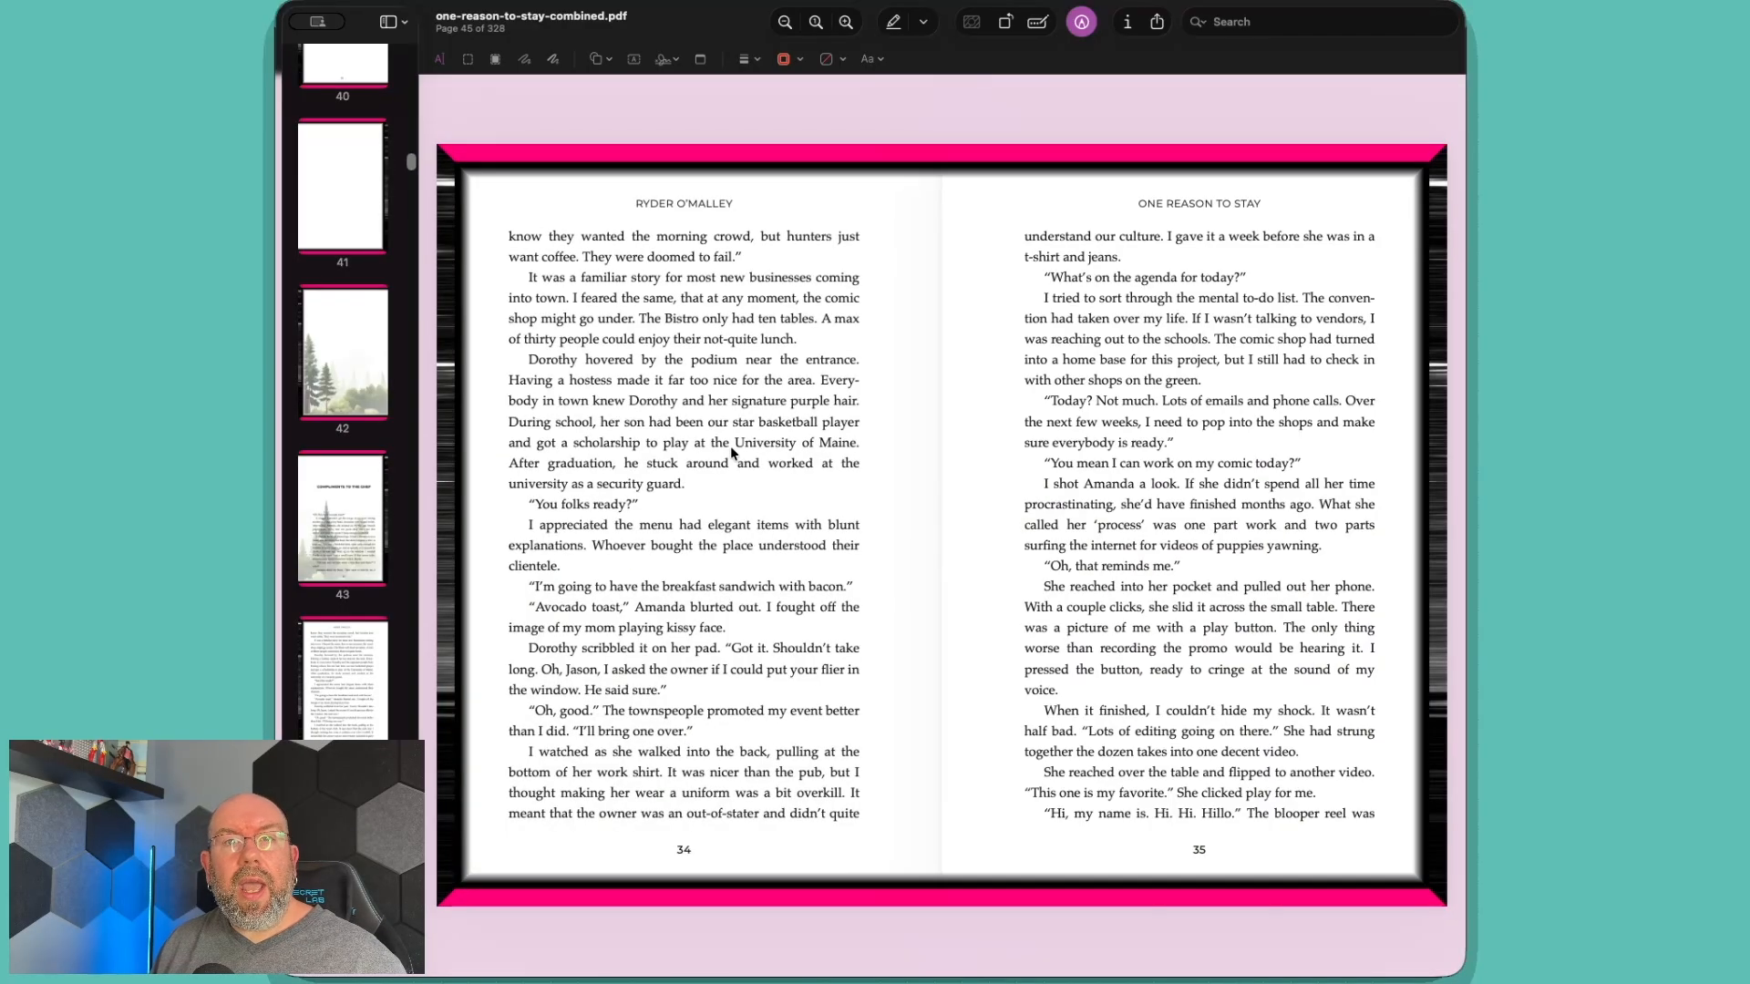
{"action": "key", "text": "Right"}
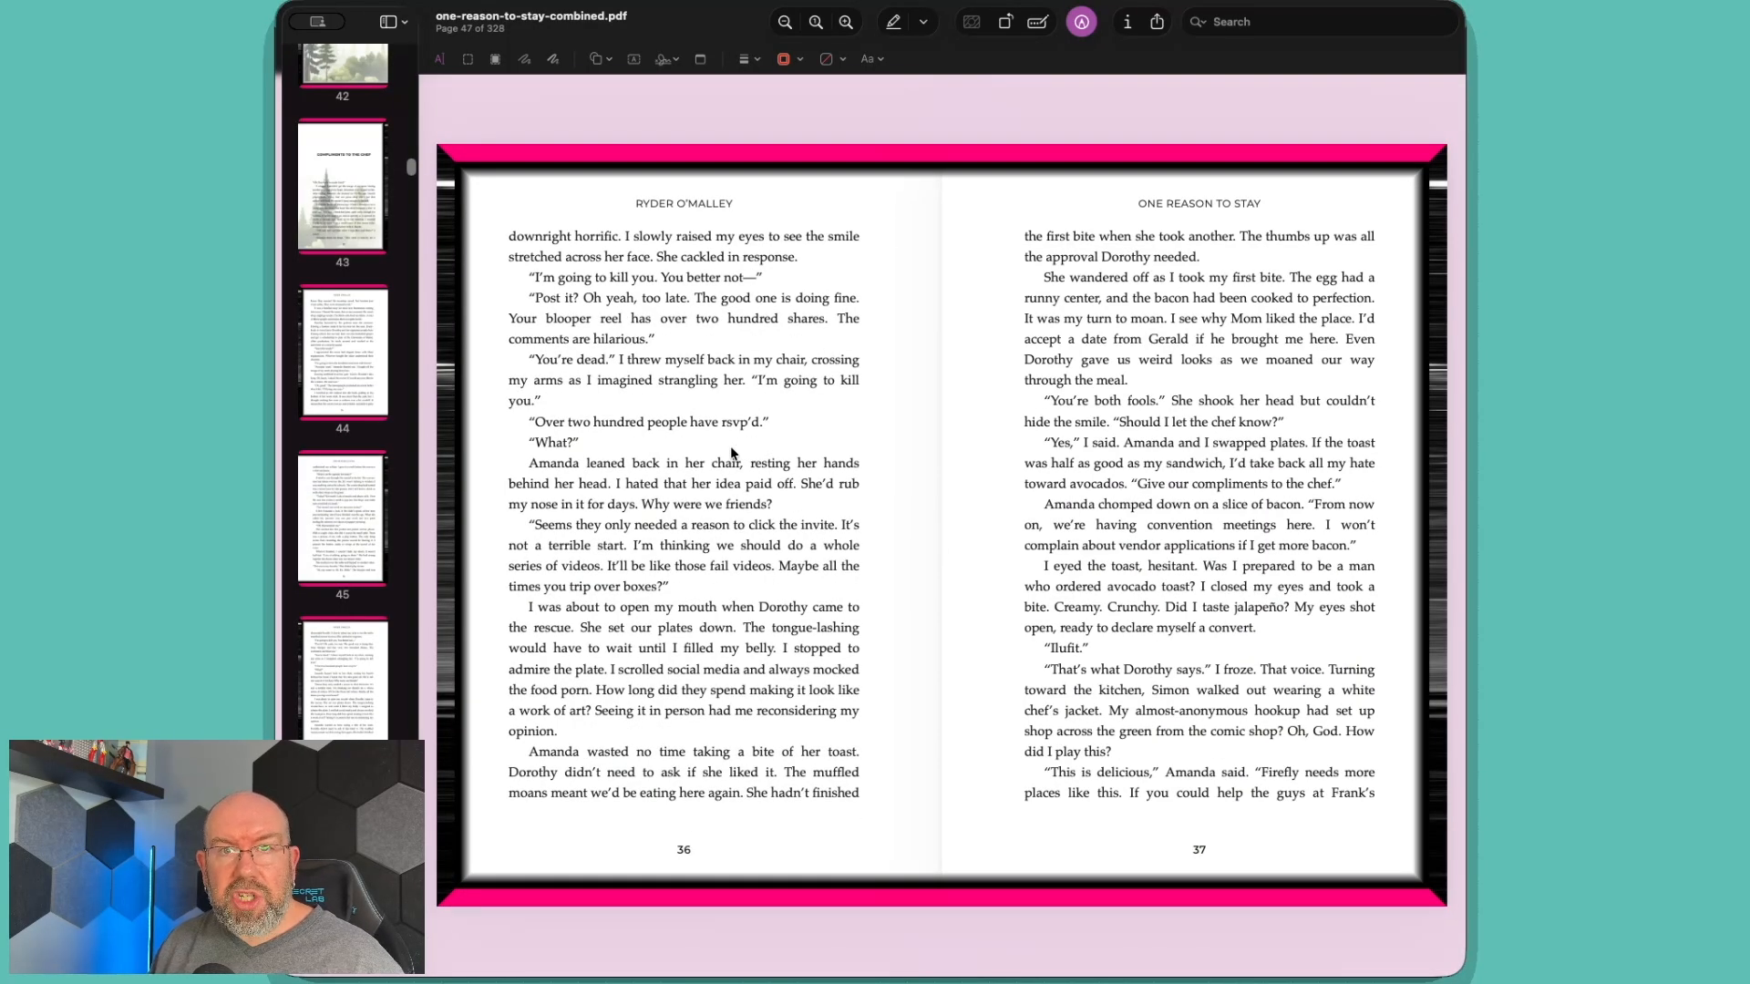
{"action": "key", "text": "Right"}
{"action": "key", "text": "Right"}
{"action": "key", "text": "Right"}
{"action": "key", "text": "Right"}
{"action": "key", "text": "Right"}
{"action": "key", "text": "Right"}
{"action": "key", "text": "Right"}
{"action": "key", "text": "Right"}
{"action": "key", "text": "Right"}
{"action": "key", "text": "Right"}
{"action": "key", "text": "Right"}
{"action": "key", "text": "Right"}
{"action": "key", "text": "Right"}
{"action": "key", "text": "Right"}
{"action": "key", "text": "Right"}
{"action": "key", "text": "Right"}
{"action": "key", "text": "Right"}
{"action": "key", "text": "Right"}
{"action": "key", "text": "Right"}
{"action": "key", "text": "Right"}
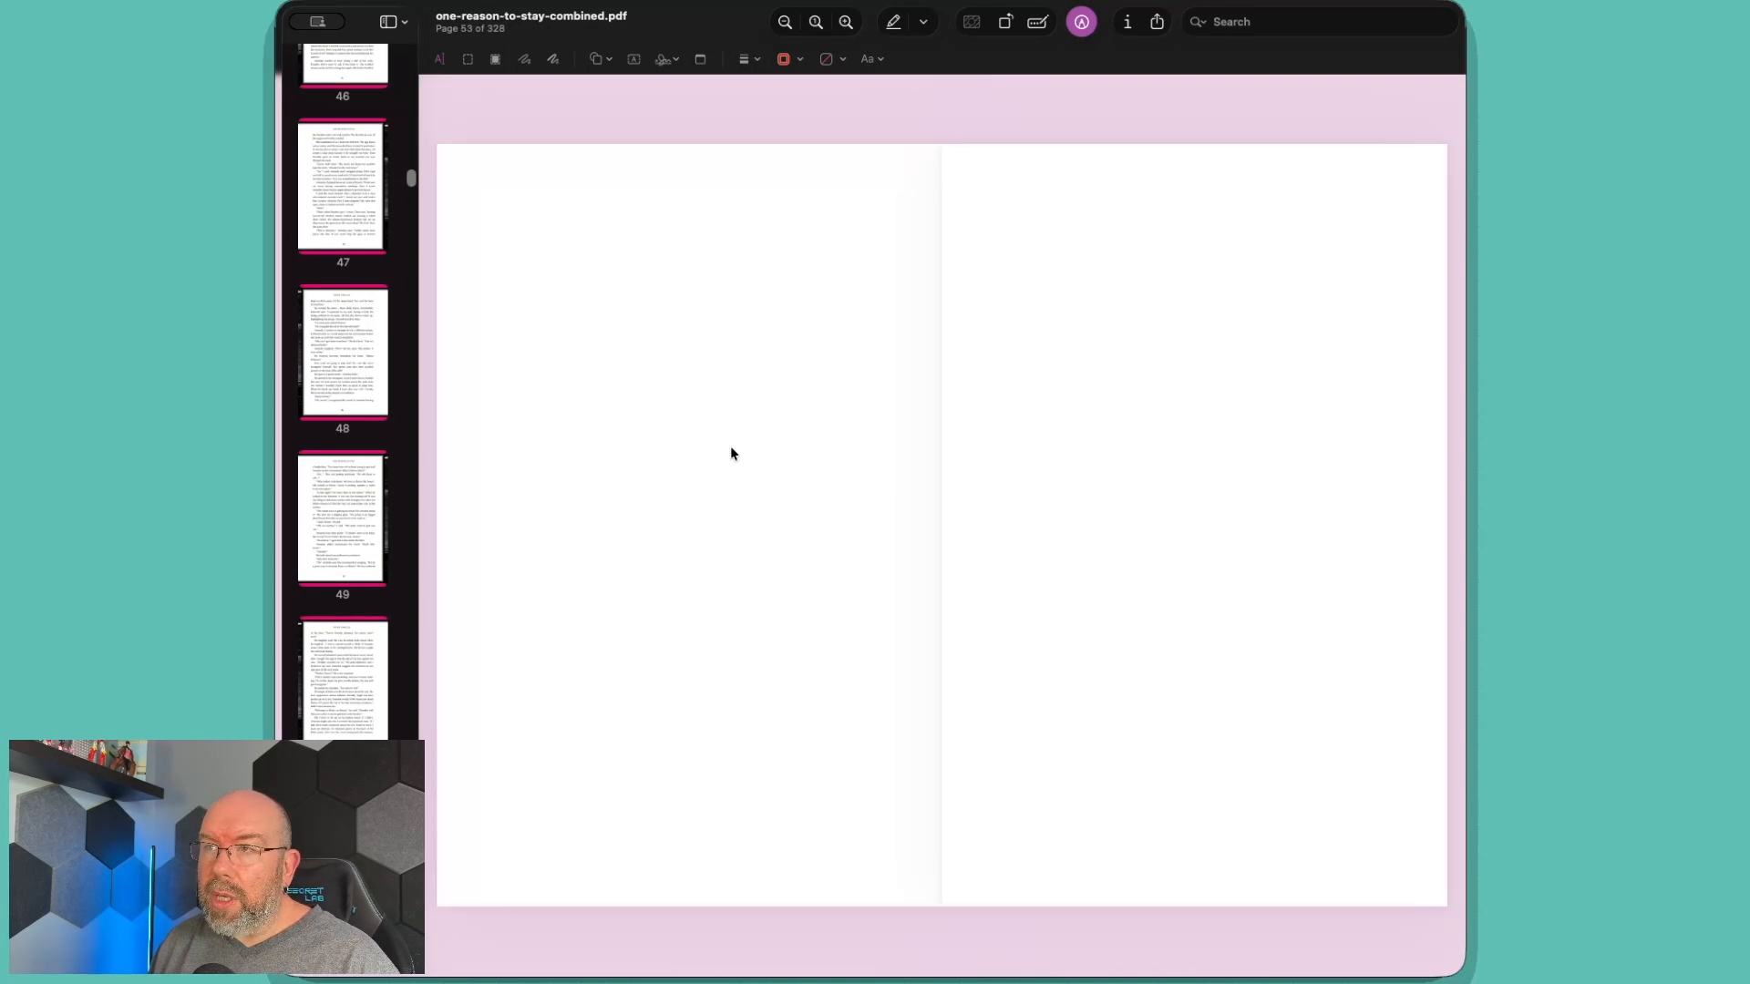
{"action": "key", "text": "Right"}
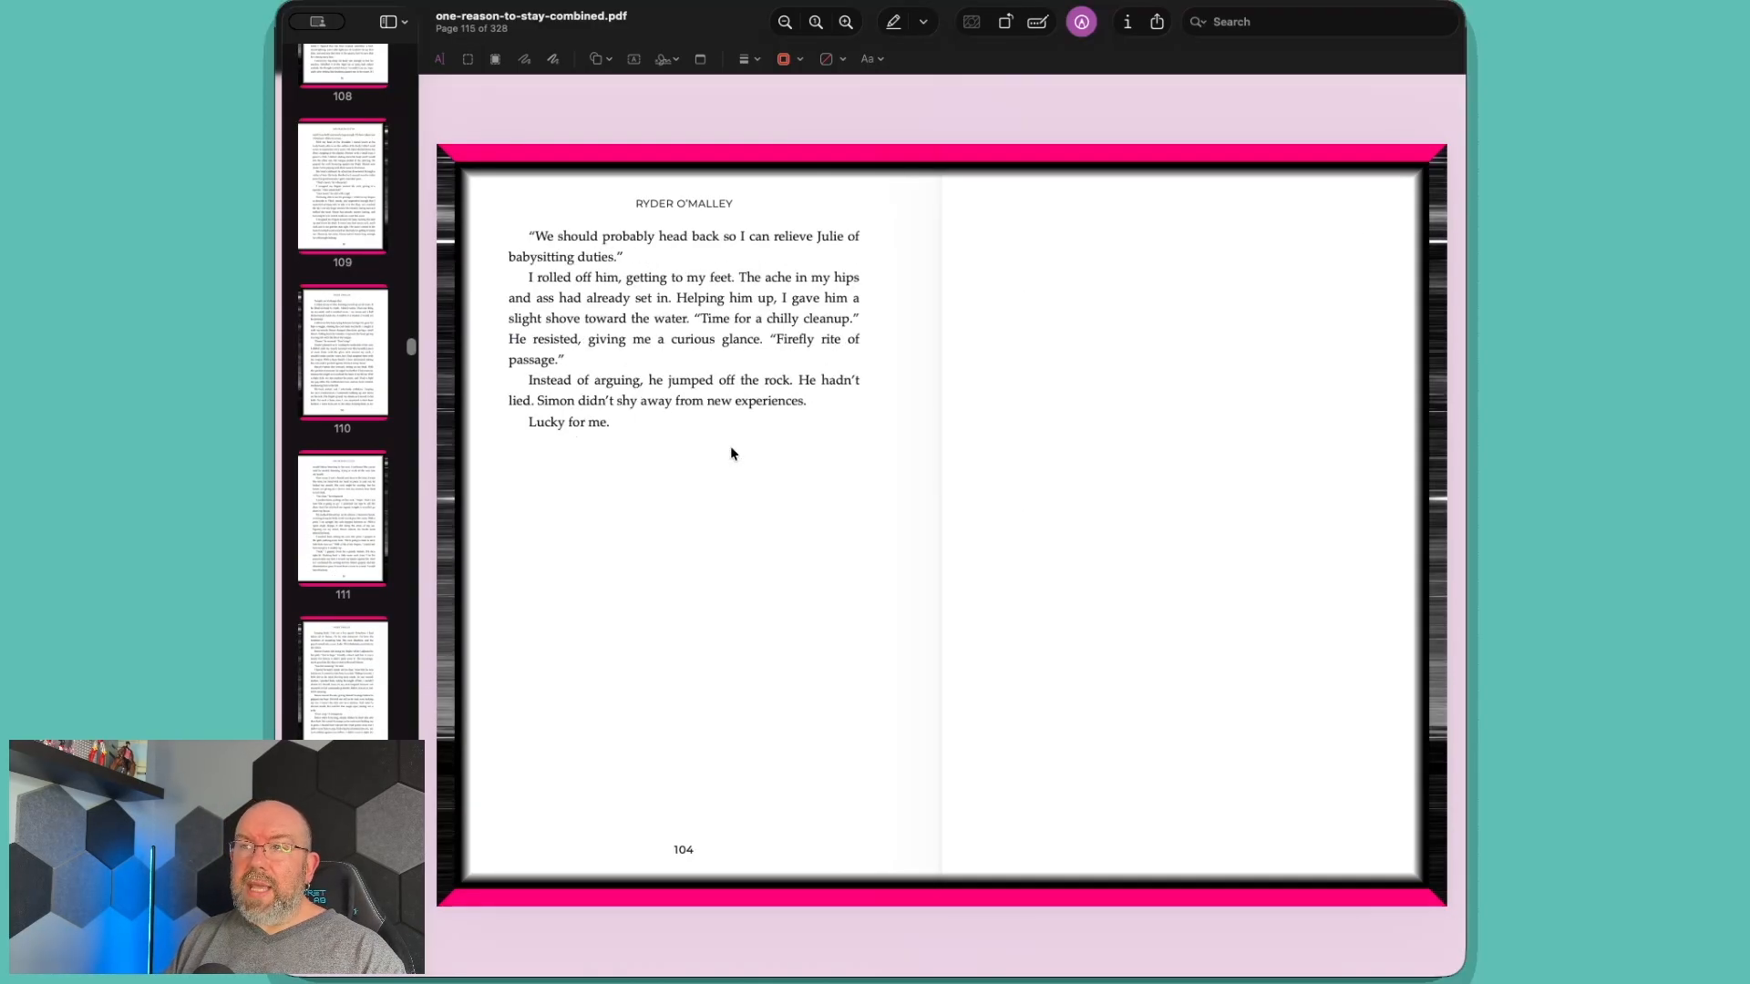